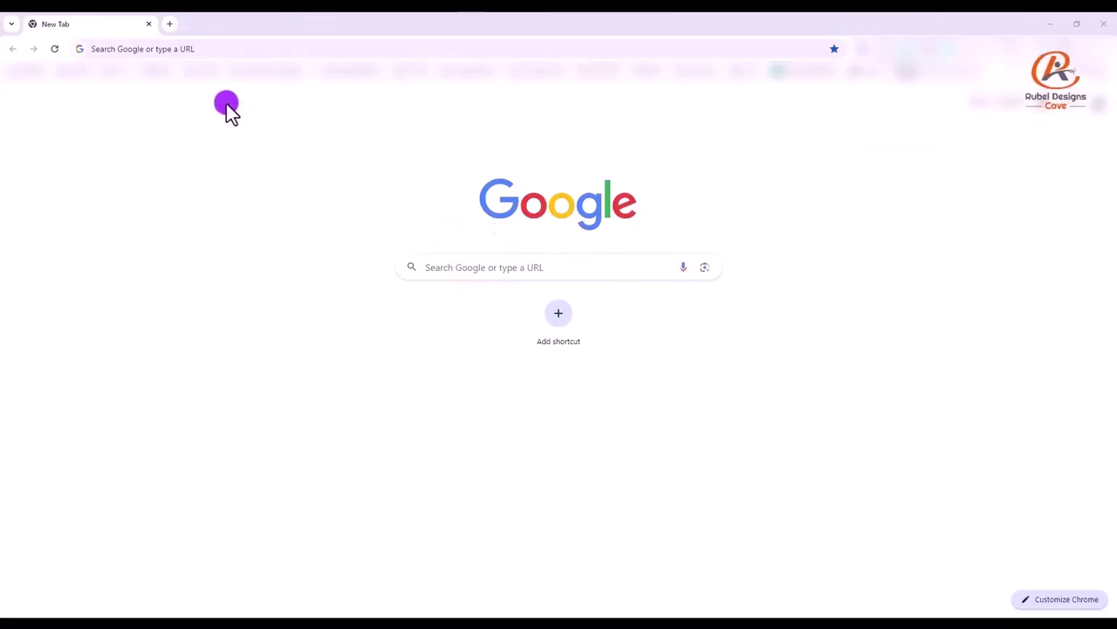
# - Go to Amazon, search 'christmas tree bag', and scroll through the storage bag results
pyautogui.click(227, 48)
pyautogui.write('a')
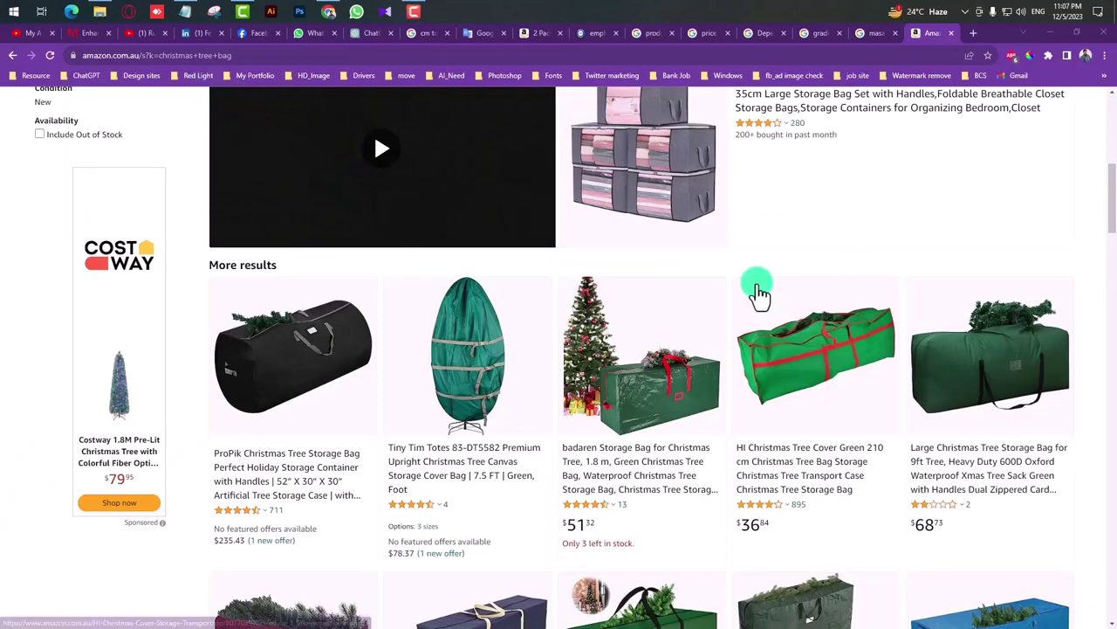
pyautogui.scroll(4, 756, 294)
pyautogui.scroll(2, 759, 293)
pyautogui.scroll(-2, 751, 281)
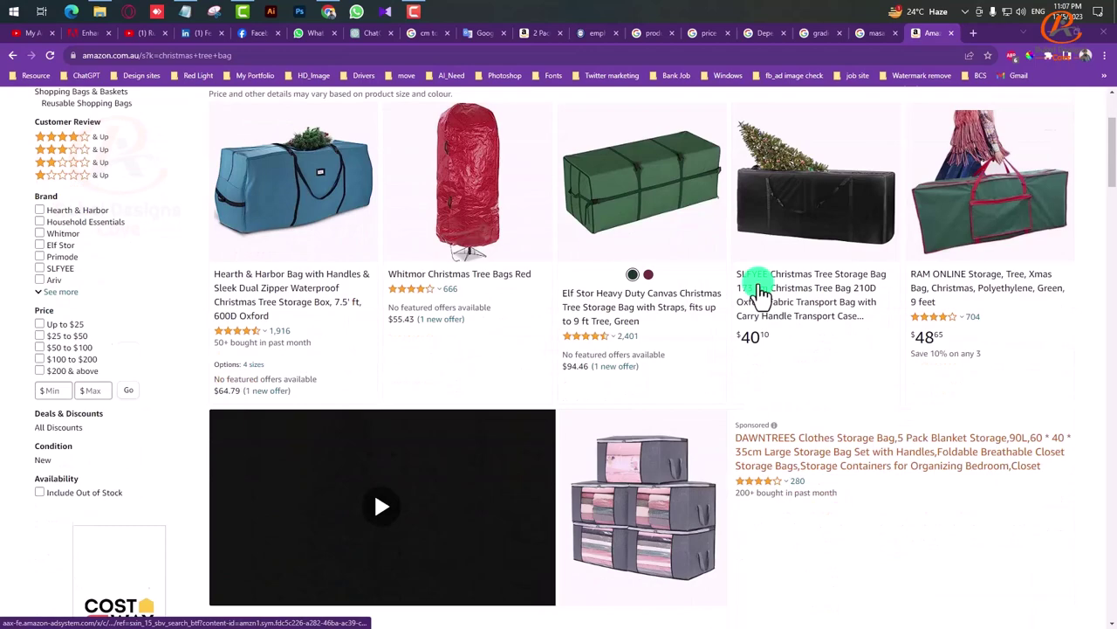
pyautogui.scroll(-3, 760, 295)
pyautogui.scroll(3, 758, 295)
pyautogui.scroll(1, 758, 295)
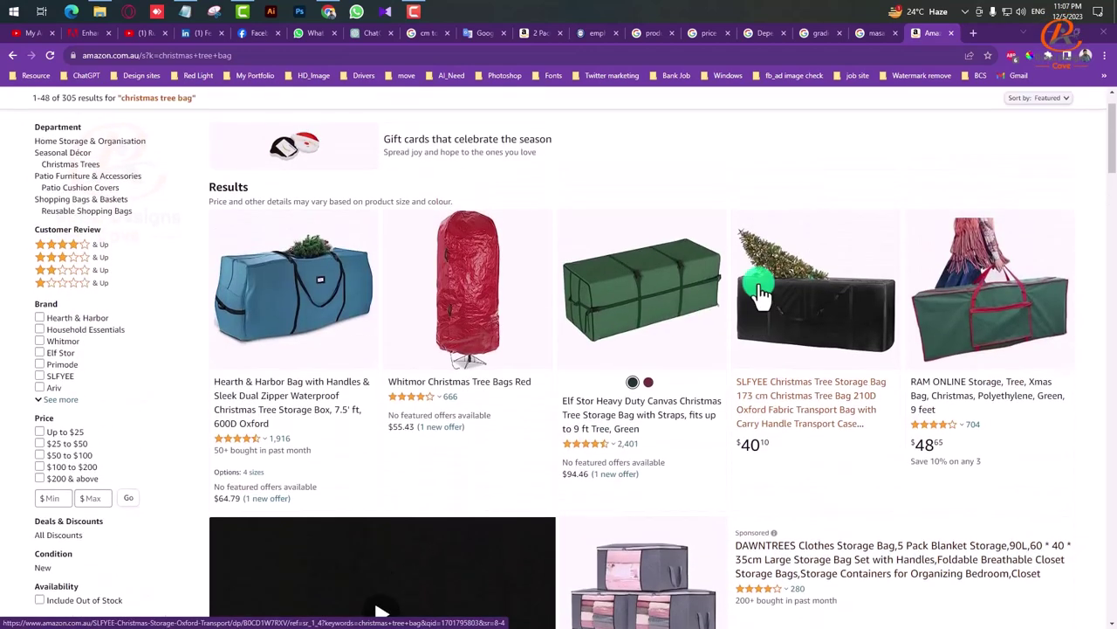
pyautogui.scroll(1, 758, 295)
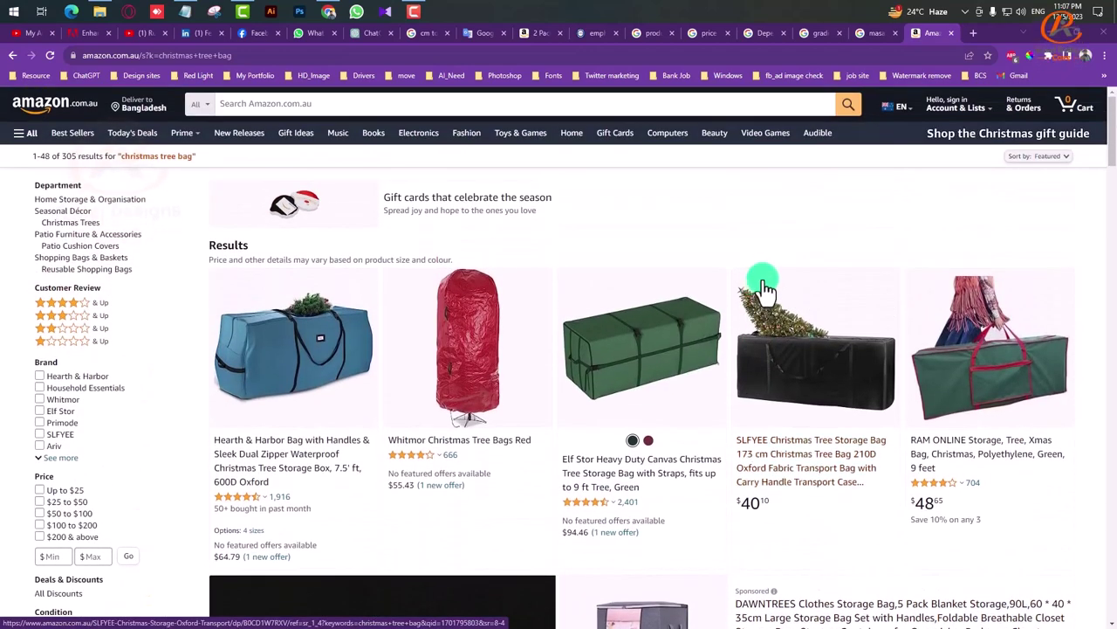
pyautogui.scroll(-3, 768, 297)
pyautogui.scroll(-4, 794, 309)
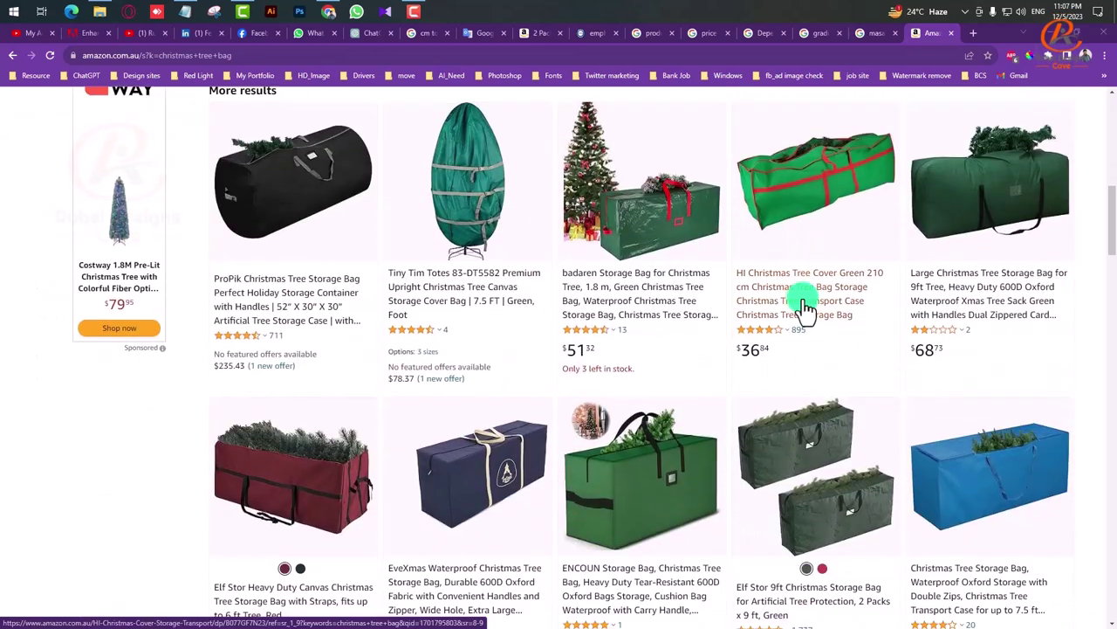
# - Open the badaren Christmas tree bag listing and view its enlarged dimensions image
pyautogui.click(646, 223)
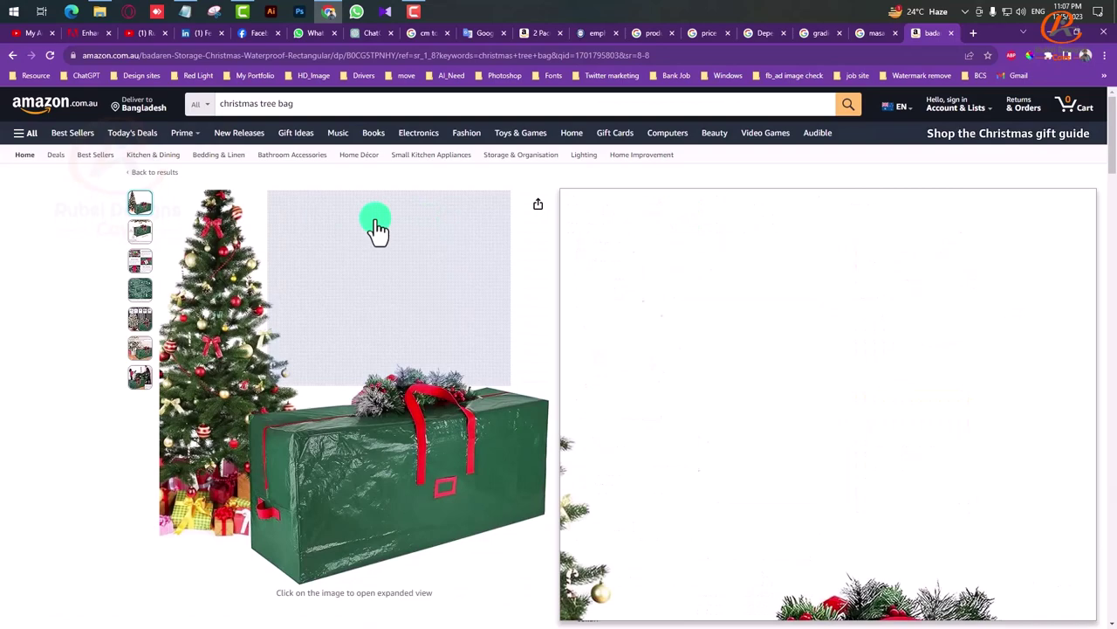
pyautogui.moveTo(140, 234)
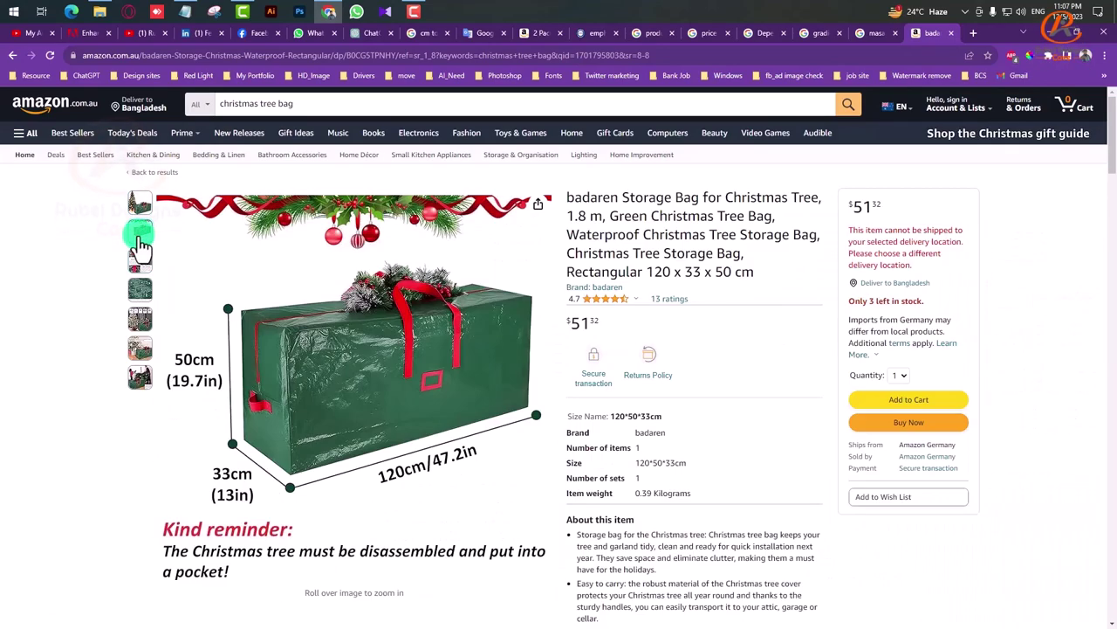
pyautogui.click(224, 254)
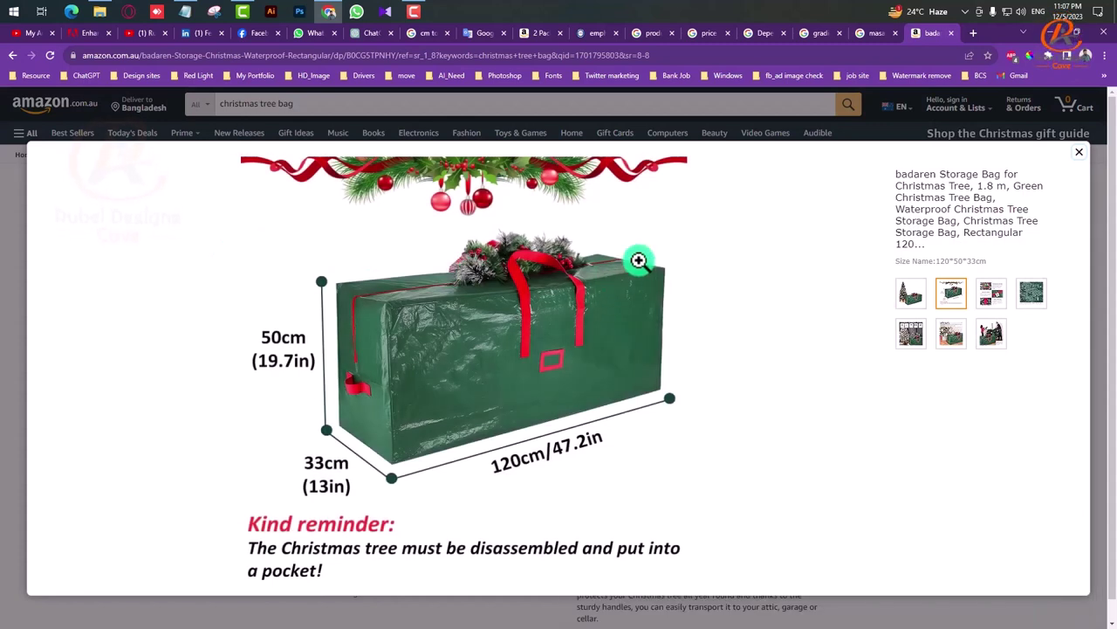
pyautogui.click(790, 131)
pyautogui.scroll(-3, 700, 323)
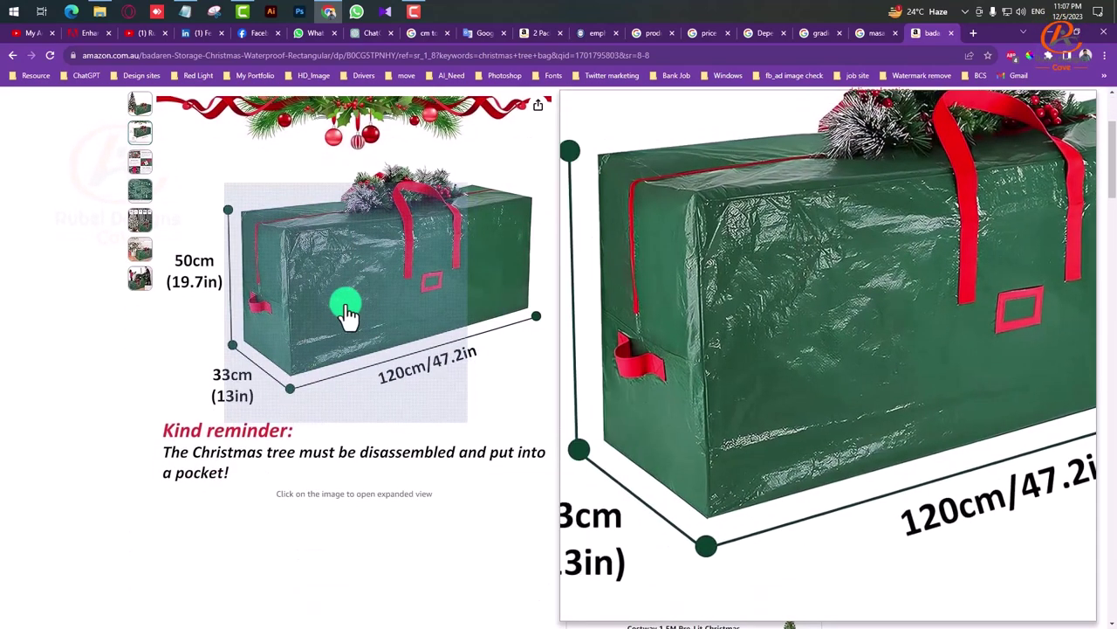
# - Browse the badaren gallery, from the feature grid to the couple packing the tree
pyautogui.click(347, 308)
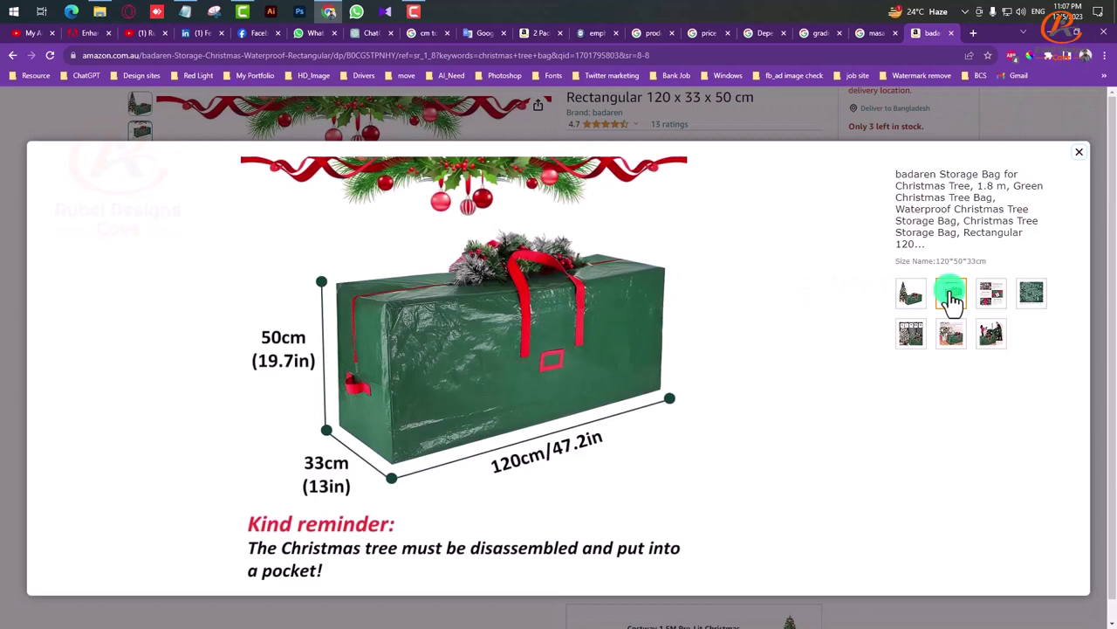
pyautogui.click(991, 294)
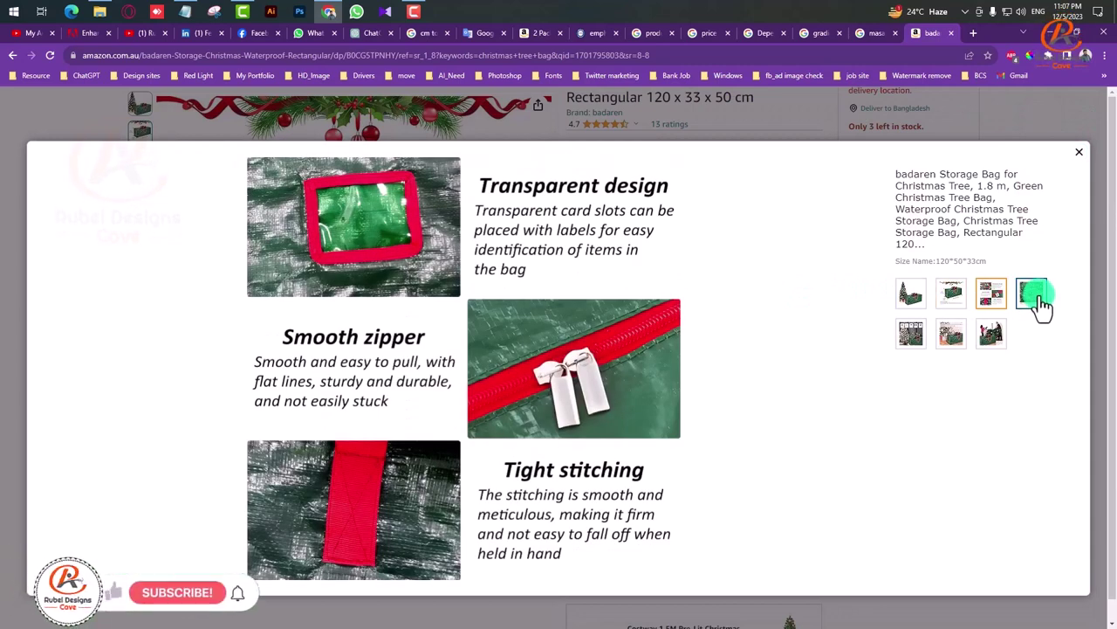
pyautogui.click(1034, 295)
pyautogui.click(910, 336)
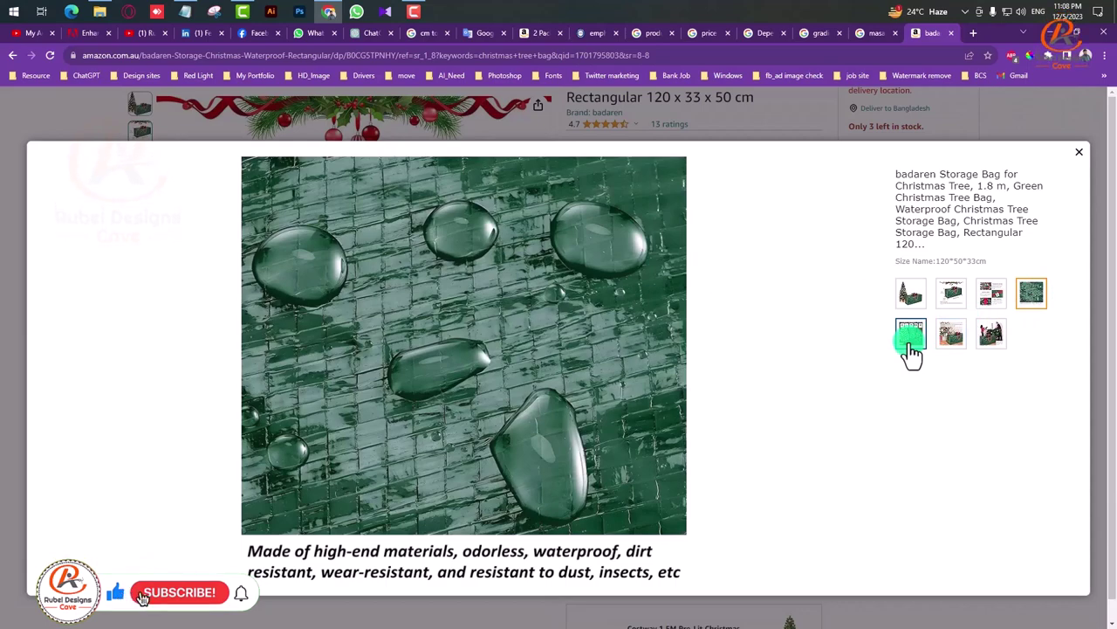
pyautogui.click(910, 345)
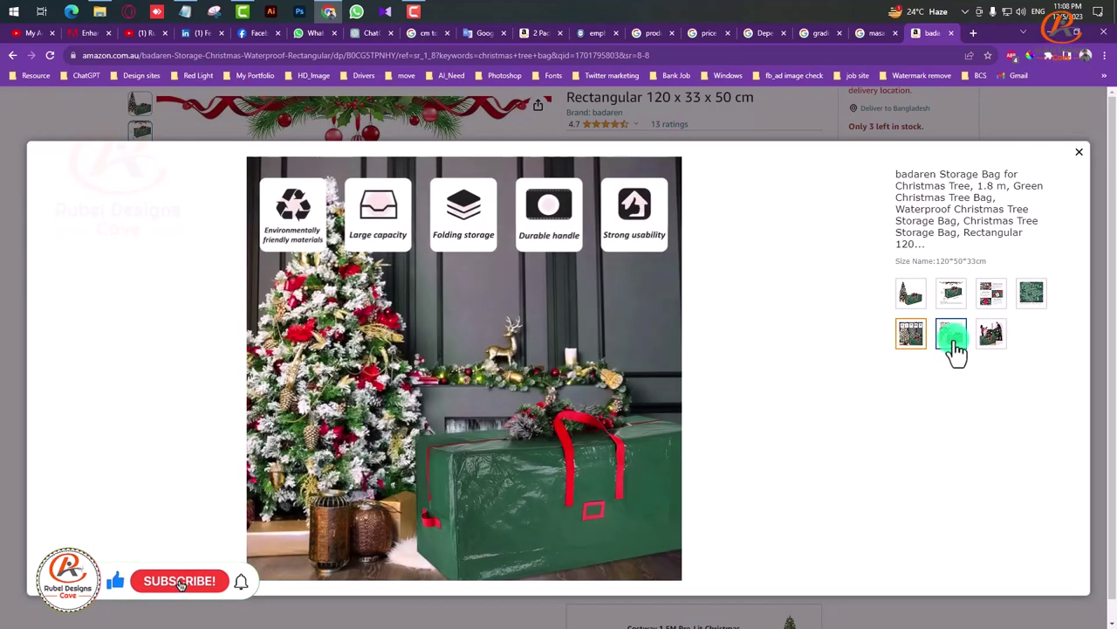
pyautogui.click(954, 341)
pyautogui.click(989, 339)
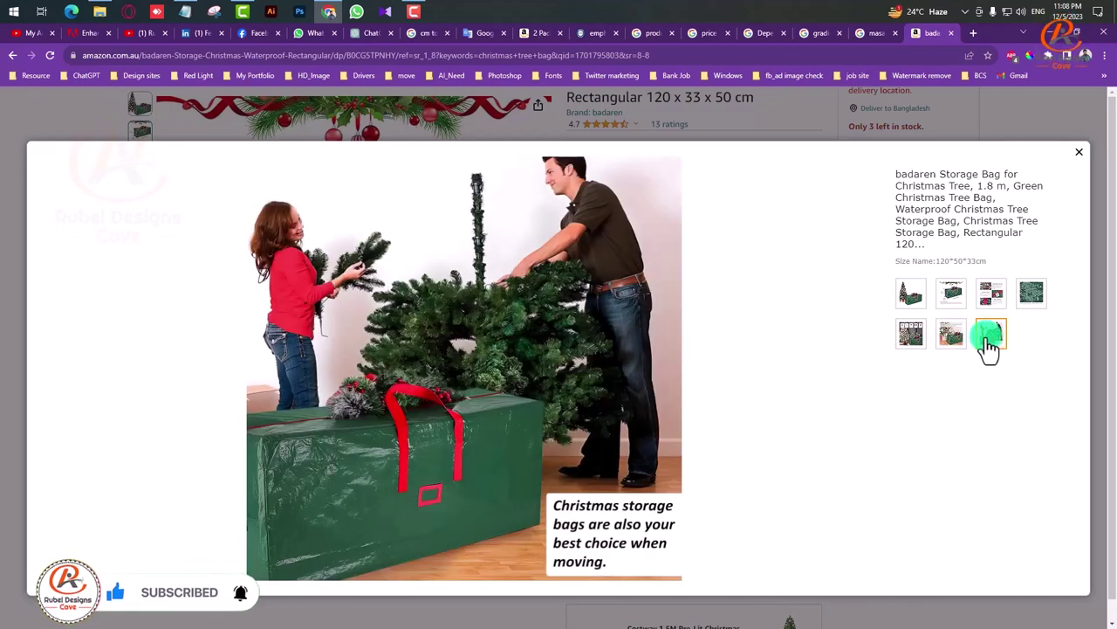
pyautogui.click(746, 131)
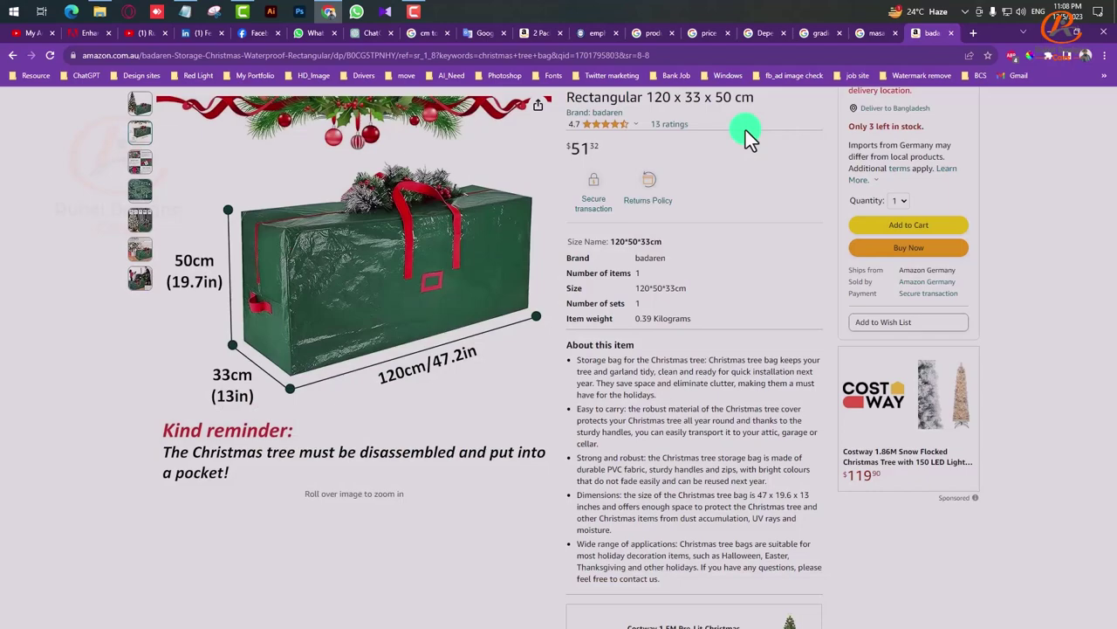
# - Scroll the badaren page, then return to the christmas tree bag search results
pyautogui.scroll(-3, 717, 195)
pyautogui.scroll(-3, 717, 195)
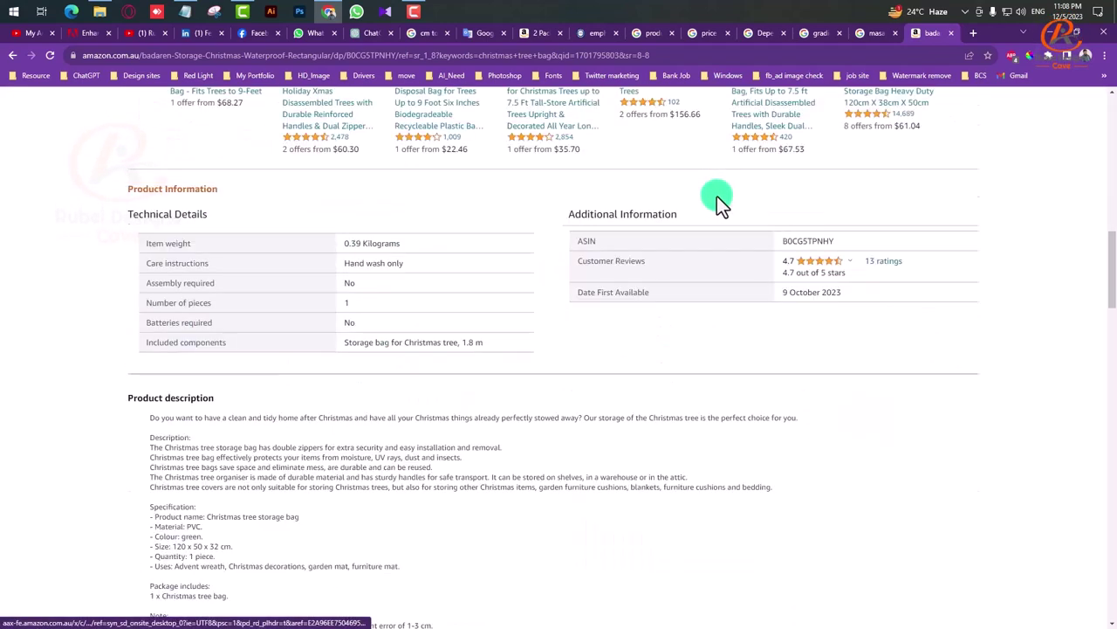
pyautogui.scroll(-2, 717, 197)
pyautogui.scroll(-2, 716, 201)
pyautogui.scroll(-3, 717, 203)
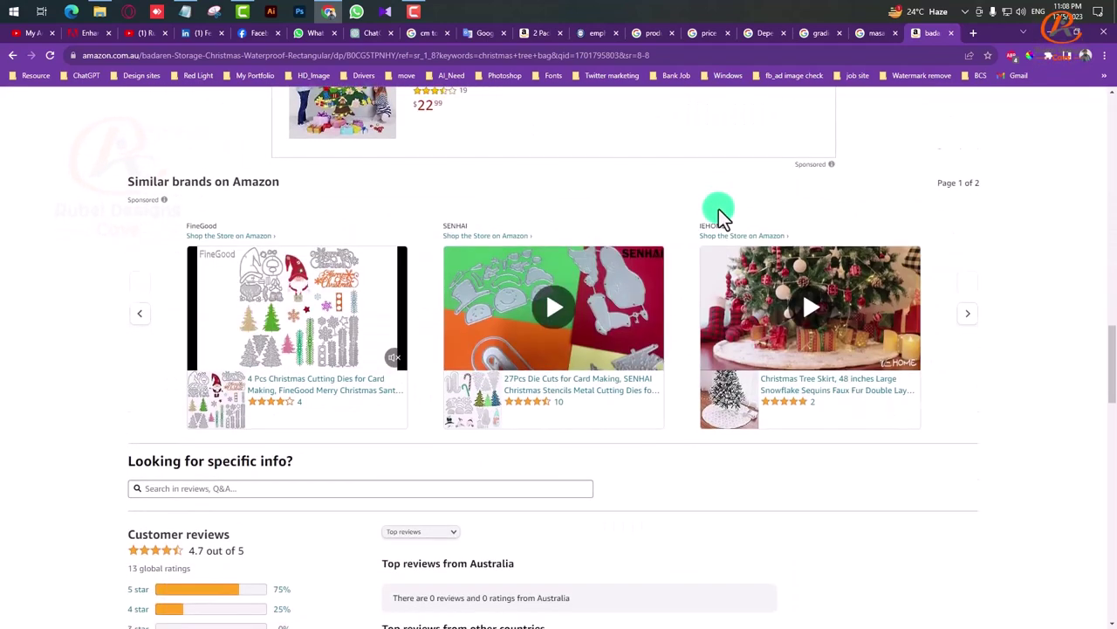
pyautogui.scroll(-3, 718, 213)
pyautogui.scroll(2, 726, 220)
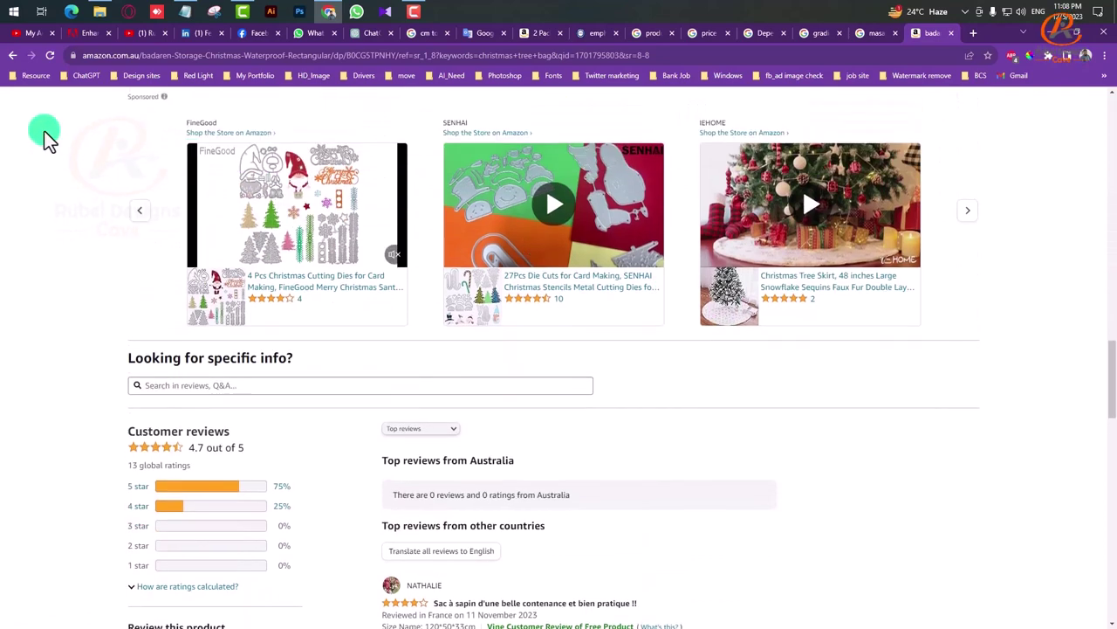
pyautogui.click(11, 56)
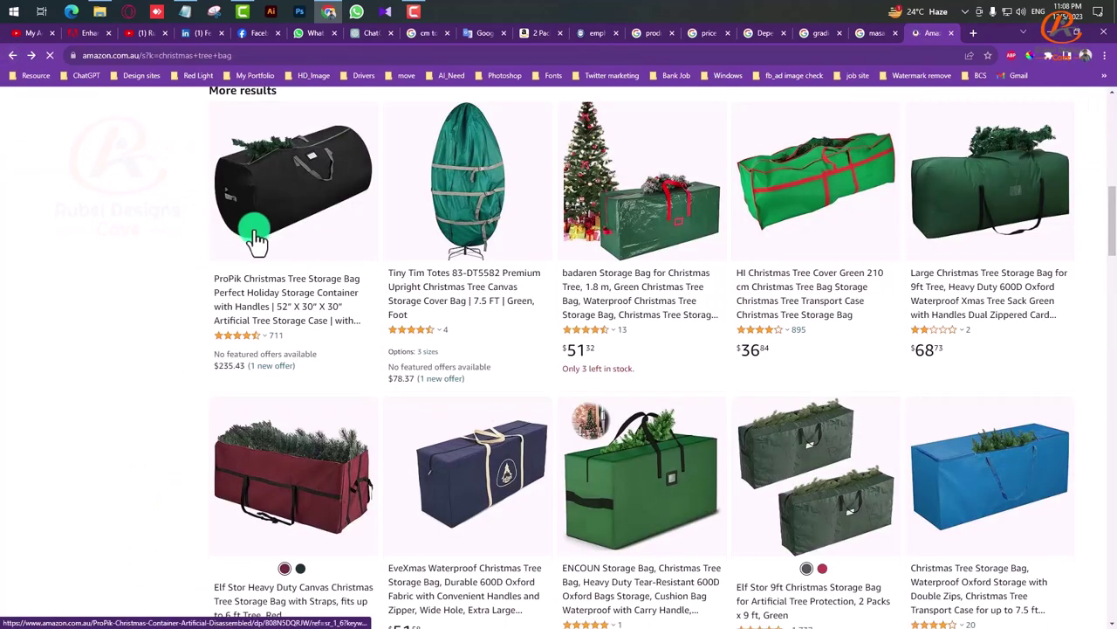
pyautogui.scroll(-2, 337, 250)
pyautogui.scroll(-2, 342, 257)
# - Open the Katzinst storage bag listing, then bring up Photoshop's File menu
pyautogui.click(342, 257)
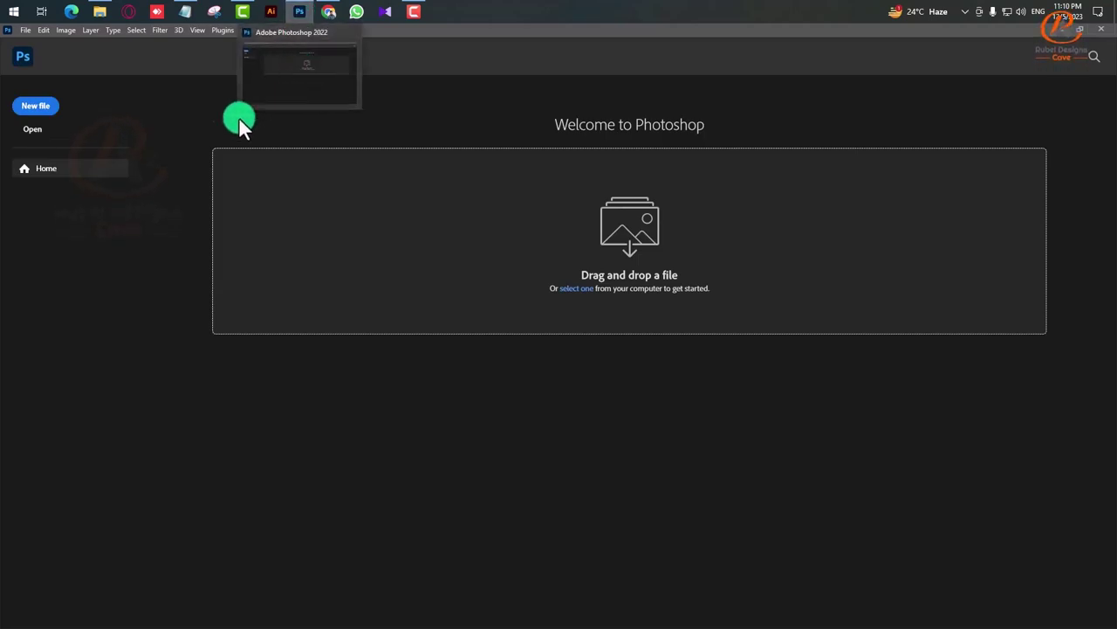
pyautogui.click(27, 31)
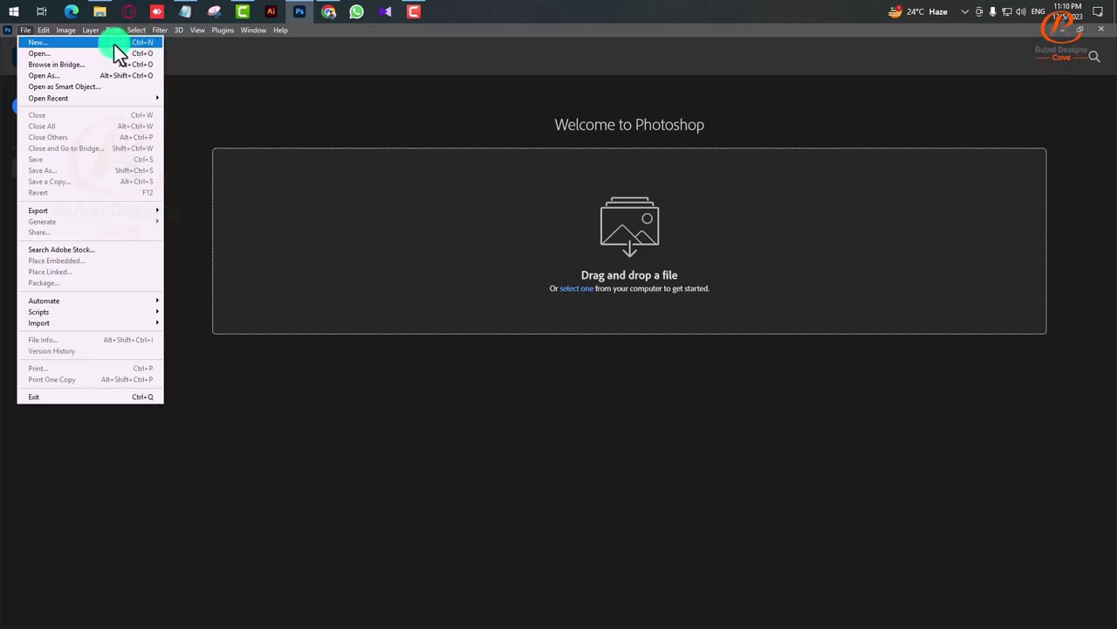
# - Create a 3000 × 3000 px Web document at 72 ppi with artboards turned off
pyautogui.click(114, 44)
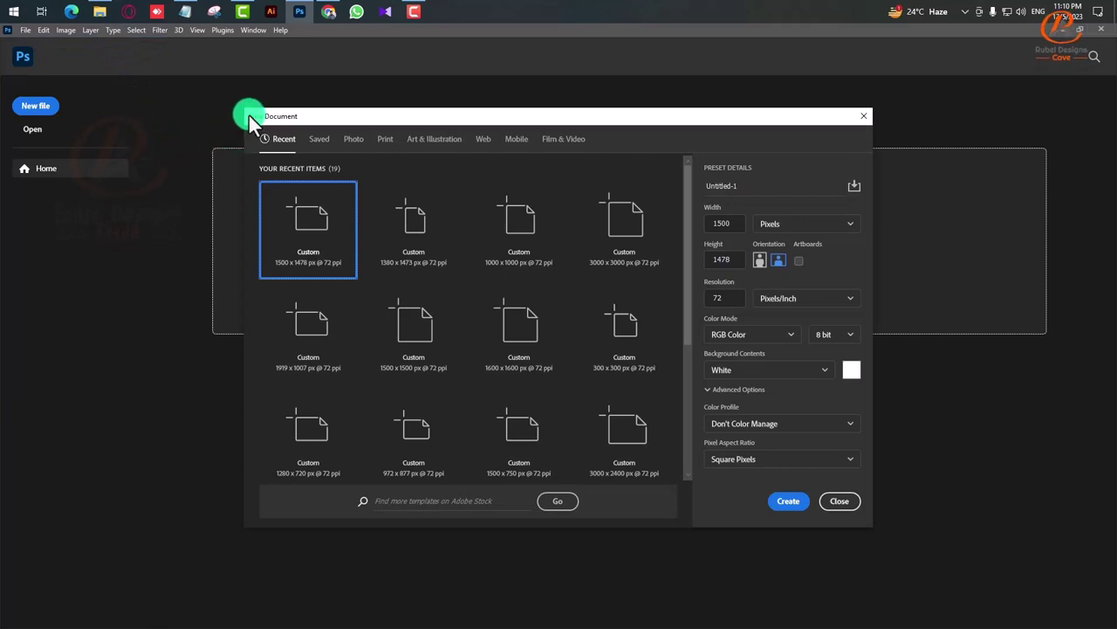
pyautogui.moveTo(248, 115); pyautogui.dragTo(269, 110)
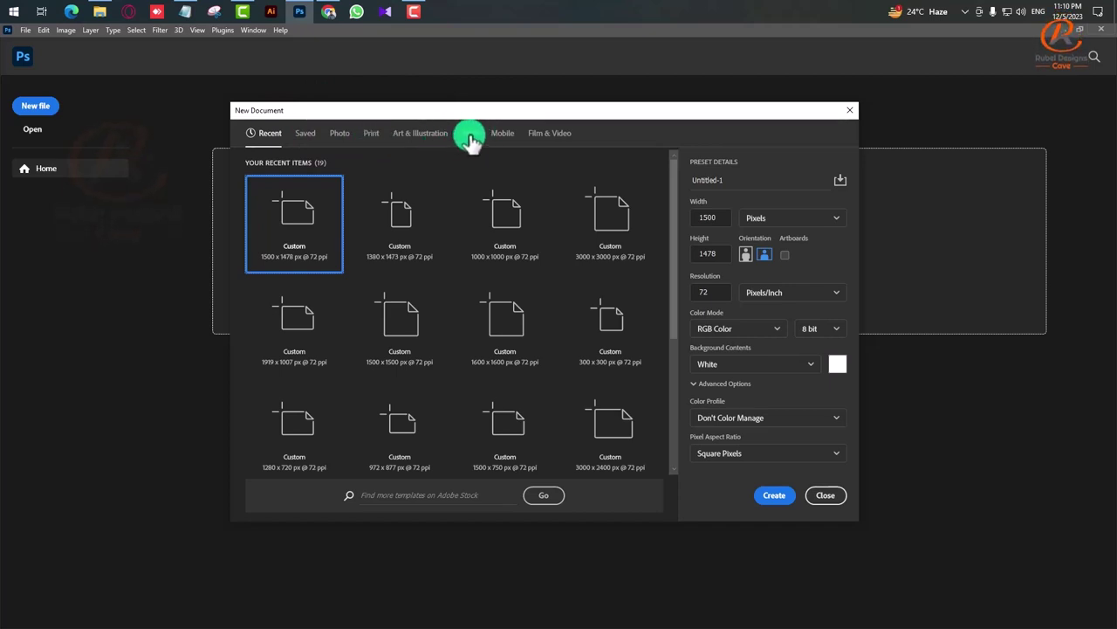
pyautogui.click(469, 138)
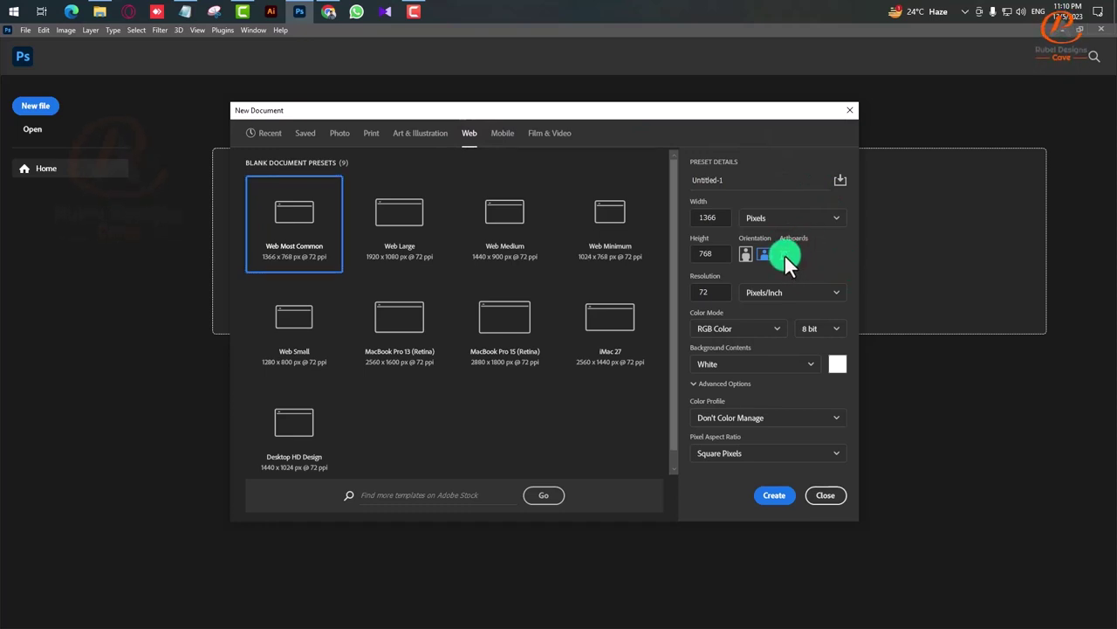
pyautogui.click(784, 254)
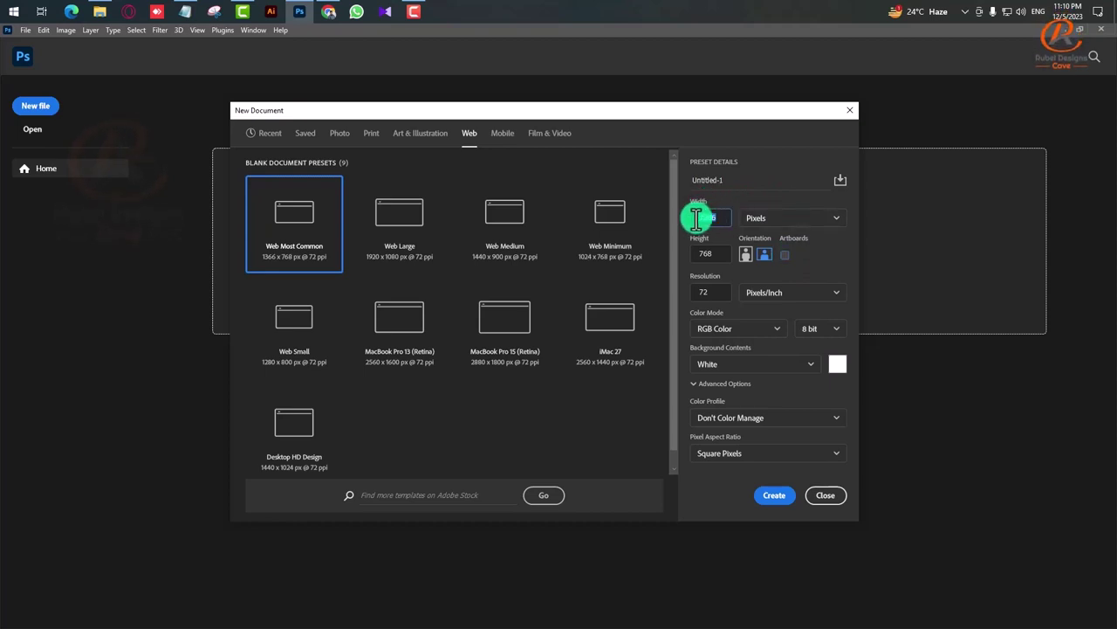
pyautogui.doubleClick(695, 218)
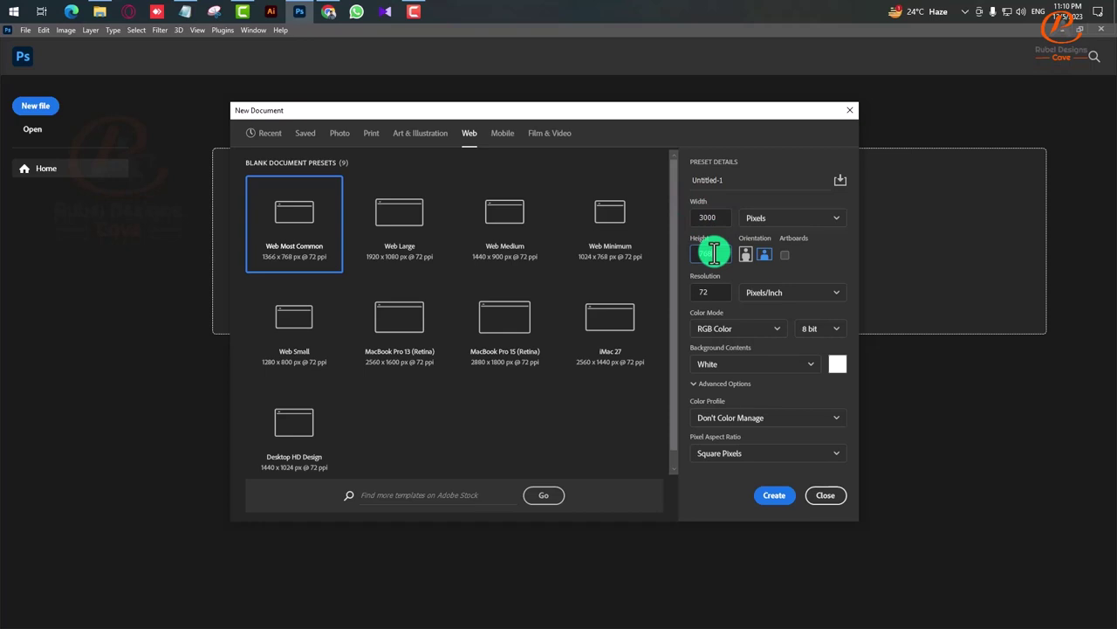
pyautogui.press('BackSpace')
pyautogui.write('3000')
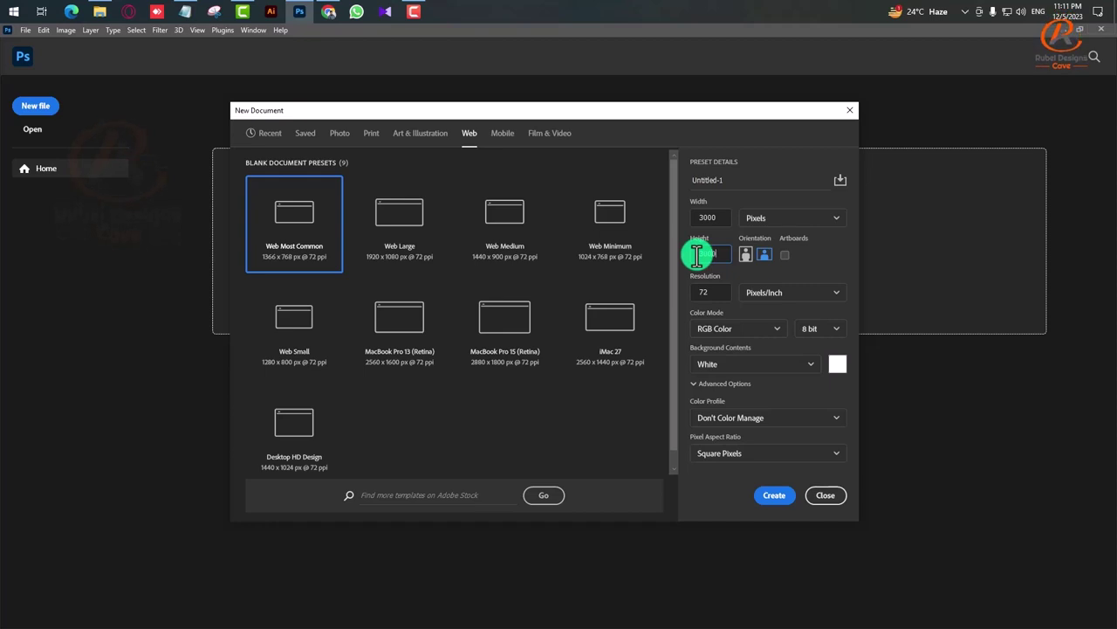
pyautogui.click(755, 275)
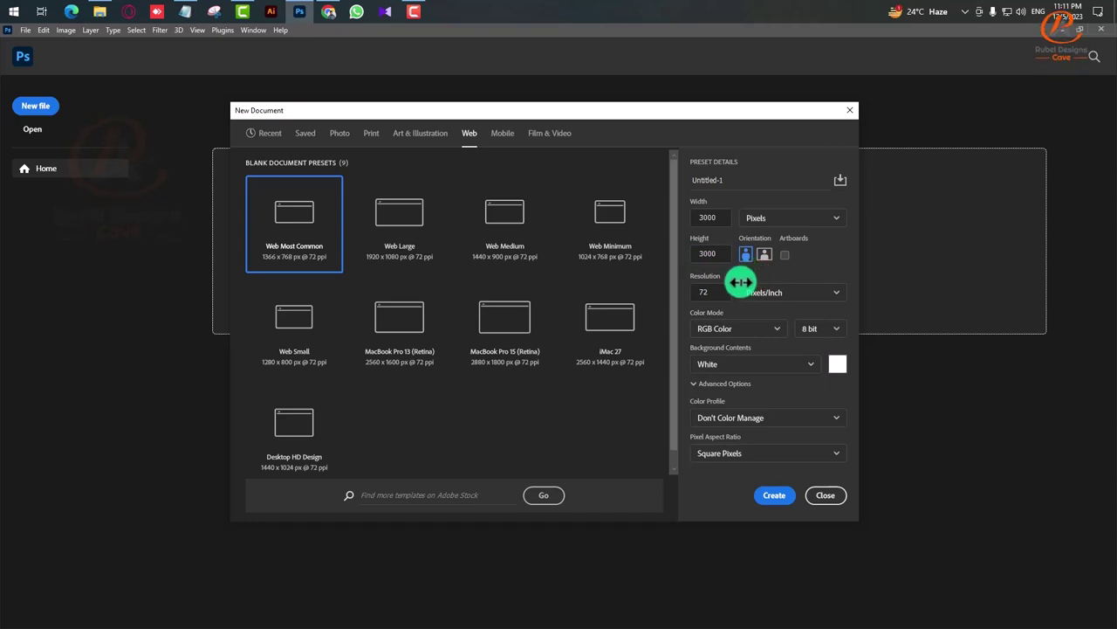
pyautogui.doubleClick(713, 296)
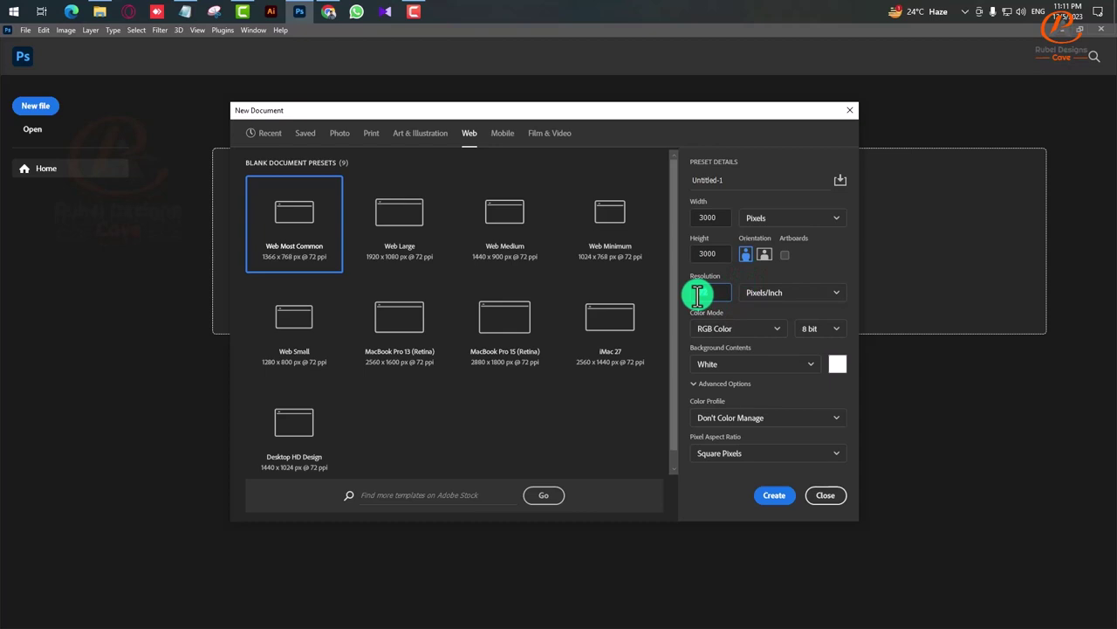
pyautogui.click(691, 279)
pyautogui.moveTo(692, 278); pyautogui.dragTo(701, 278)
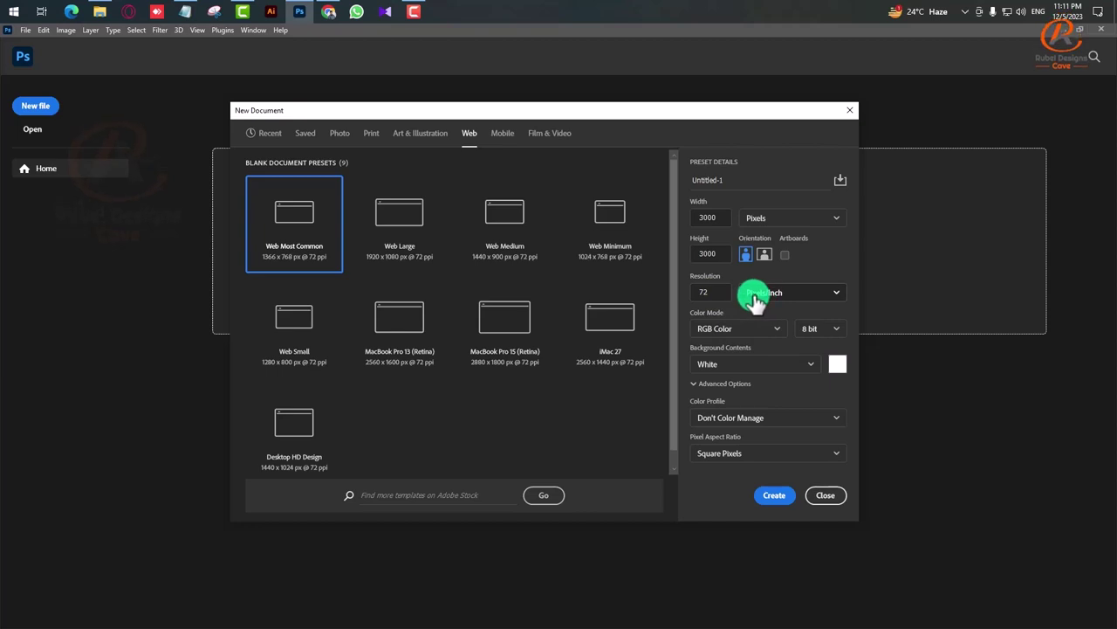
pyautogui.moveTo(739, 332); pyautogui.dragTo(729, 336)
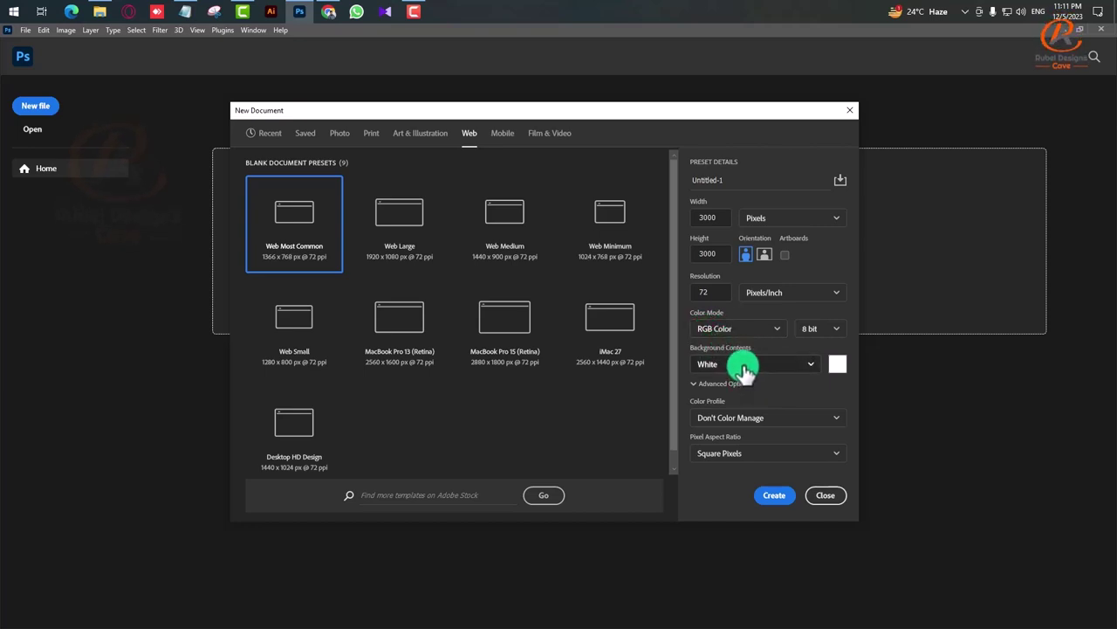
pyautogui.click(773, 495)
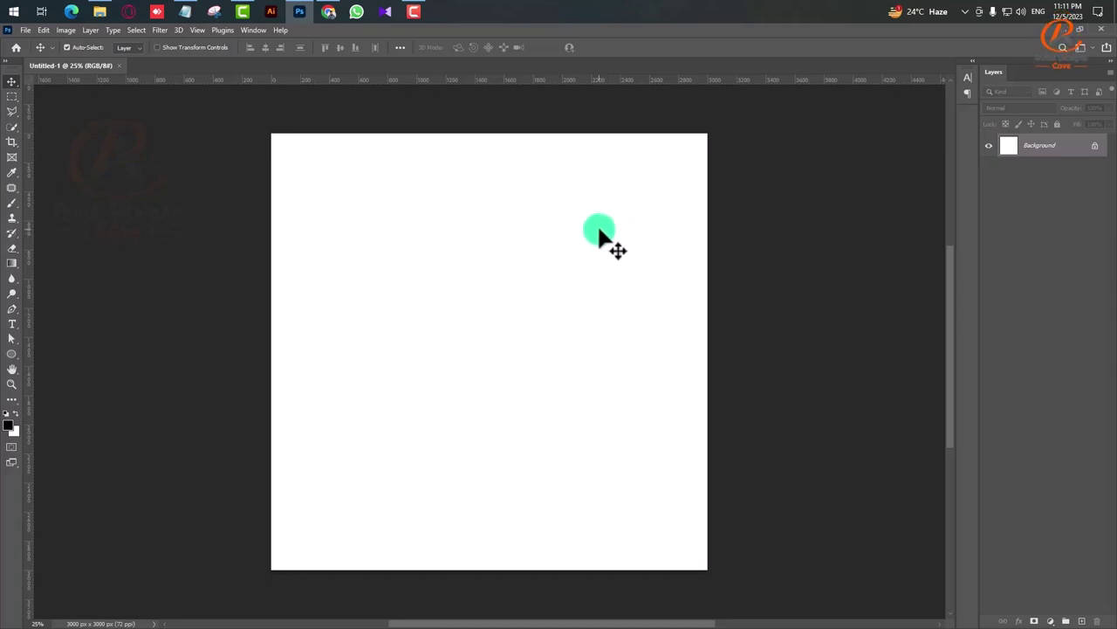
# - Save the blank canvas to the Desktop as '2nd images.psd' in Photoshop format
pyautogui.click(26, 30)
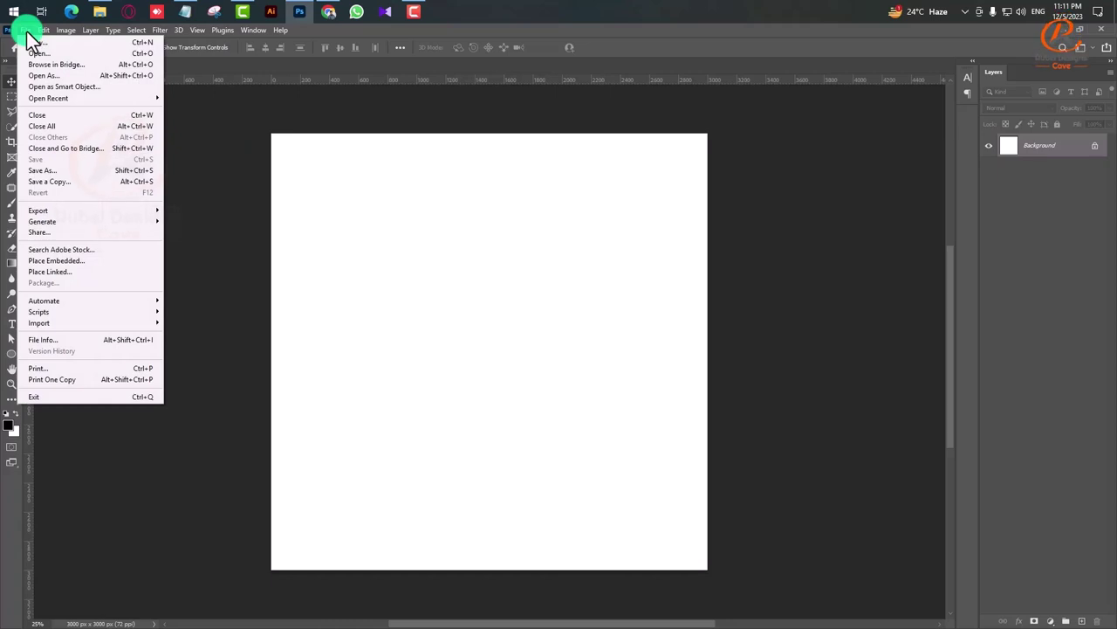
pyautogui.click(61, 174)
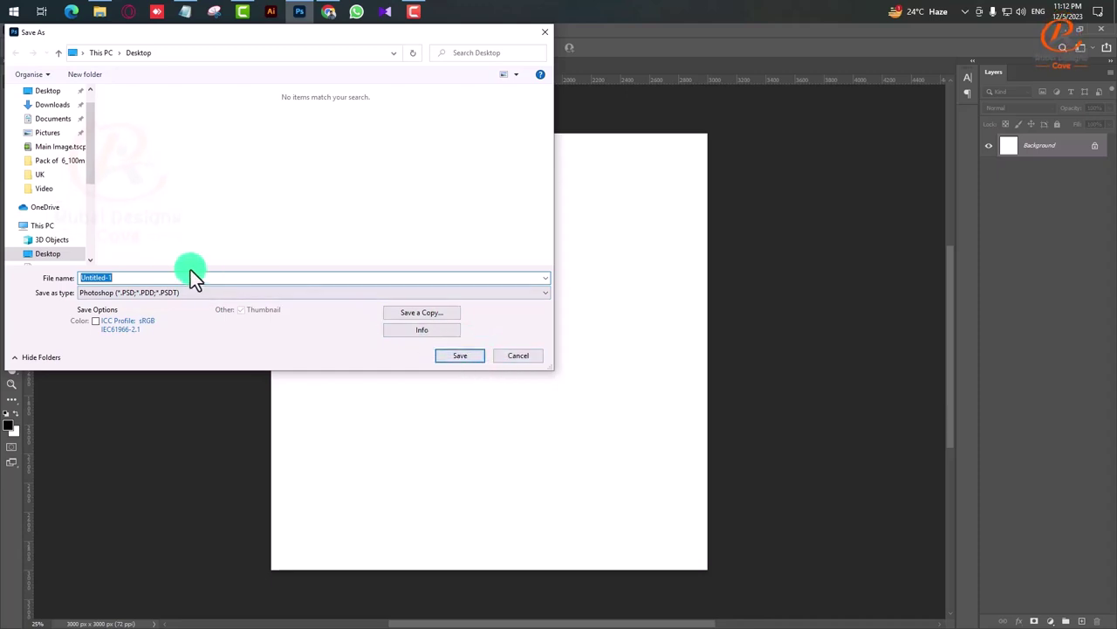
pyautogui.moveTo(140, 276); pyautogui.dragTo(76, 278)
pyautogui.write('2nd image')
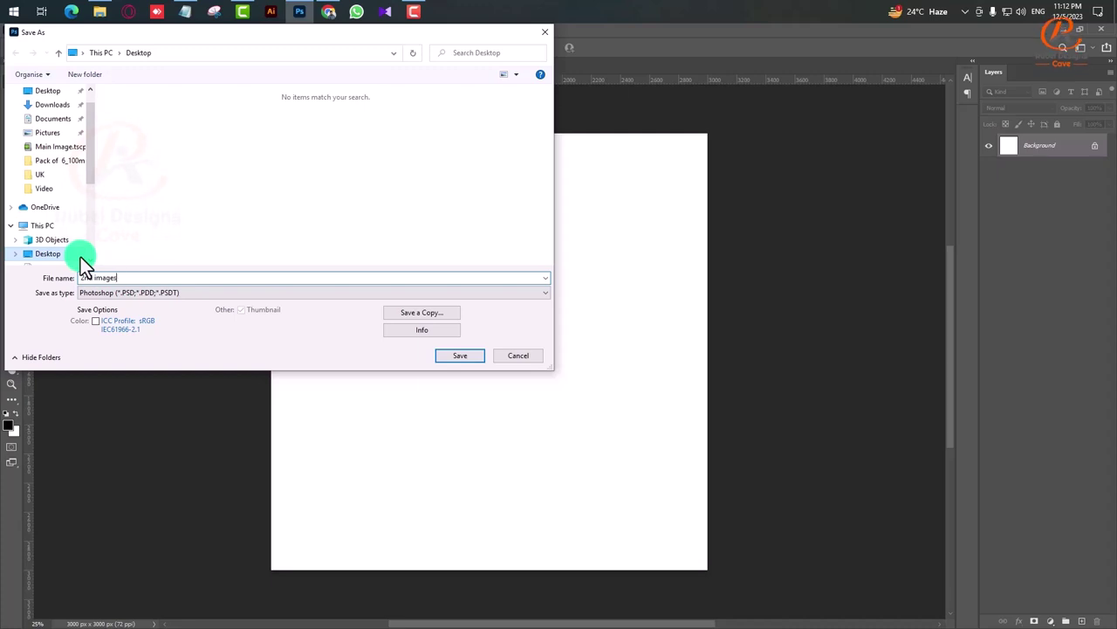
pyautogui.write('s')
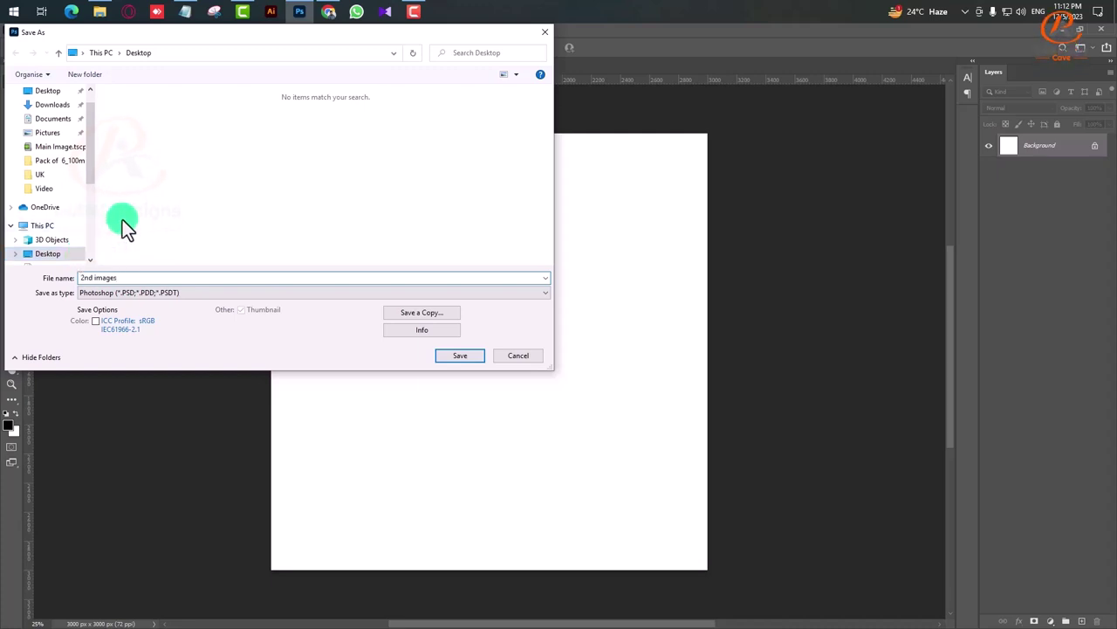
pyautogui.click(452, 354)
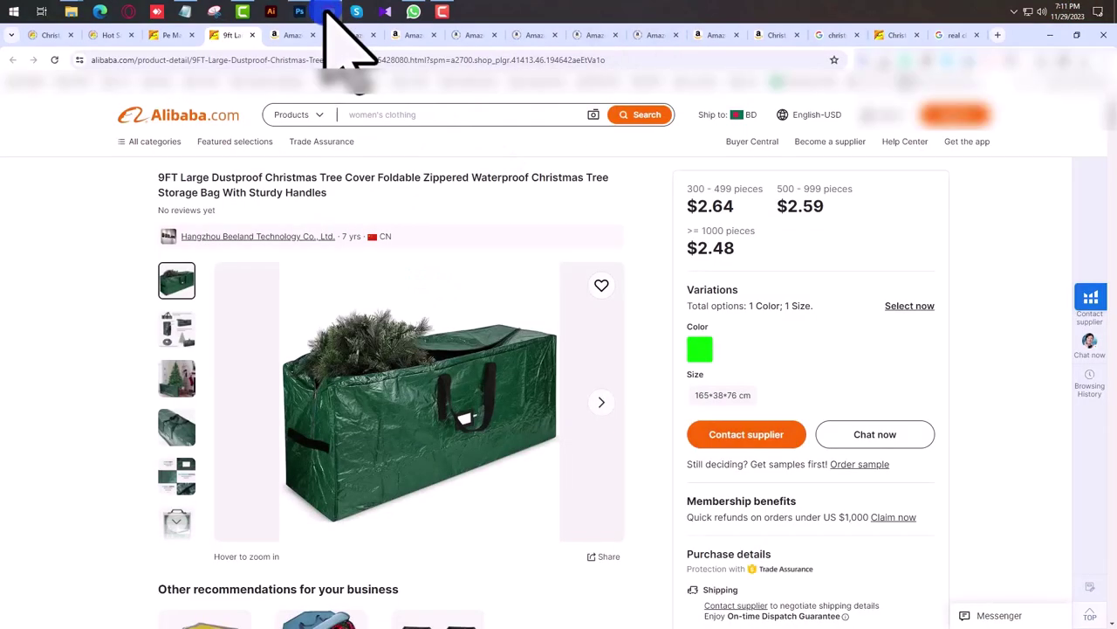
# - Copy the Alibaba listing's third gallery photo, a tree beside the green bag
pyautogui.click(166, 378)
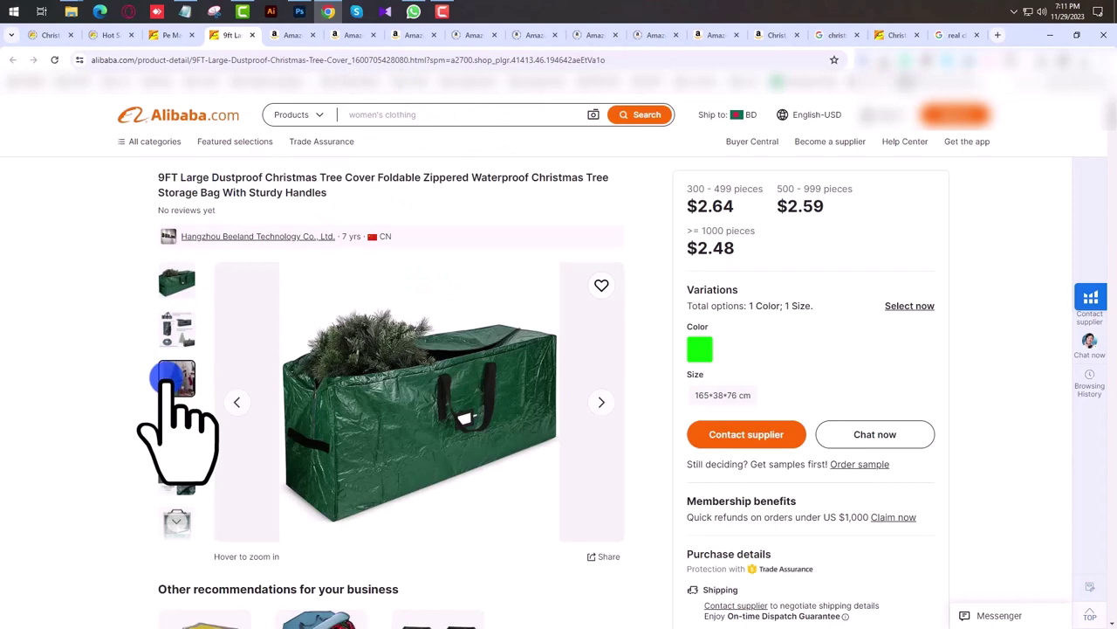
pyautogui.click(417, 366)
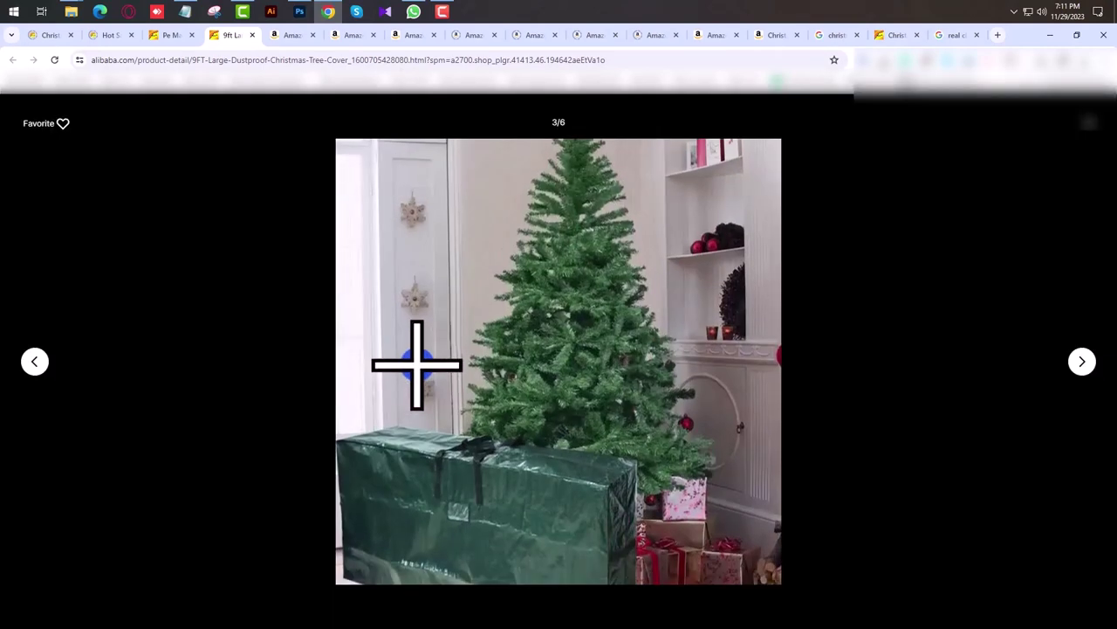
pyautogui.rightClick(500, 384)
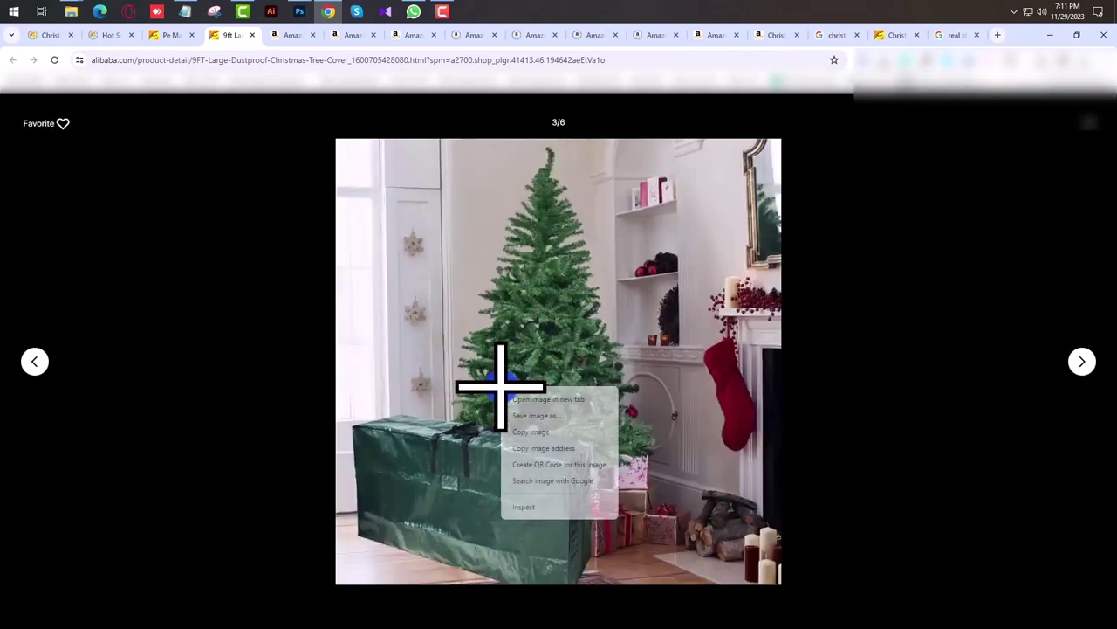
pyautogui.click(534, 431)
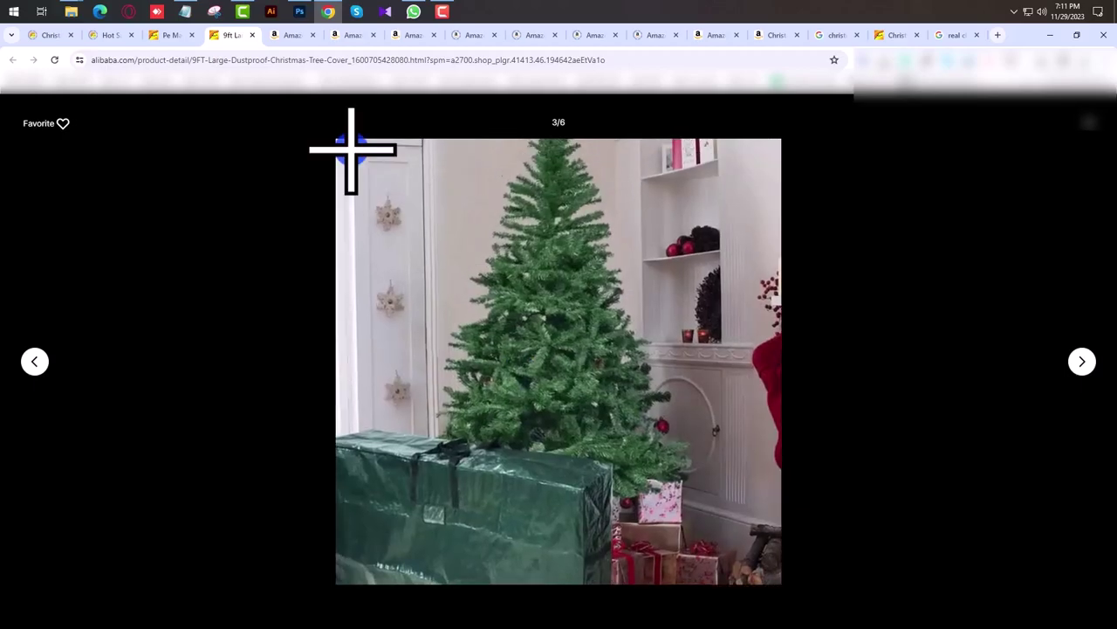
pyautogui.click(299, 11)
# - Paste the tree photo and scale it to fill the whole canvas
pyautogui.click(367, 266)
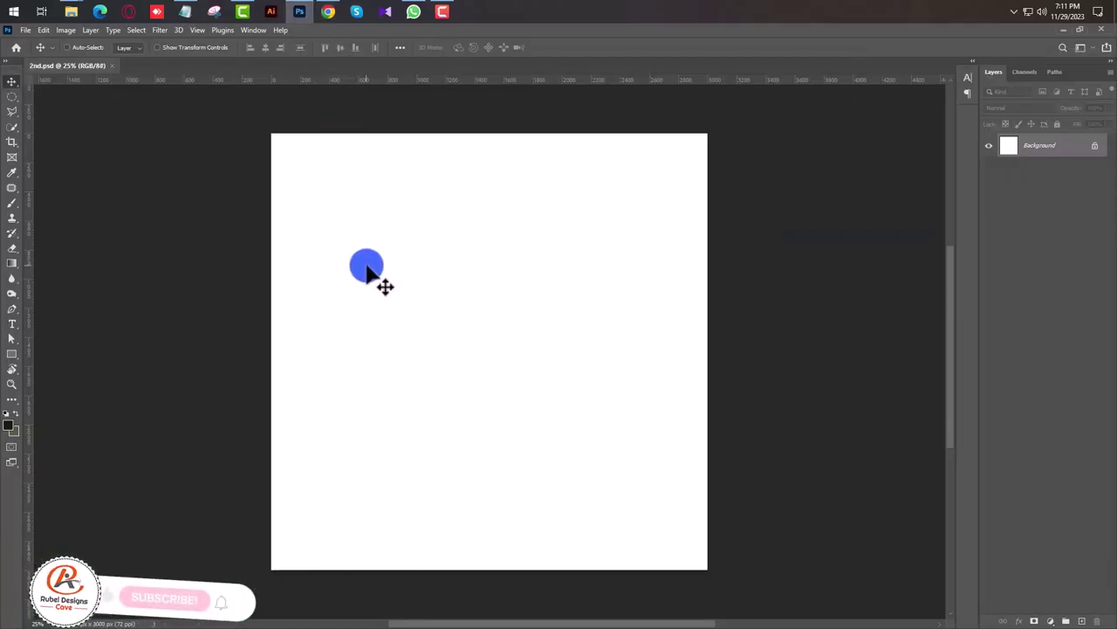
pyautogui.hotkey('ctrl', 'v')
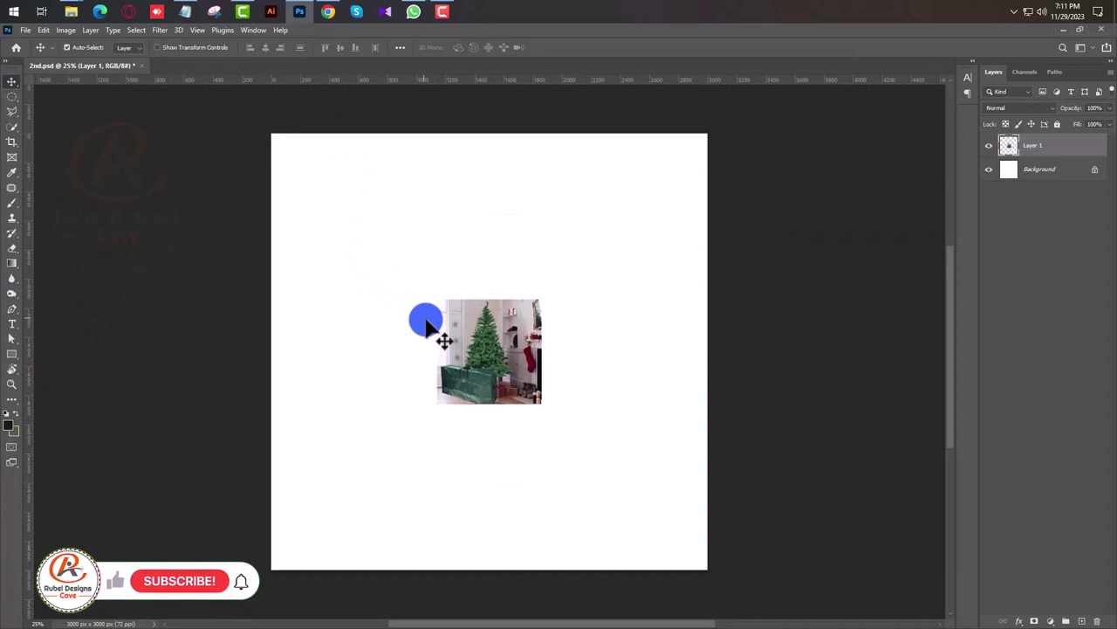
pyautogui.hotkey('ctrl', 't')
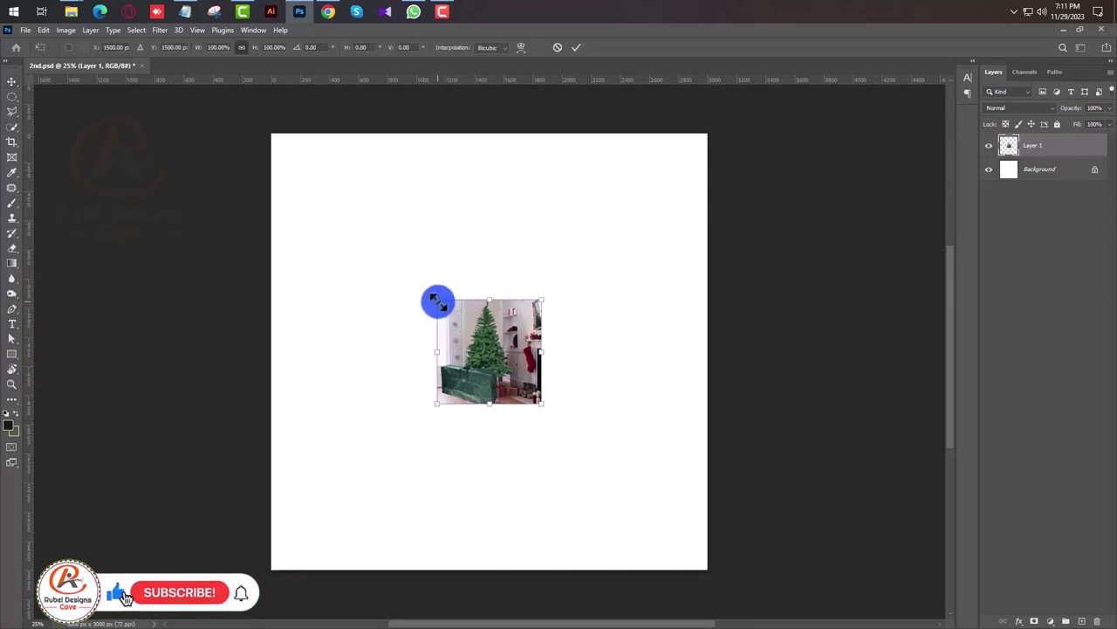
pyautogui.moveTo(437, 301); pyautogui.dragTo(263, 133)
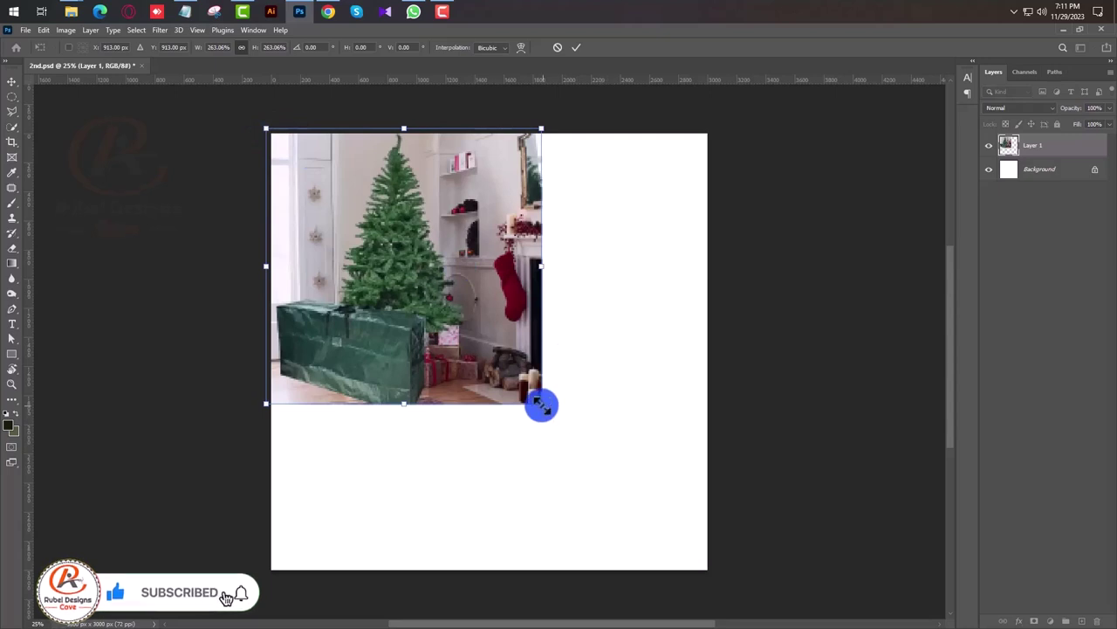
pyautogui.moveTo(542, 403); pyautogui.dragTo(756, 556)
pyautogui.moveTo(569, 466); pyautogui.dragTo(560, 472)
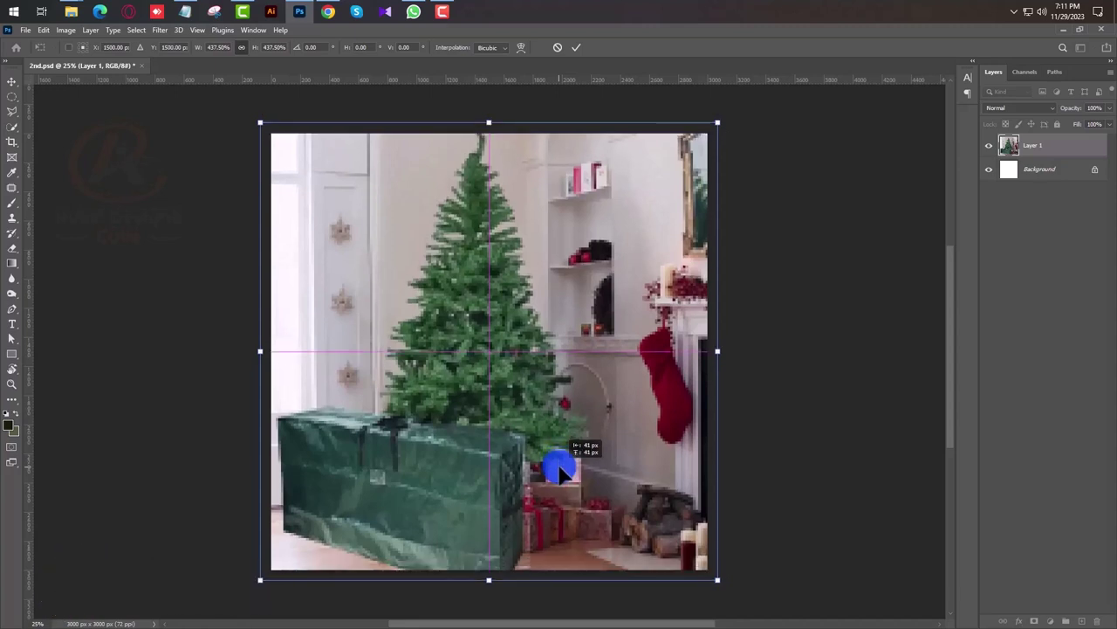
pyautogui.press('Return')
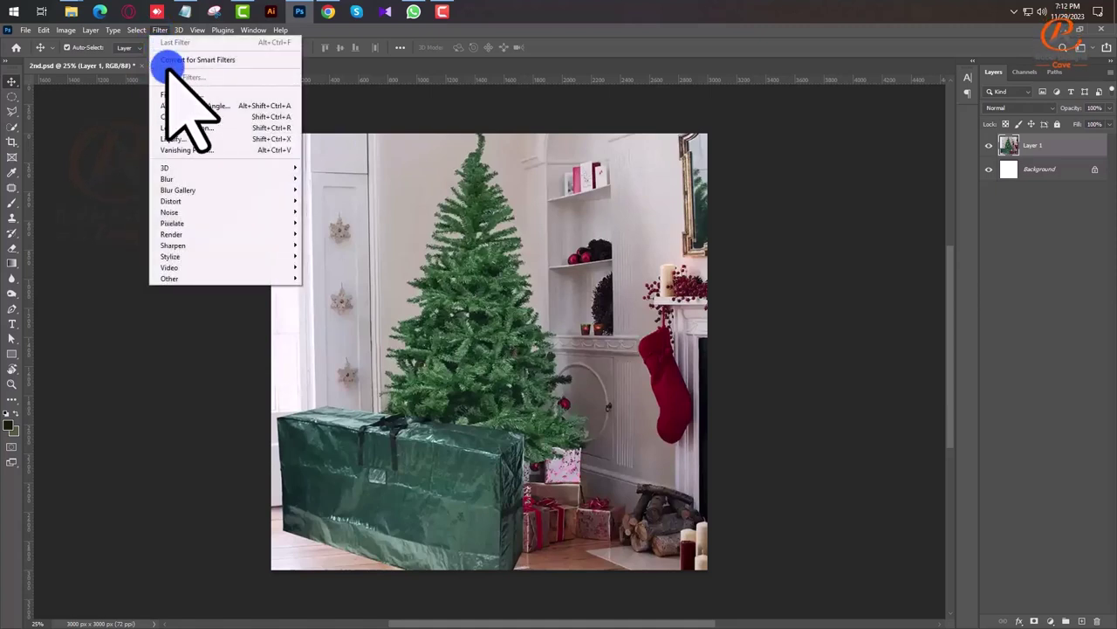
pyautogui.moveTo(199, 178)
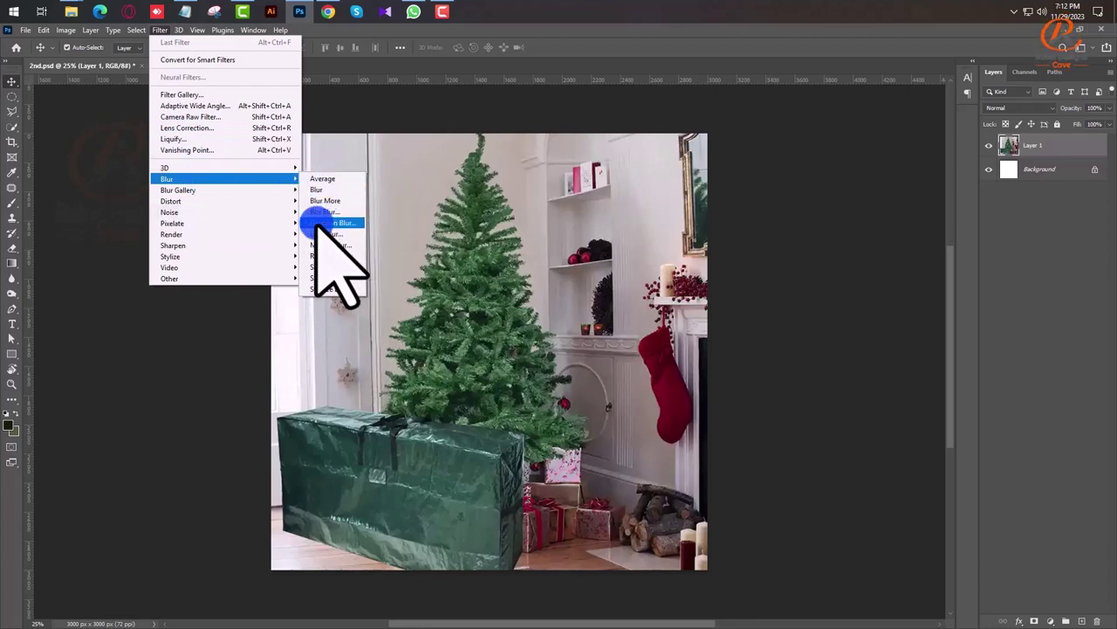
# - Apply a Gaussian Blur with radius 24 to the photo and save
pyautogui.click(335, 222)
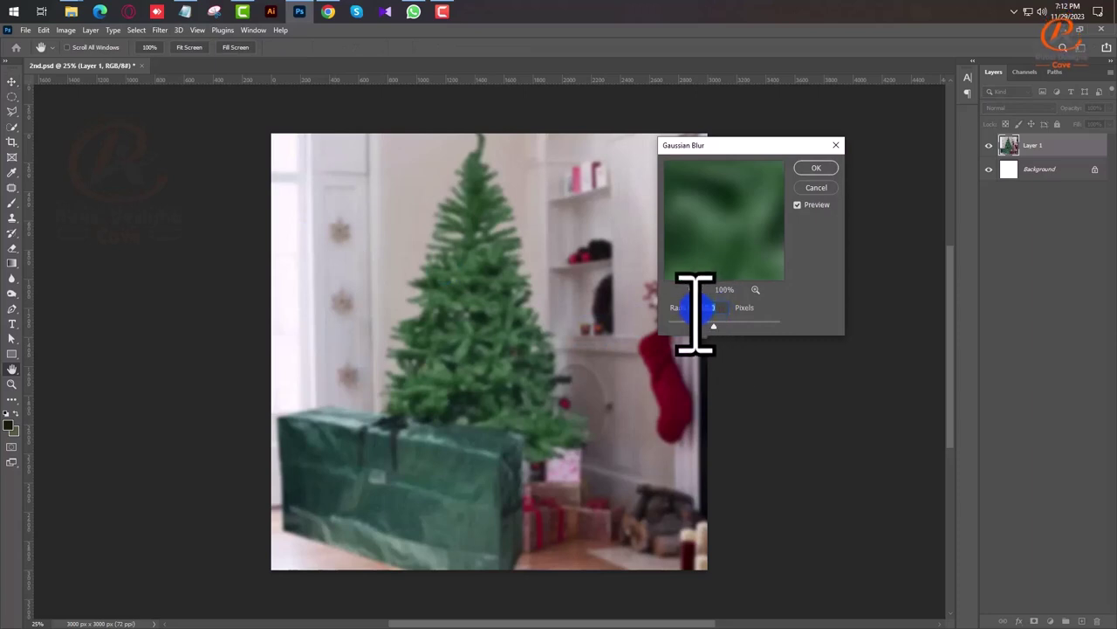
pyautogui.write('24')
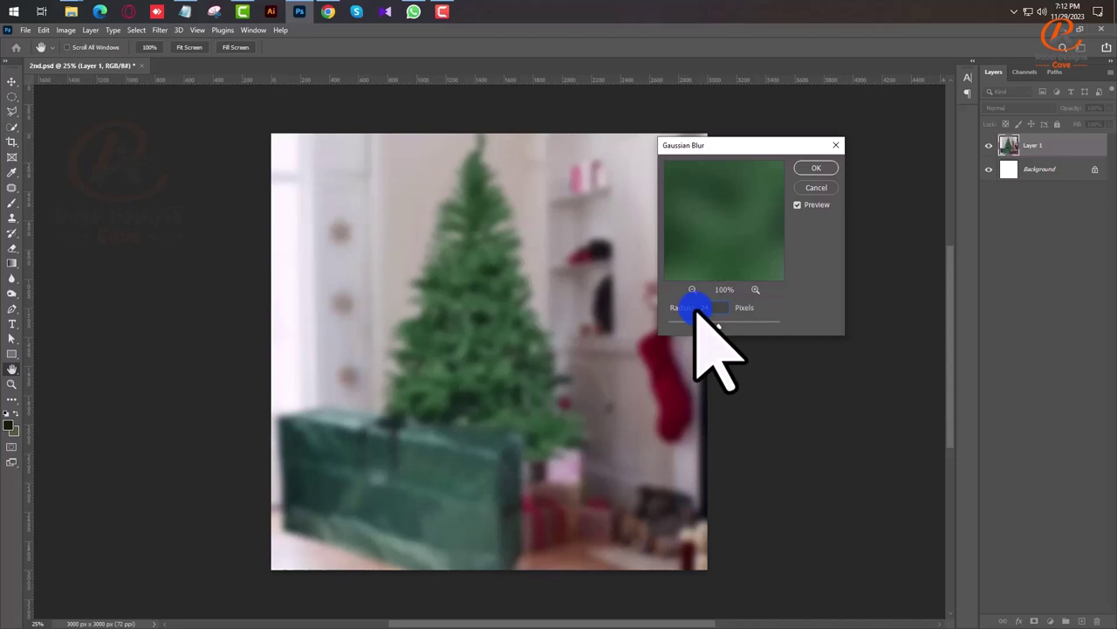
pyautogui.press('Return')
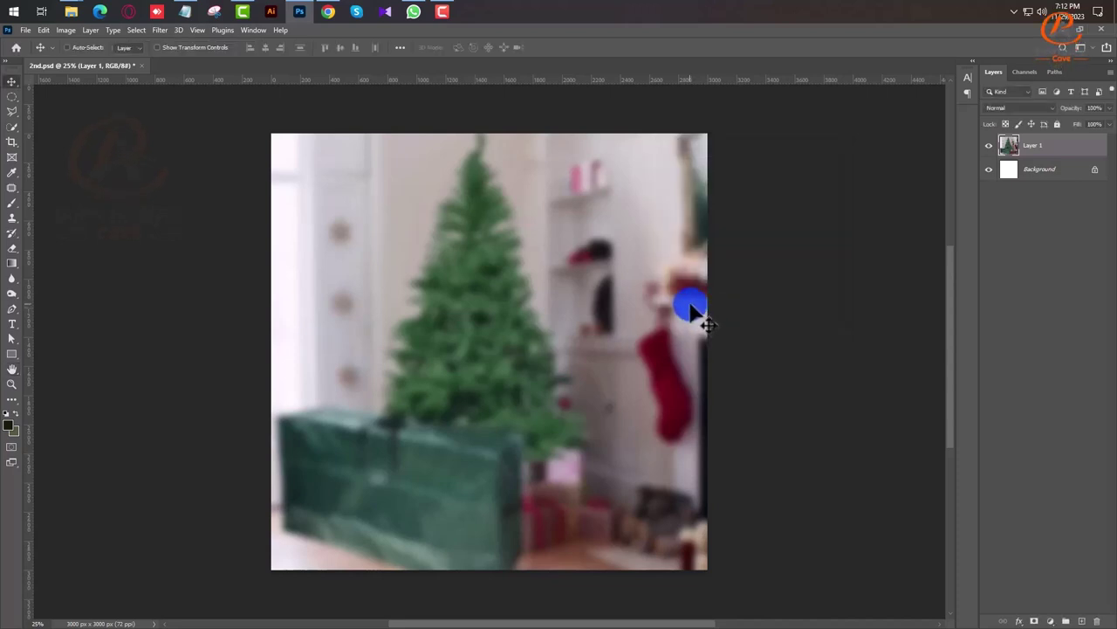
pyautogui.hotkey('ctrl', 's')
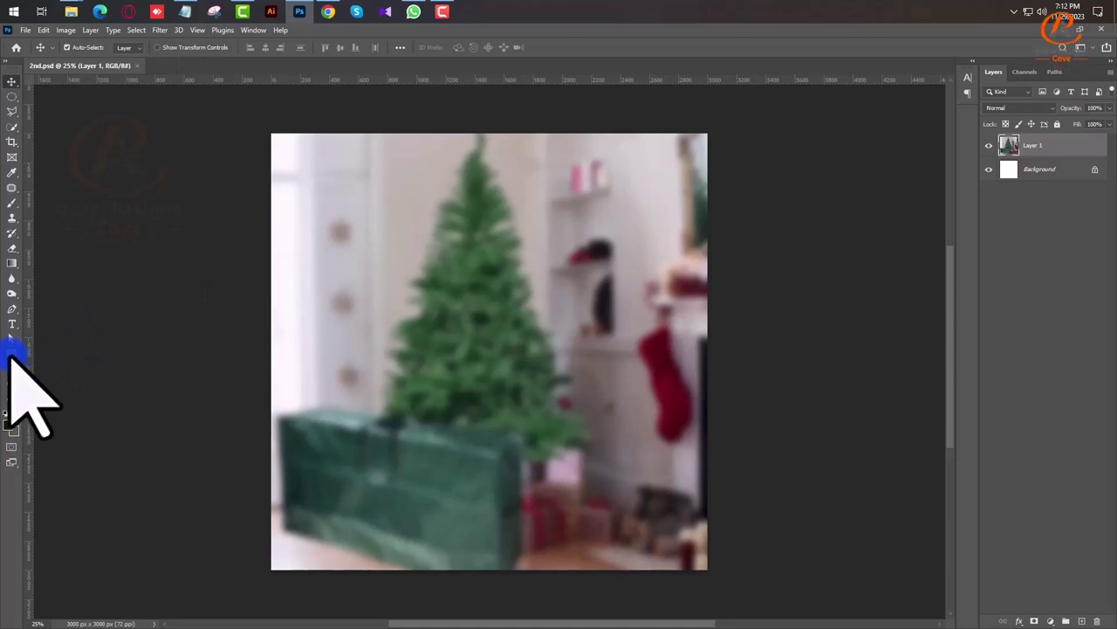
# - Veil the photo with a full-canvas rectangle, grouped as 'Background' and locked
pyautogui.click(12, 353)
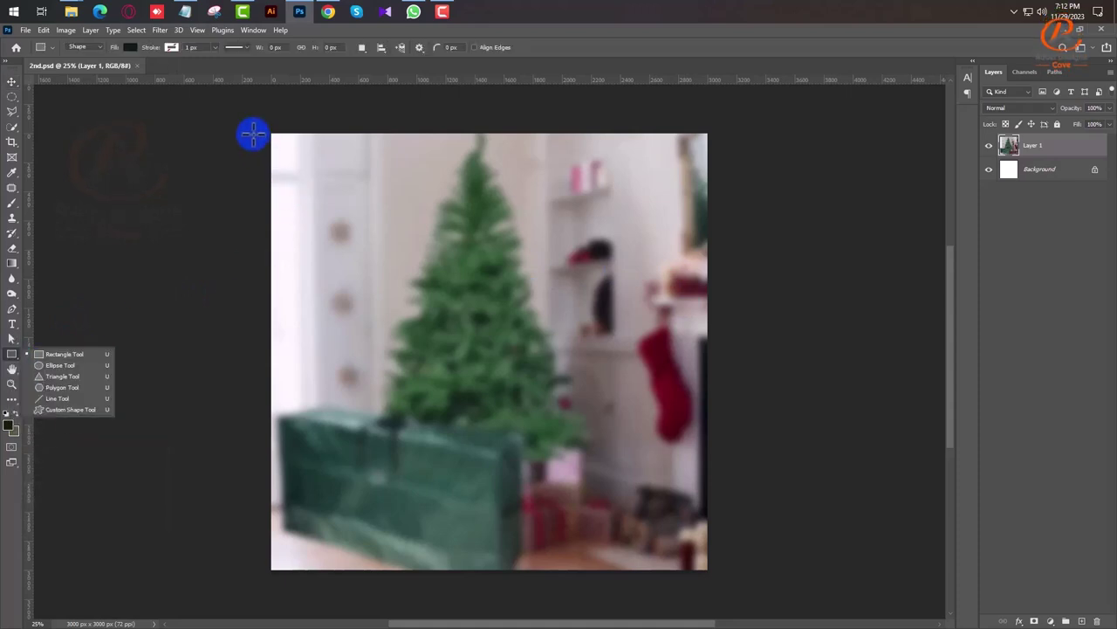
pyautogui.moveTo(252, 123)
pyautogui.mouseDown()
pyautogui.moveTo(644, 504)
pyautogui.moveTo(723, 549)
pyautogui.moveTo(720, 577)
pyautogui.mouseUp()
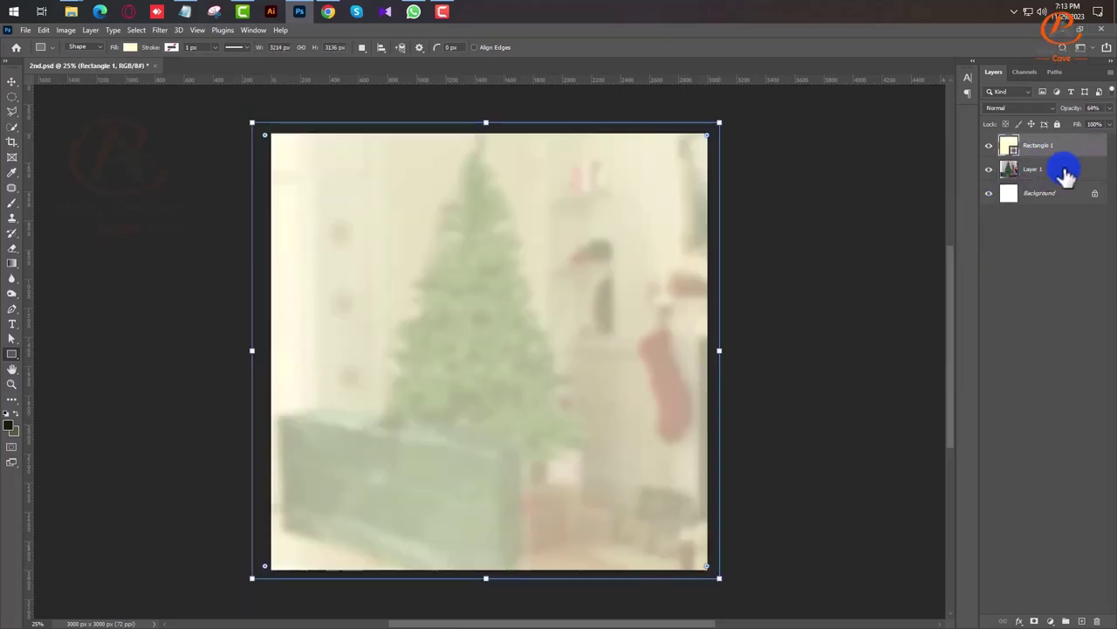
pyautogui.hotkey('ctrl', 'g')
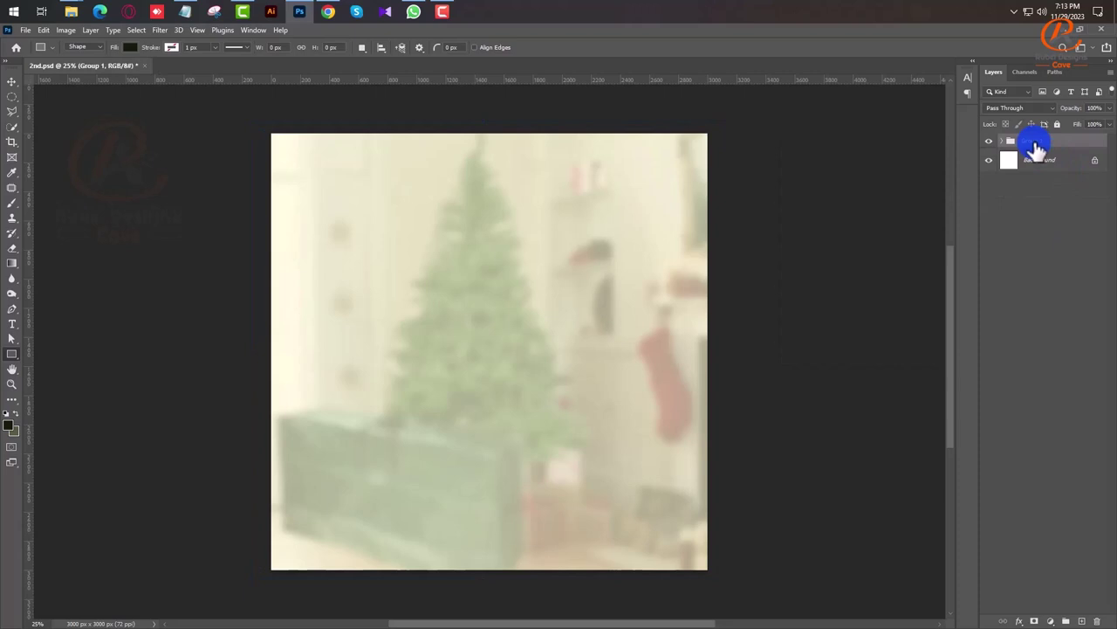
pyautogui.doubleClick(1034, 143)
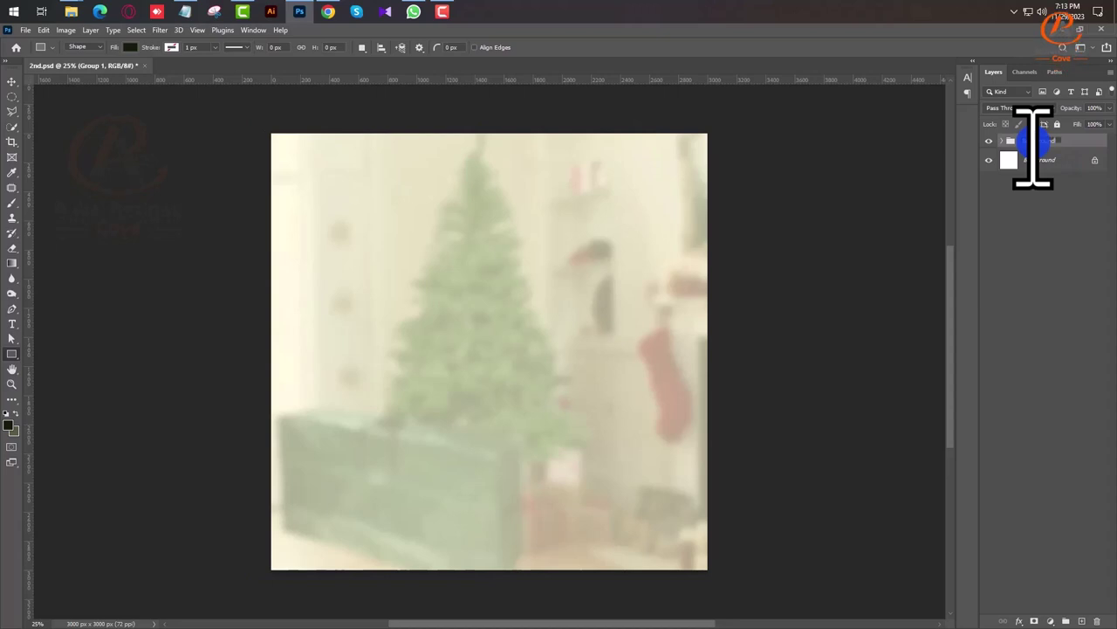
pyautogui.write('Card')
pyautogui.press('Return')
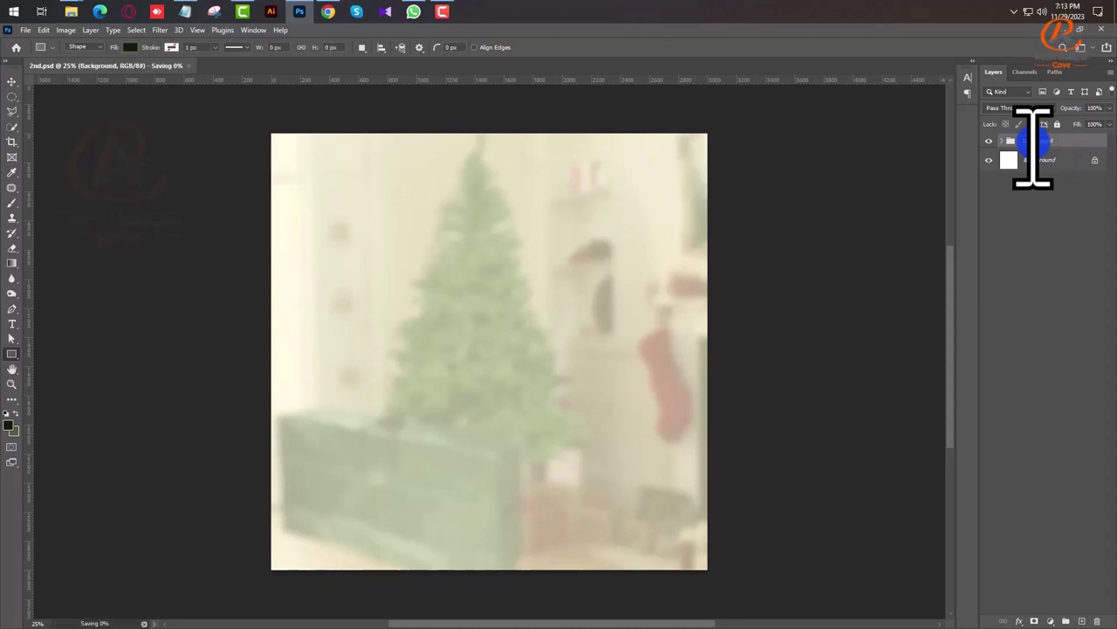
pyautogui.click(1030, 148)
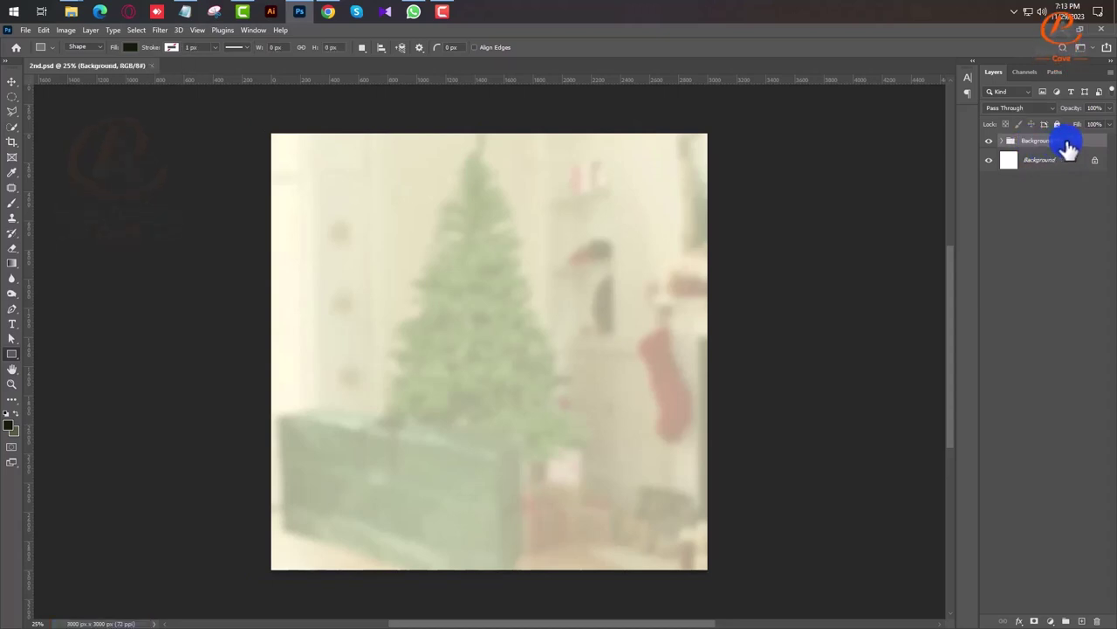
pyautogui.click(1057, 124)
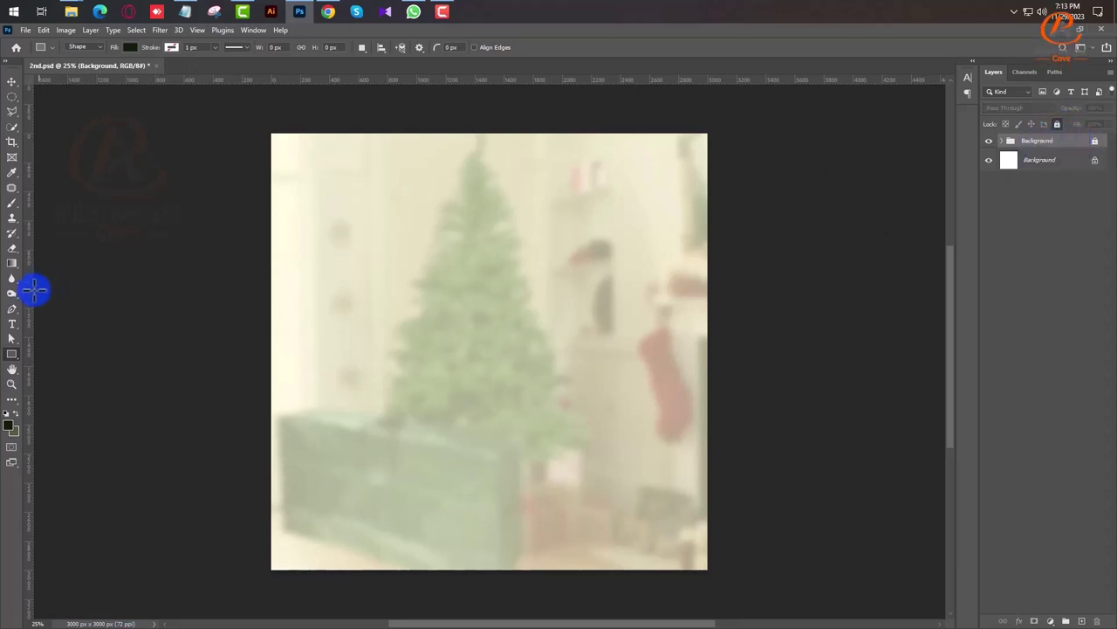
# - Set the Pen tool to draw filled shapes
pyautogui.click(11, 308)
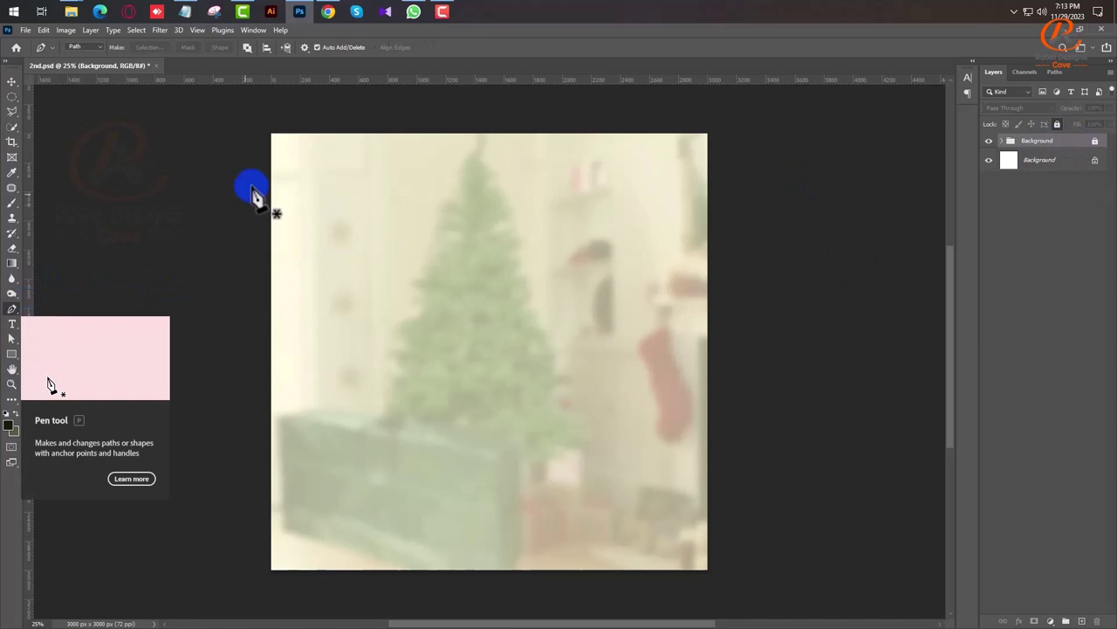
pyautogui.click(83, 47)
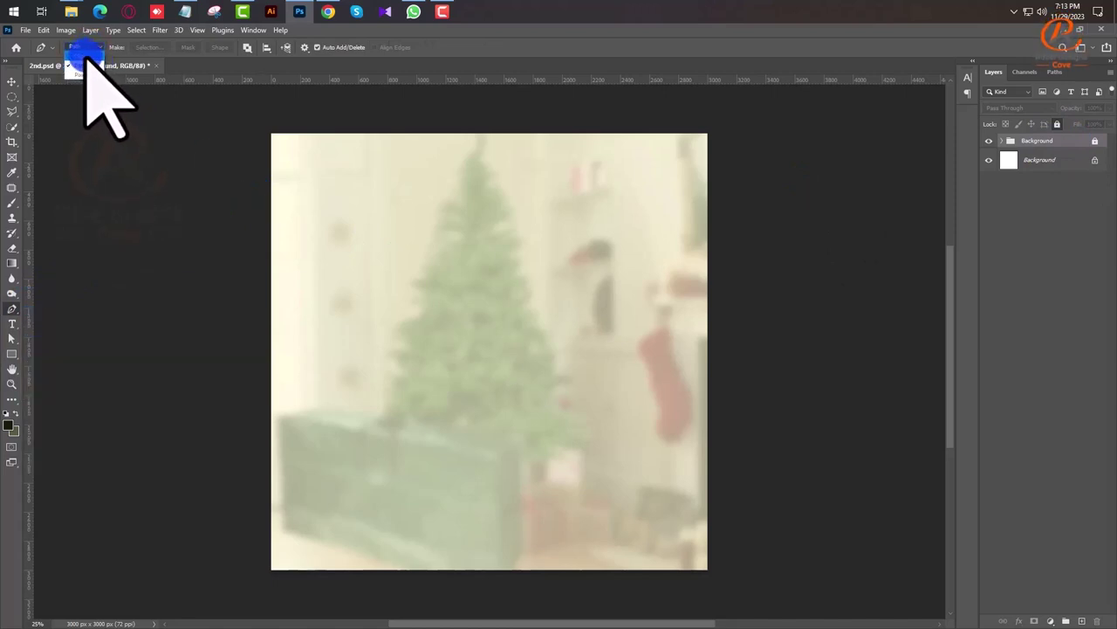
pyautogui.click(84, 56)
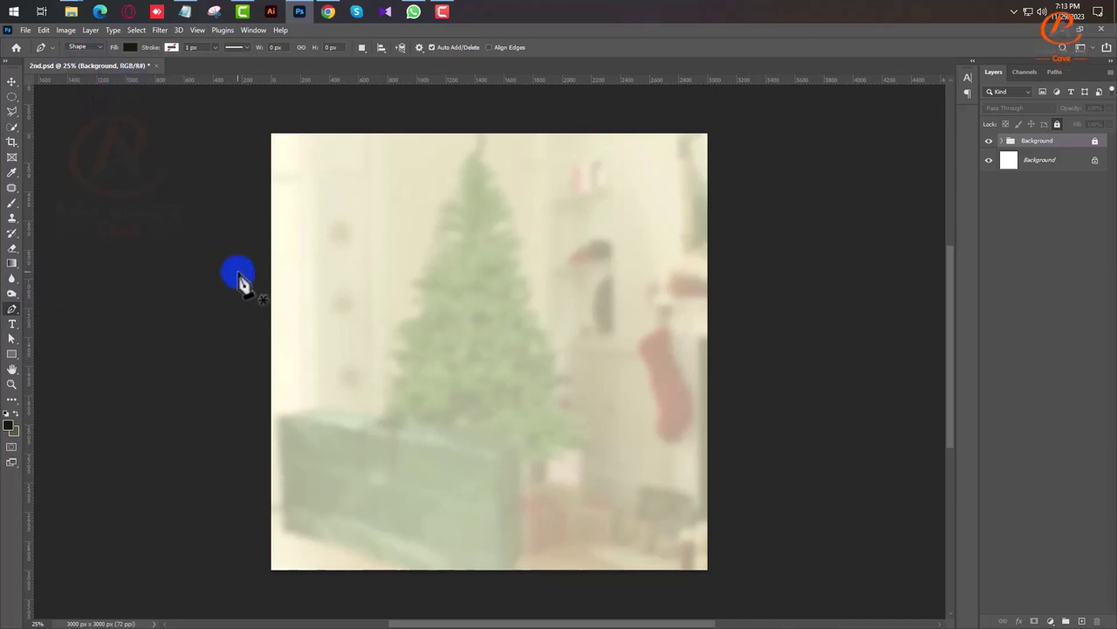
# - Draw a closed shape curving from the left edge over the bag to the top corners
pyautogui.click(269, 469)
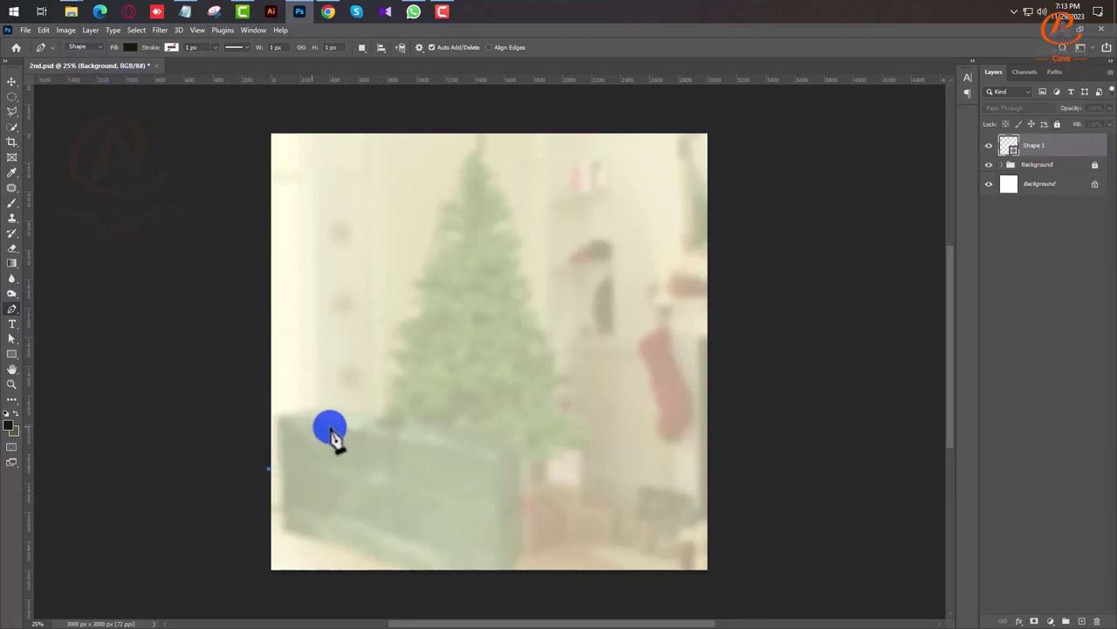
pyautogui.moveTo(465, 380); pyautogui.dragTo(527, 258)
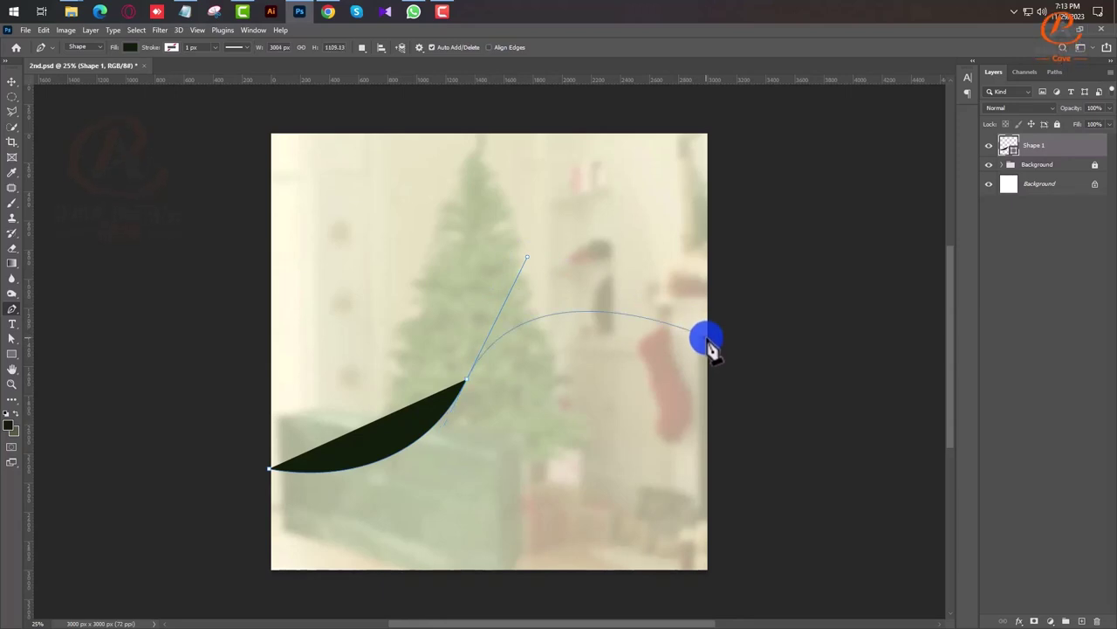
pyautogui.click(706, 337)
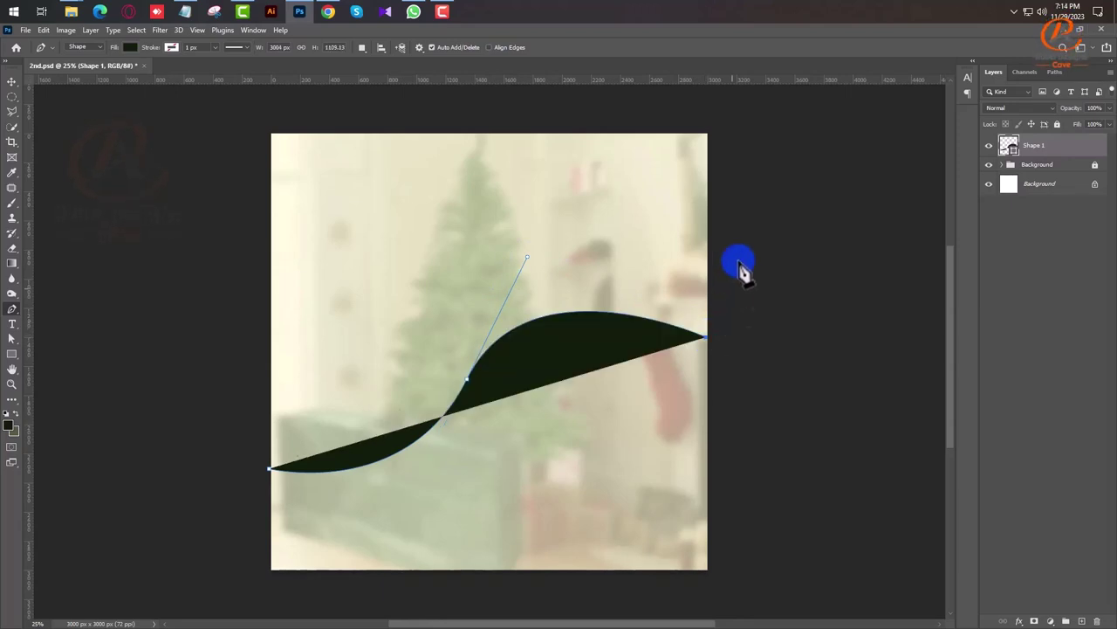
pyautogui.click(707, 135)
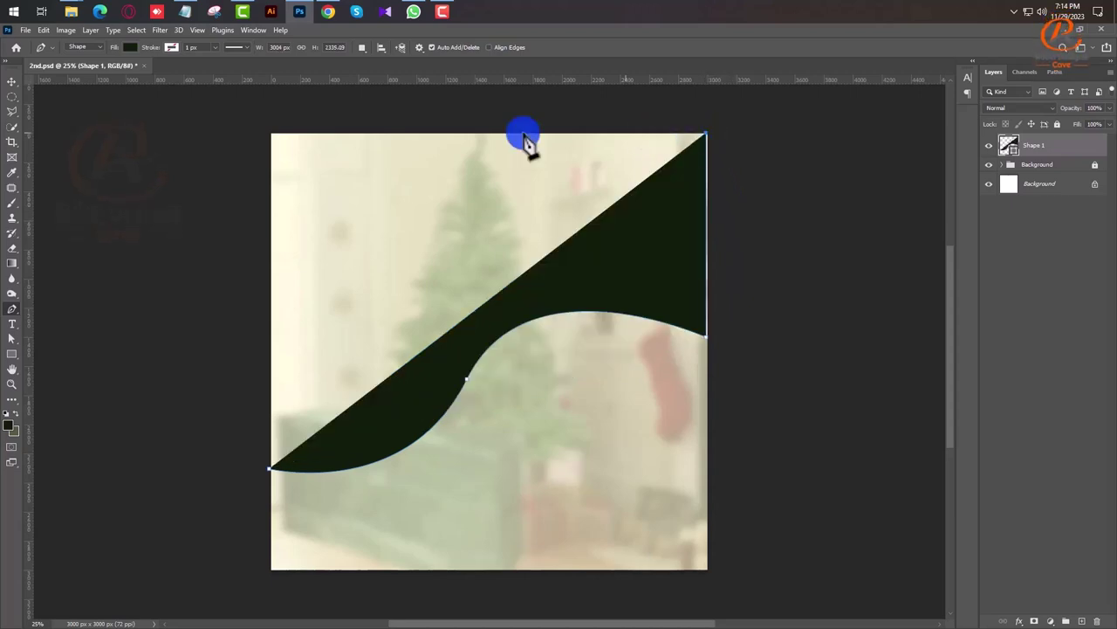
pyautogui.click(269, 135)
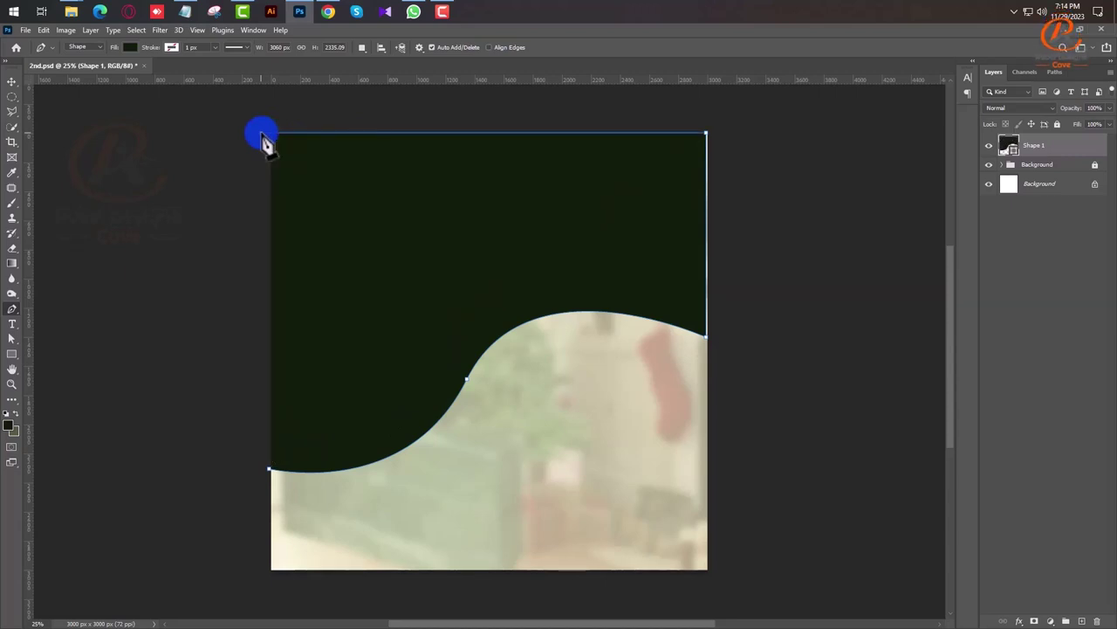
pyautogui.hotkey('ctrl', 'z')
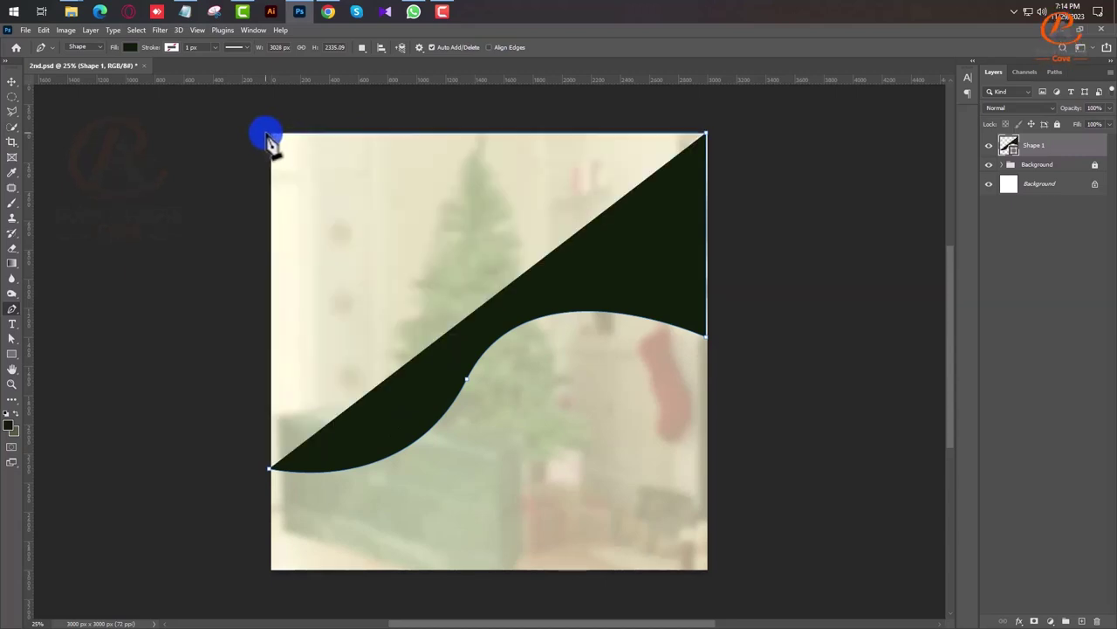
pyautogui.click(267, 133)
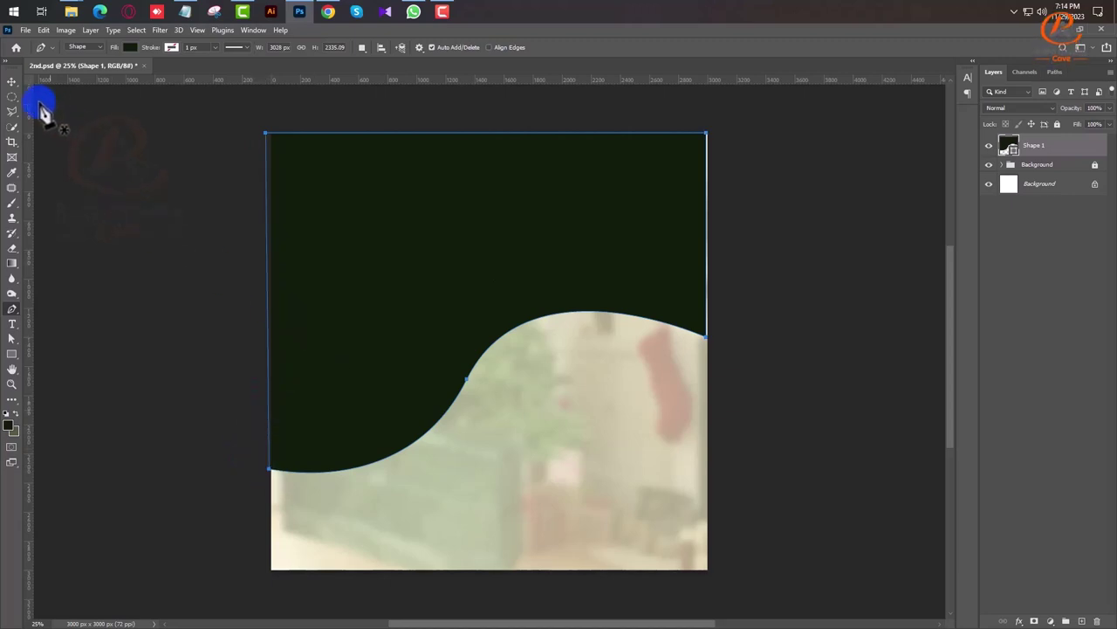
pyautogui.click(12, 81)
# - Widen the curved shape slightly past the right edge of the canvas
pyautogui.click(1017, 234)
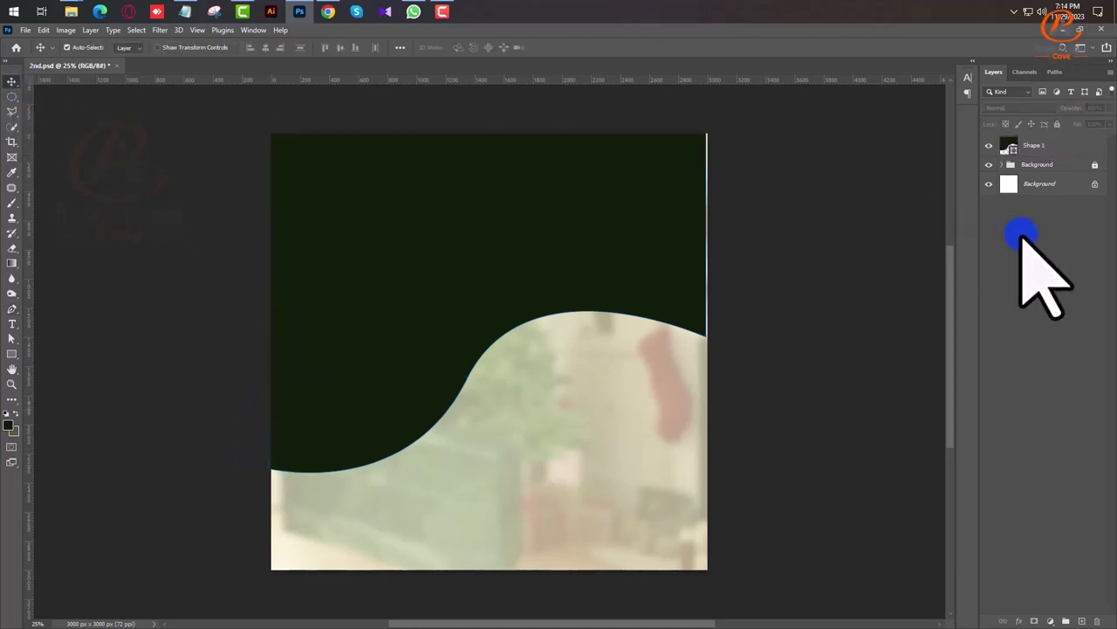
pyautogui.click(651, 249)
pyautogui.moveTo(657, 253); pyautogui.dragTo(711, 257)
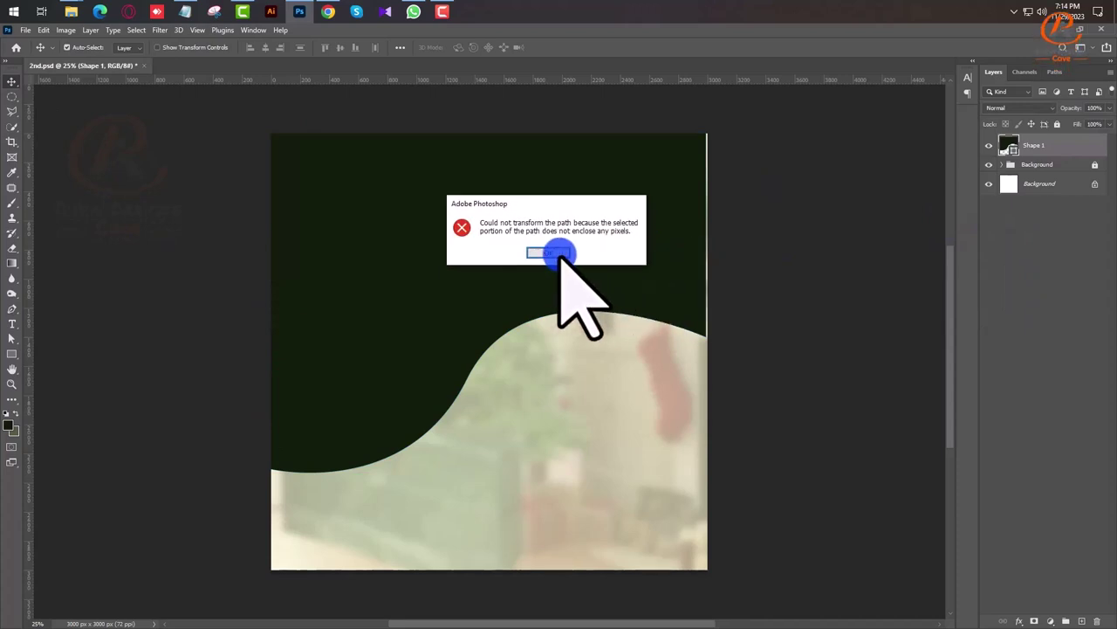
pyautogui.press('Return')
pyautogui.hotkey('ctrl', 't')
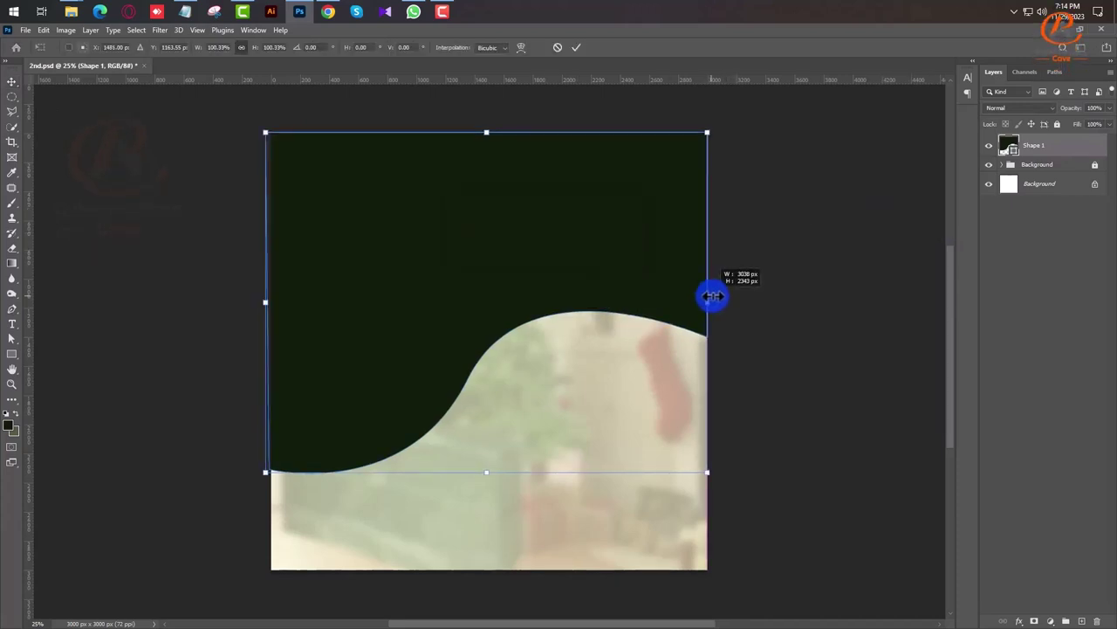
pyautogui.moveTo(714, 297); pyautogui.dragTo(717, 295)
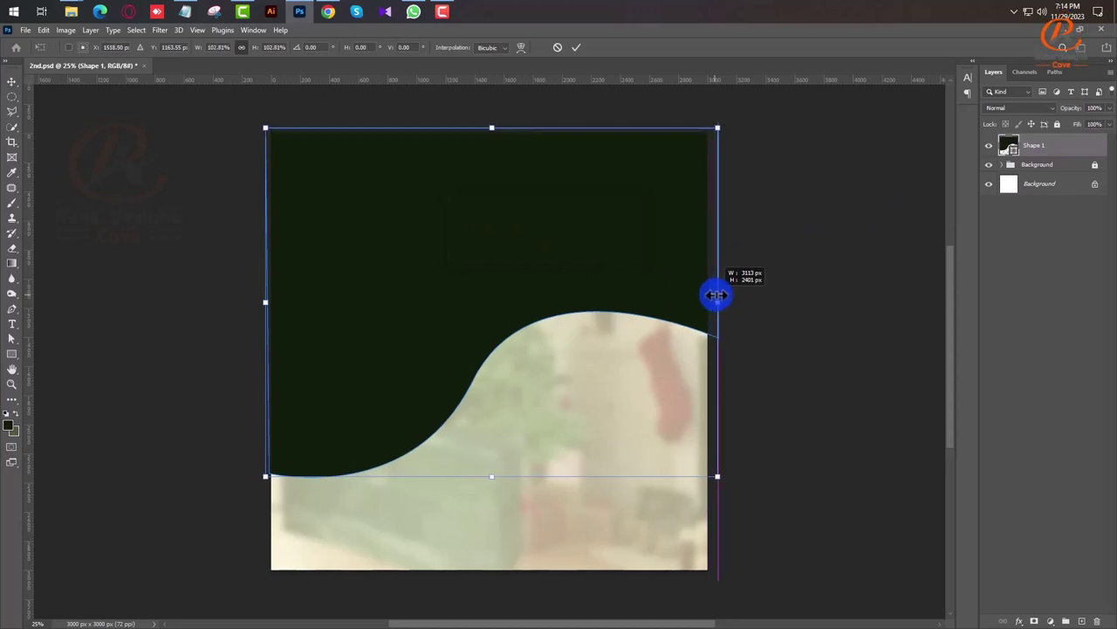
pyautogui.press('Return')
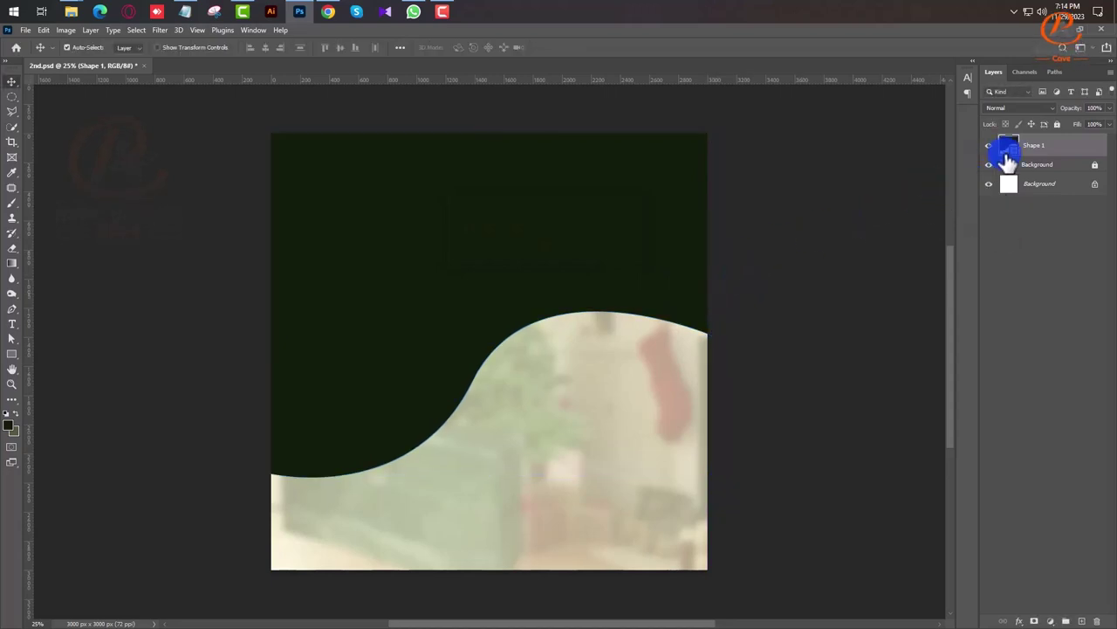
# - Change the shape's fill to a near-white pale colour and save
pyautogui.doubleClick(1007, 150)
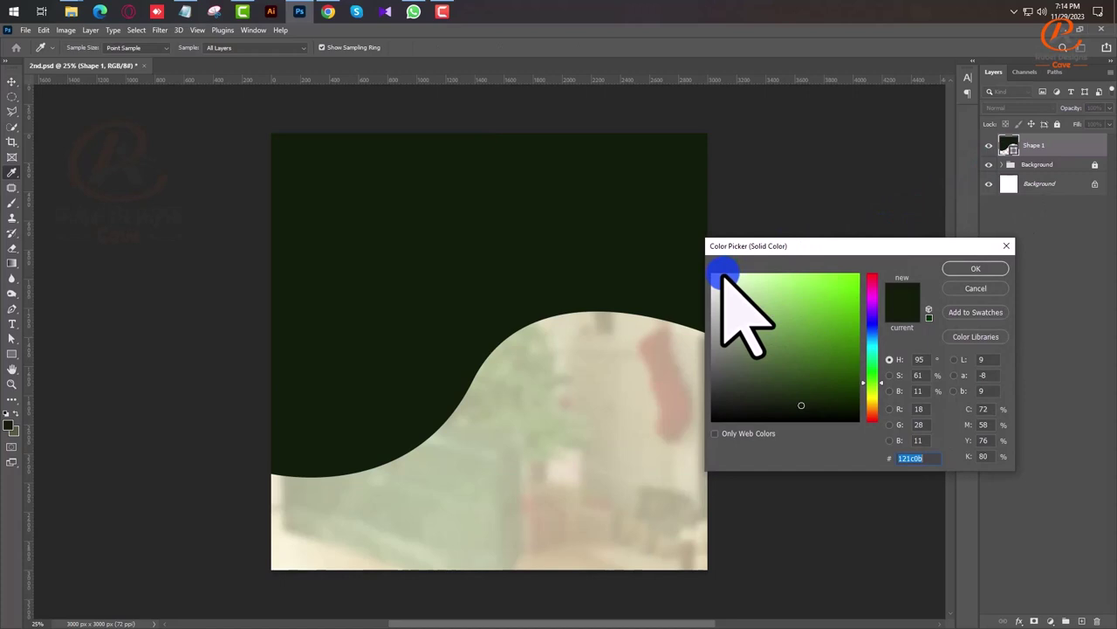
pyautogui.click(719, 276)
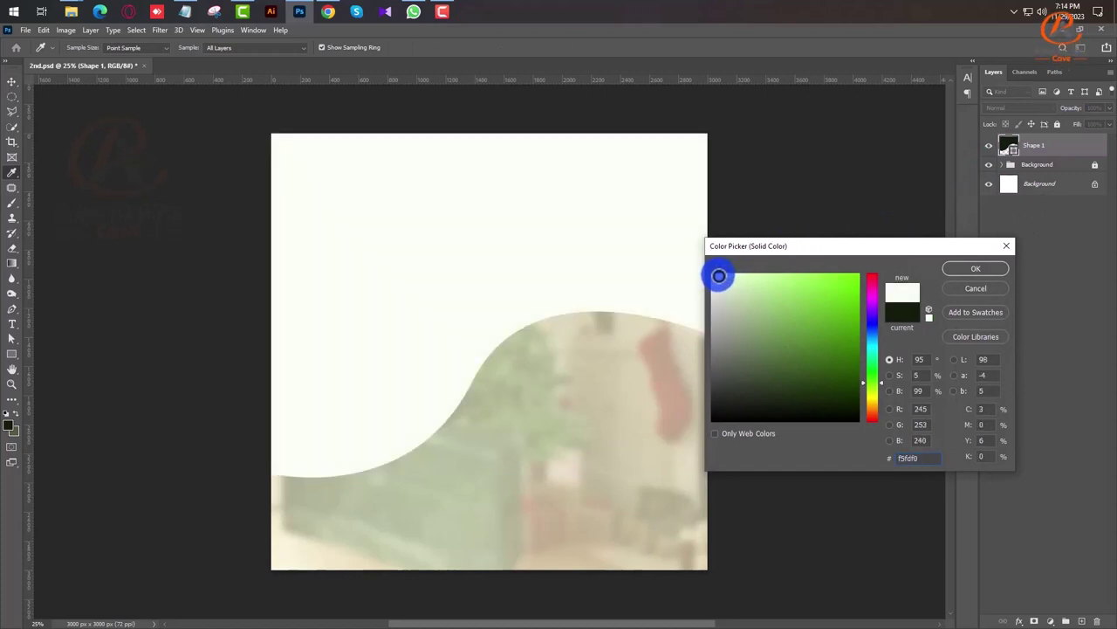
pyautogui.moveTo(720, 276); pyautogui.dragTo(728, 274)
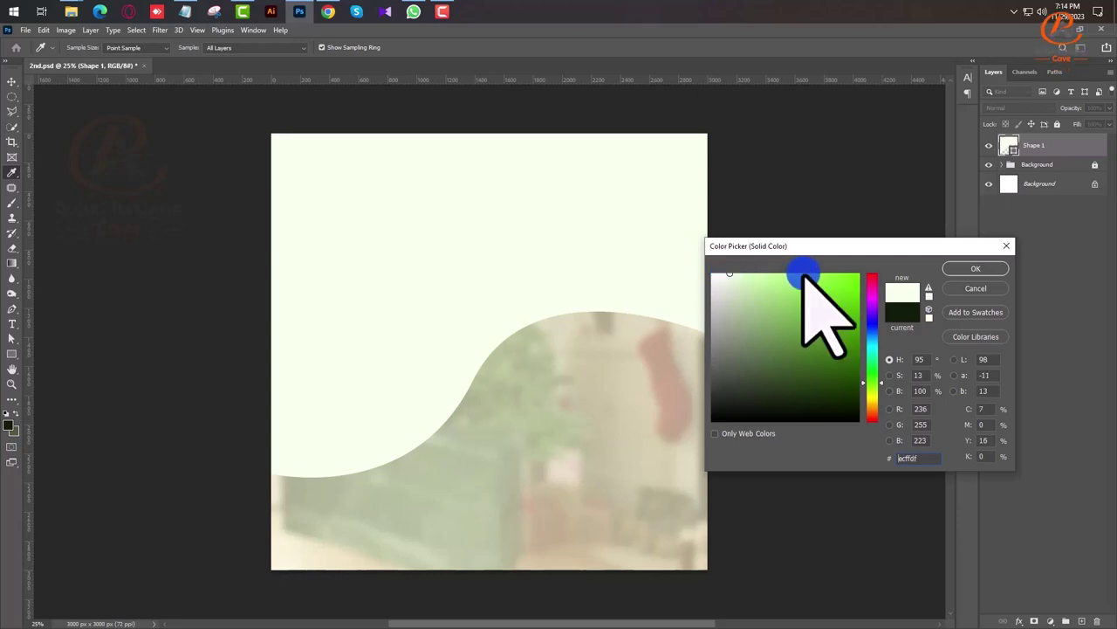
pyautogui.click(988, 268)
pyautogui.hotkey('ctrl', 's')
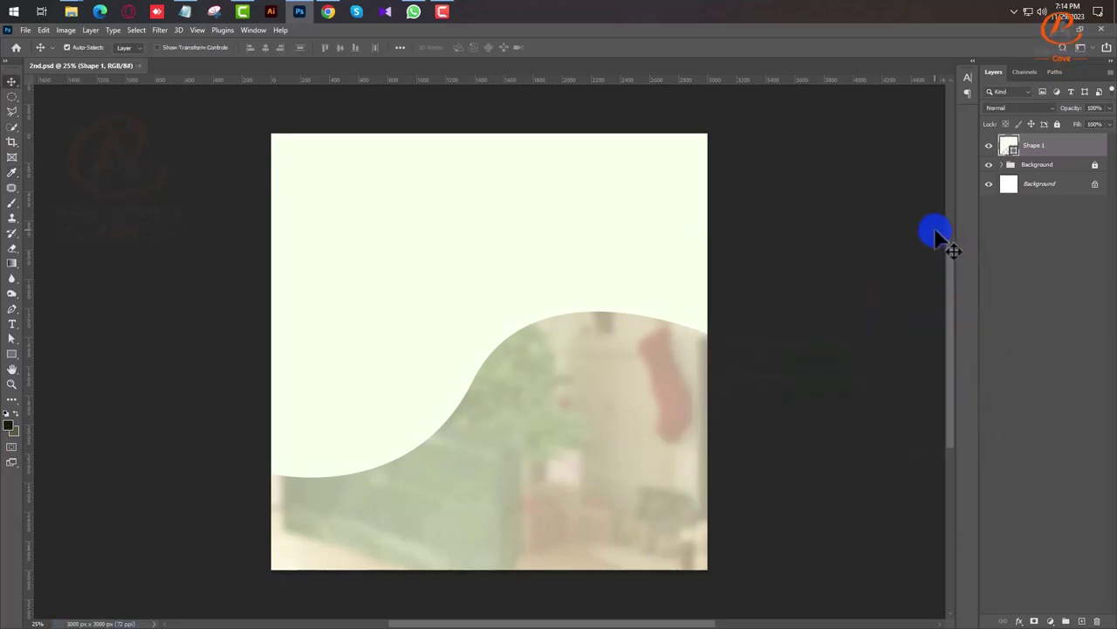
pyautogui.rightClick(1070, 158)
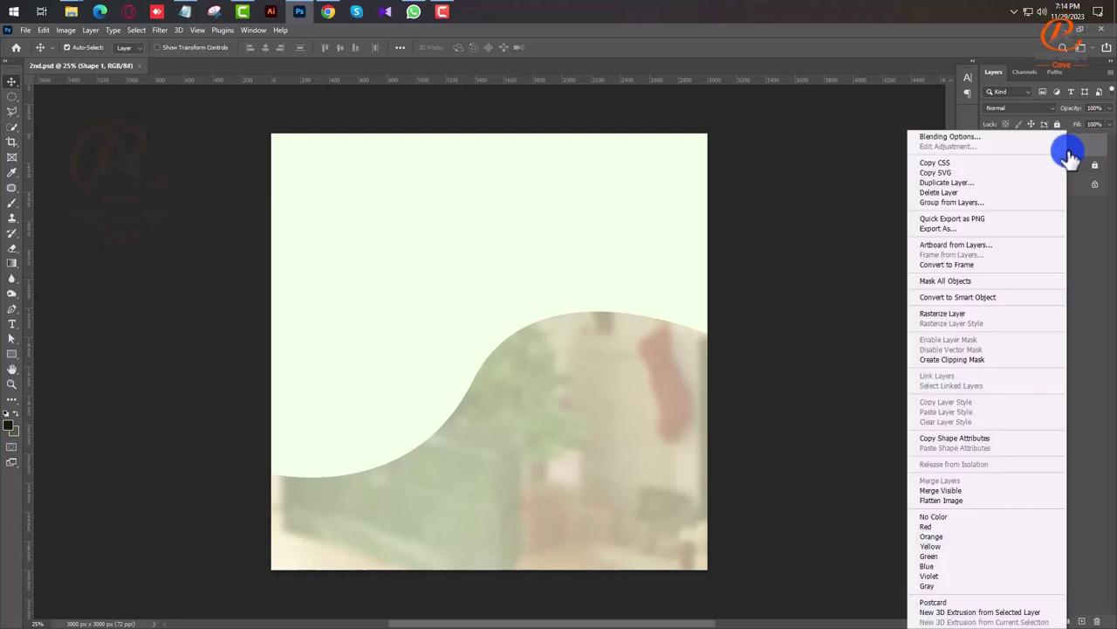
pyautogui.click(1070, 157)
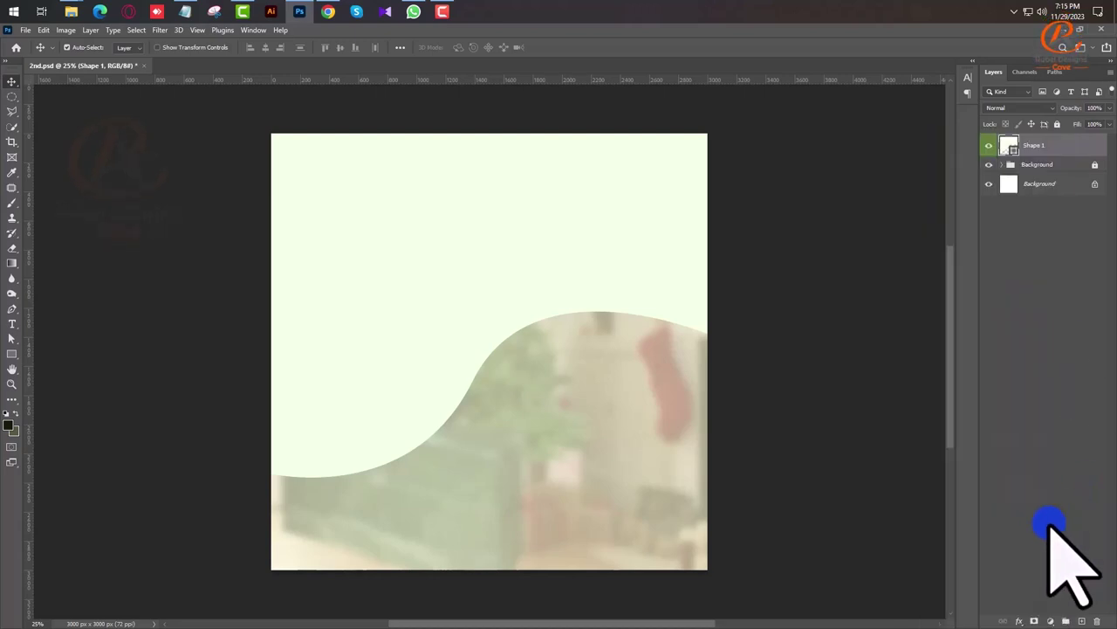
pyautogui.click(1020, 620)
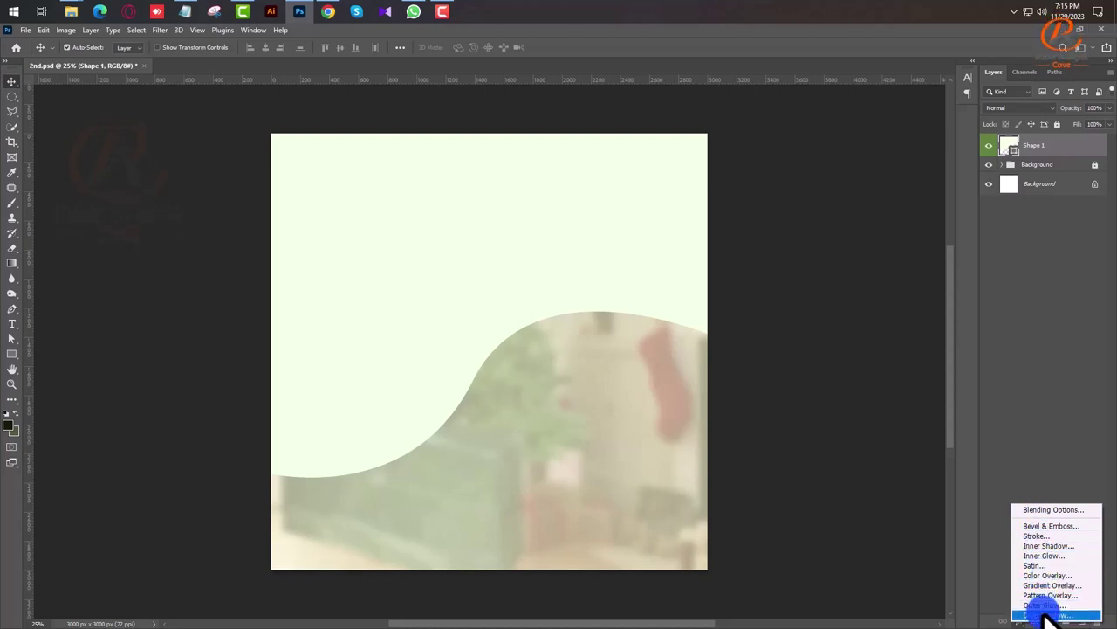
pyautogui.click(1044, 291)
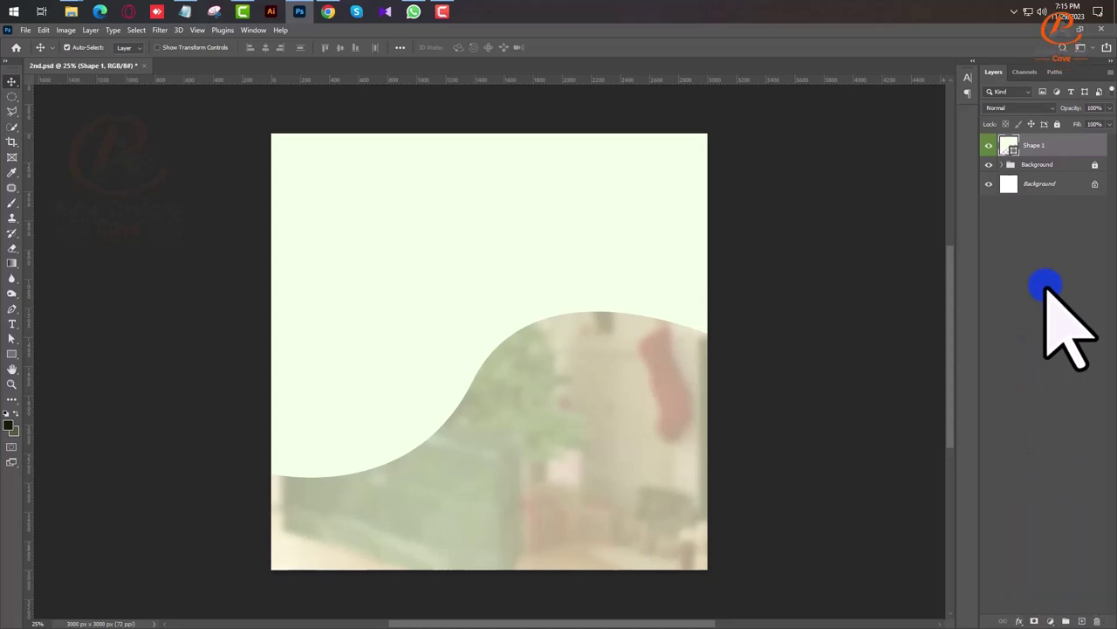
# - Give Shape 1 a drop shadow with an increased size
pyautogui.doubleClick(1070, 153)
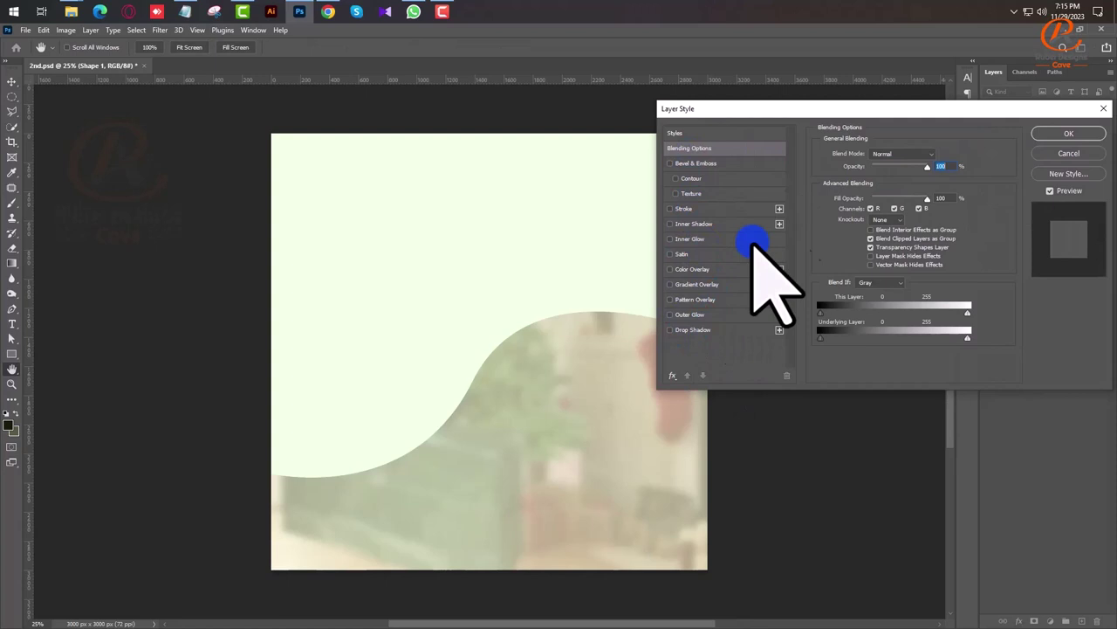
pyautogui.moveTo(798, 110); pyautogui.dragTo(700, 99)
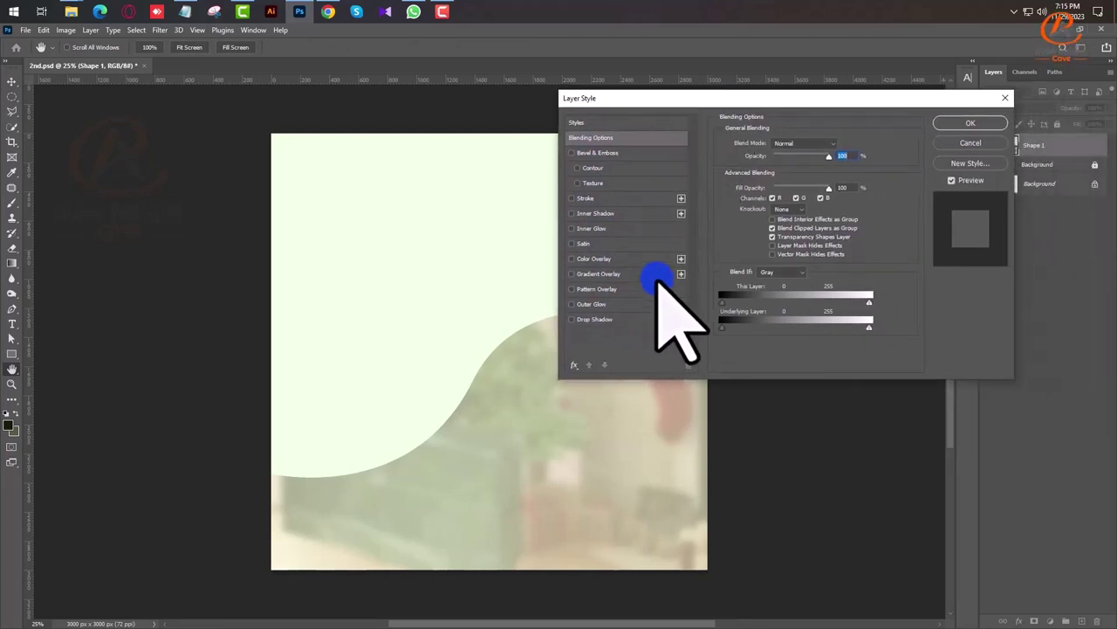
pyautogui.click(585, 319)
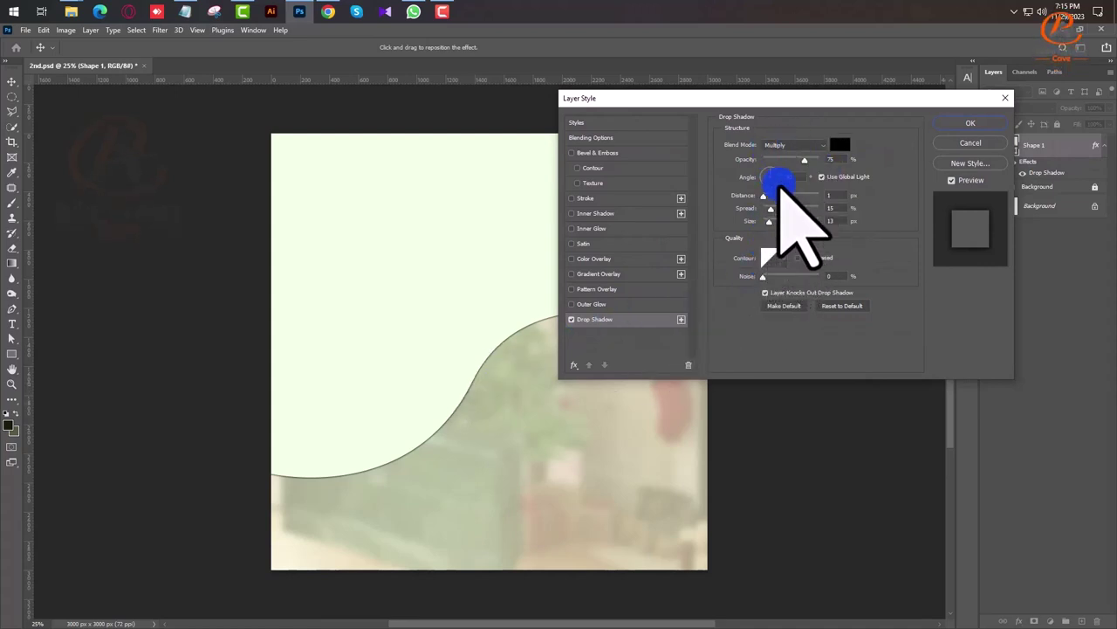
pyautogui.moveTo(770, 222); pyautogui.dragTo(779, 224)
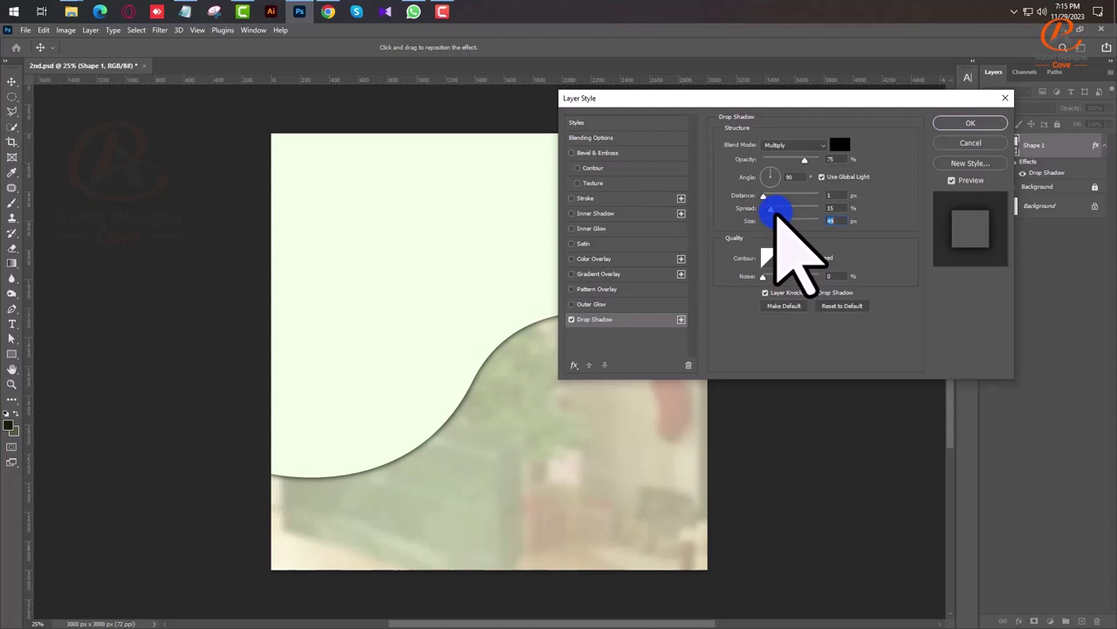
pyautogui.click(836, 207)
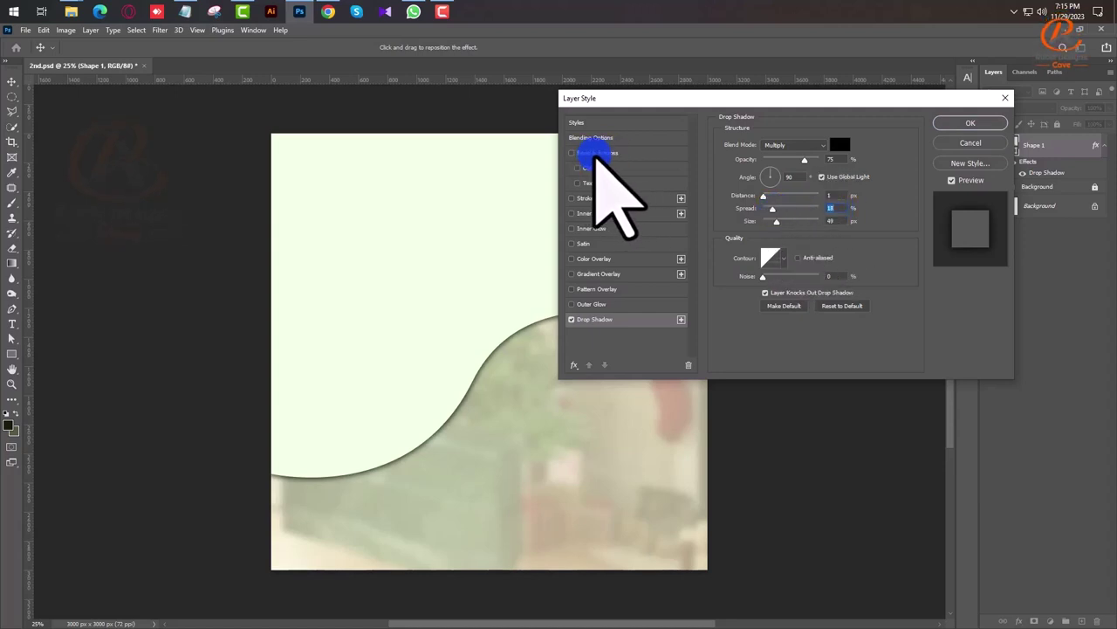
# - Add a bevel and emboss with depth 40, apply the effects, and open layer2.psd
pyautogui.click(584, 153)
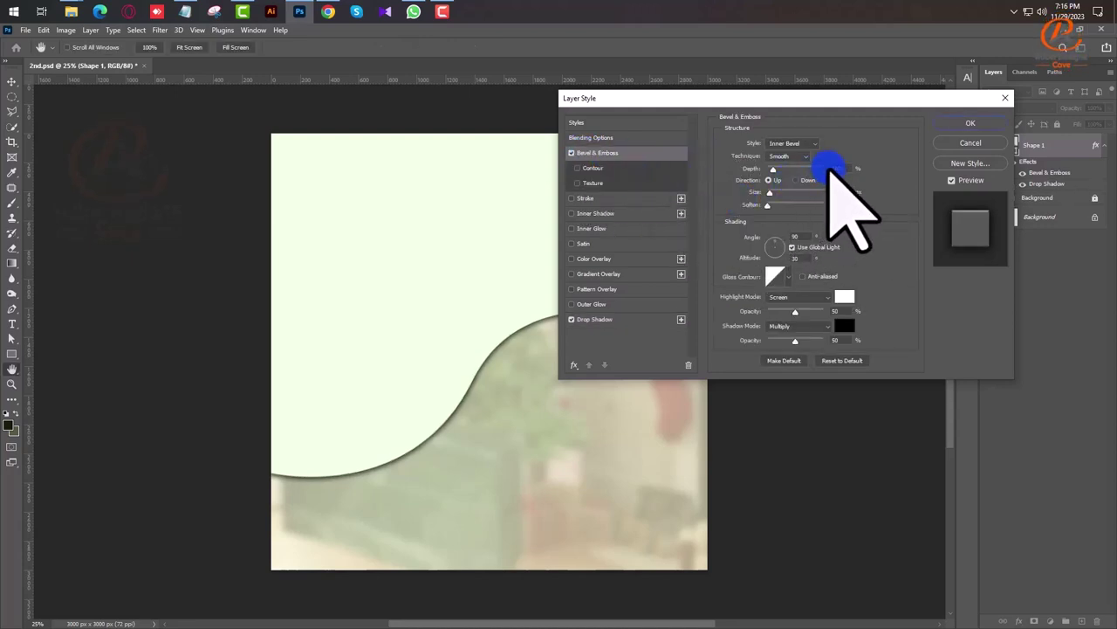
pyautogui.click(840, 167)
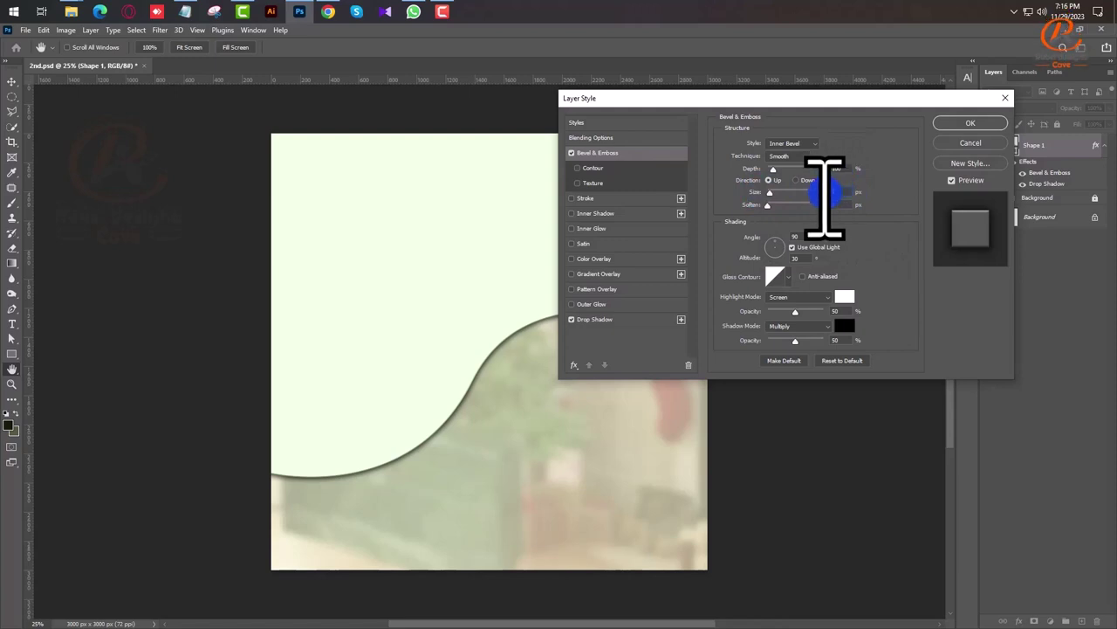
pyautogui.write('40')
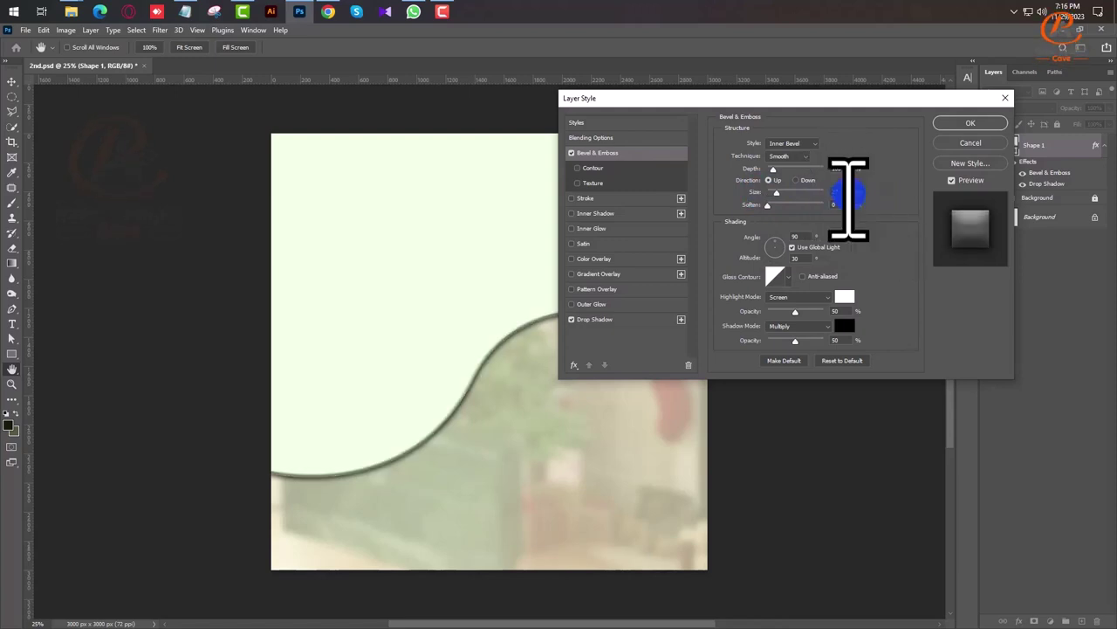
pyautogui.moveTo(816, 100)
pyautogui.mouseDown()
pyautogui.moveTo(905, 101)
pyautogui.moveTo(821, 103)
pyautogui.mouseUp()
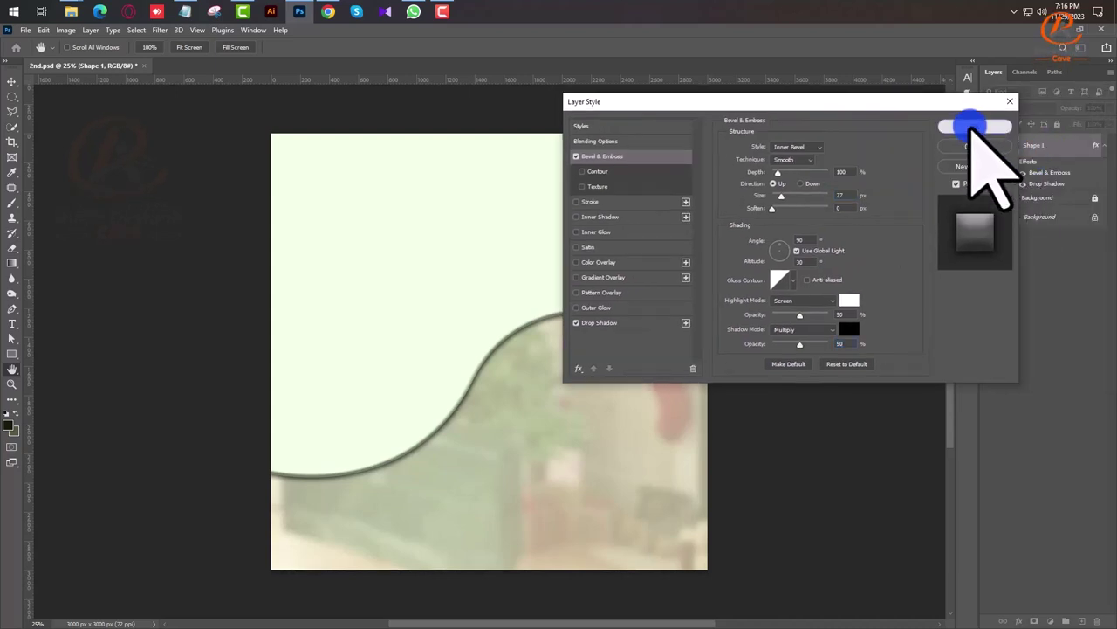
pyautogui.click(973, 128)
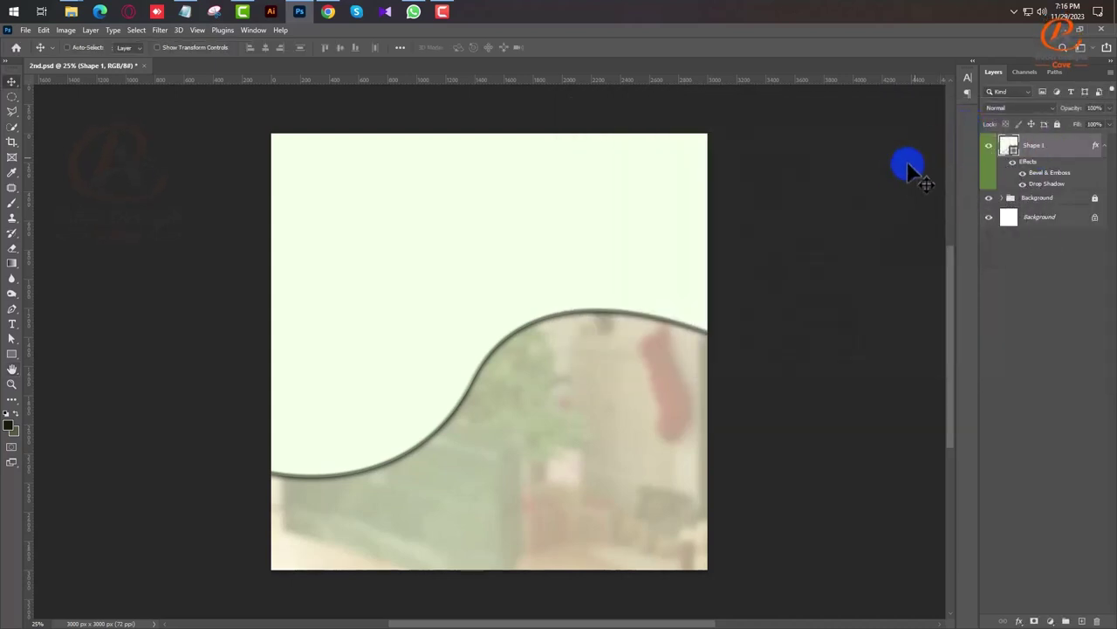
pyautogui.click(174, 69)
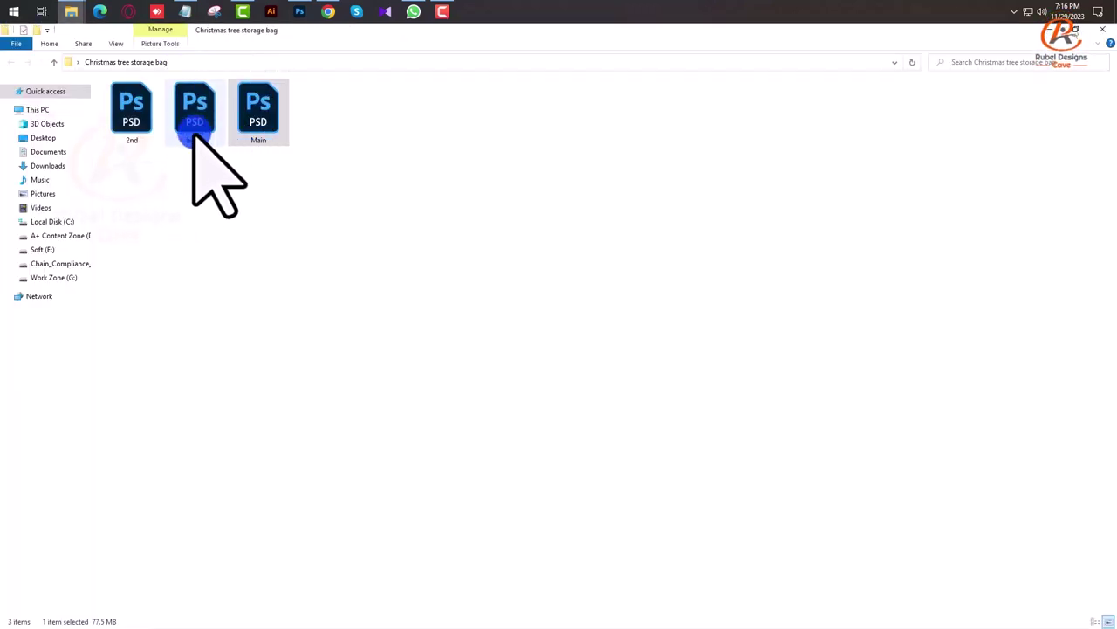
pyautogui.doubleClick(194, 115)
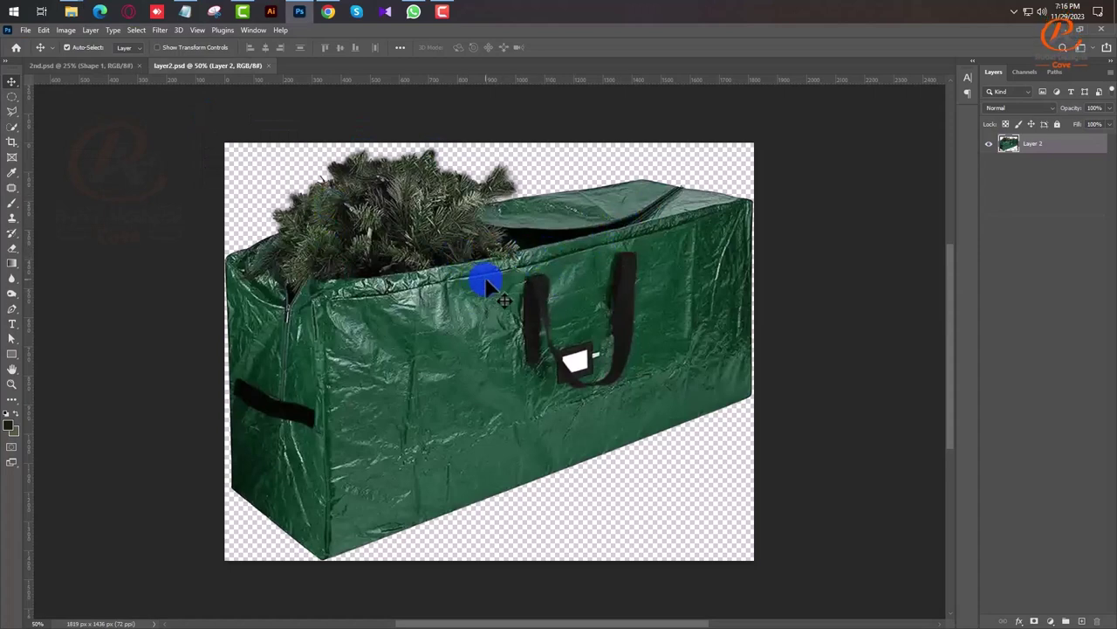
# - Reposition the green bag and place vertical guides at its front and right corners
pyautogui.moveTo(486, 279)
pyautogui.mouseDown()
pyautogui.moveTo(493, 259)
pyautogui.moveTo(409, 273)
pyautogui.moveTo(411, 249)
pyautogui.moveTo(402, 256)
pyautogui.mouseUp()
pyautogui.scroll(3, 403, 256)
pyautogui.moveTo(28, 348); pyautogui.dragTo(207, 347)
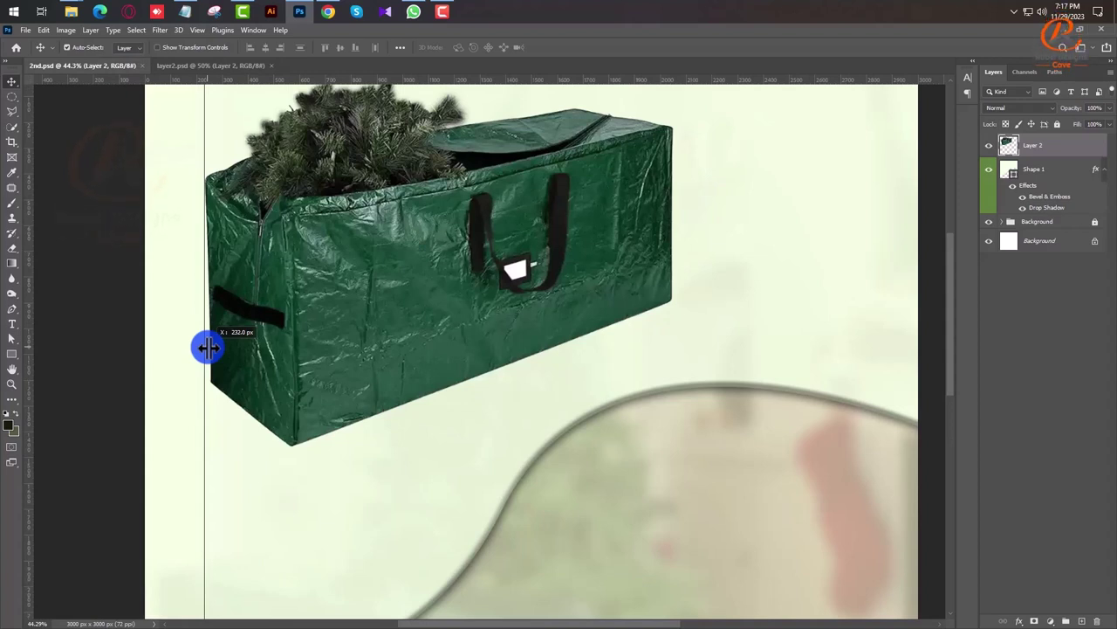
pyautogui.moveTo(208, 348)
pyautogui.mouseDown()
pyautogui.moveTo(154, 346)
pyautogui.moveTo(293, 345)
pyautogui.mouseUp()
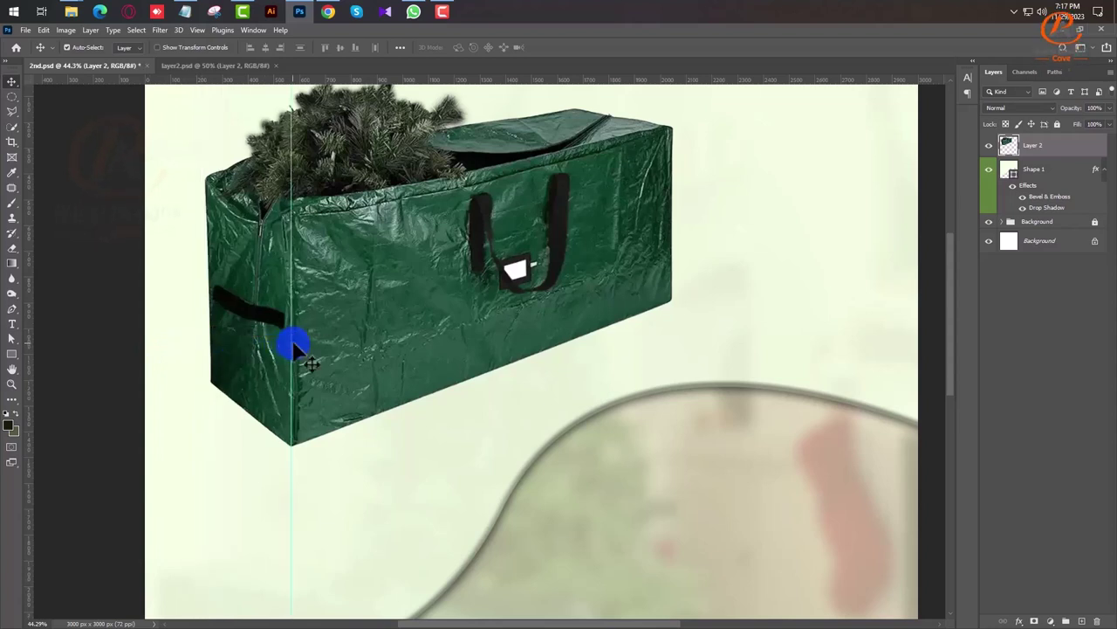
pyautogui.moveTo(27, 323); pyautogui.dragTo(673, 312)
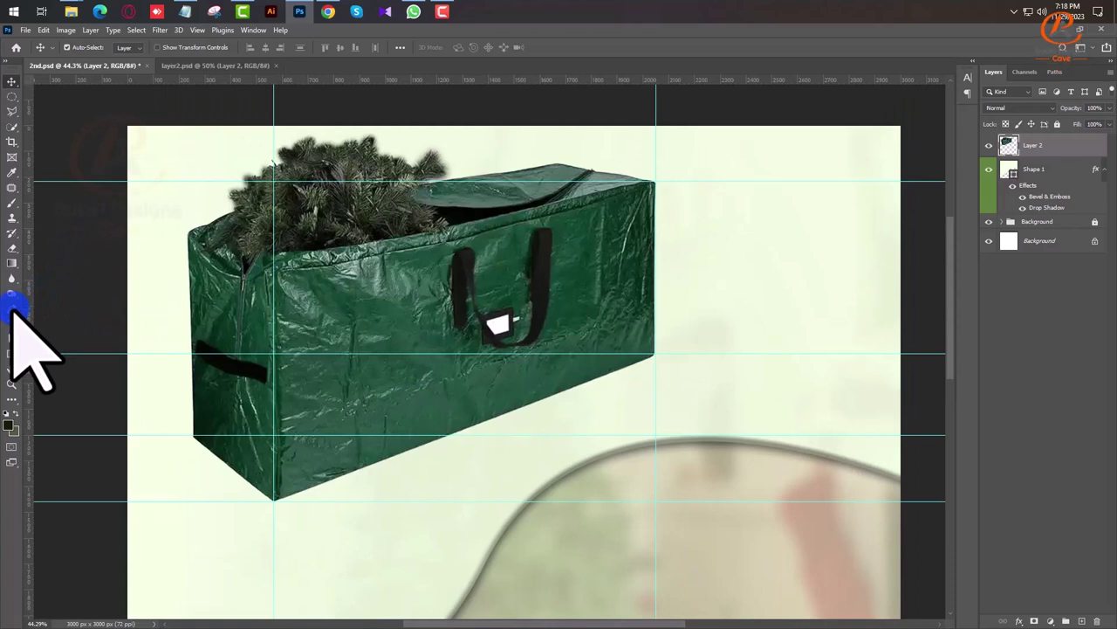
# - Set the Pen tool to shape mode with no fill and a black 10 px stroke
pyautogui.click(12, 309)
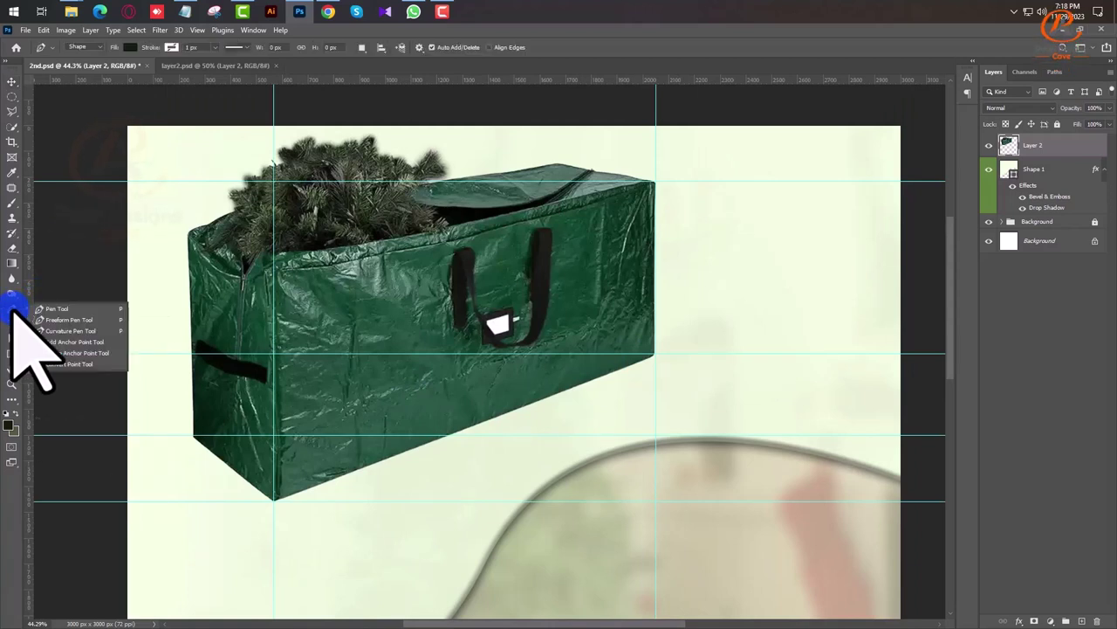
pyautogui.click(129, 47)
pyautogui.click(88, 68)
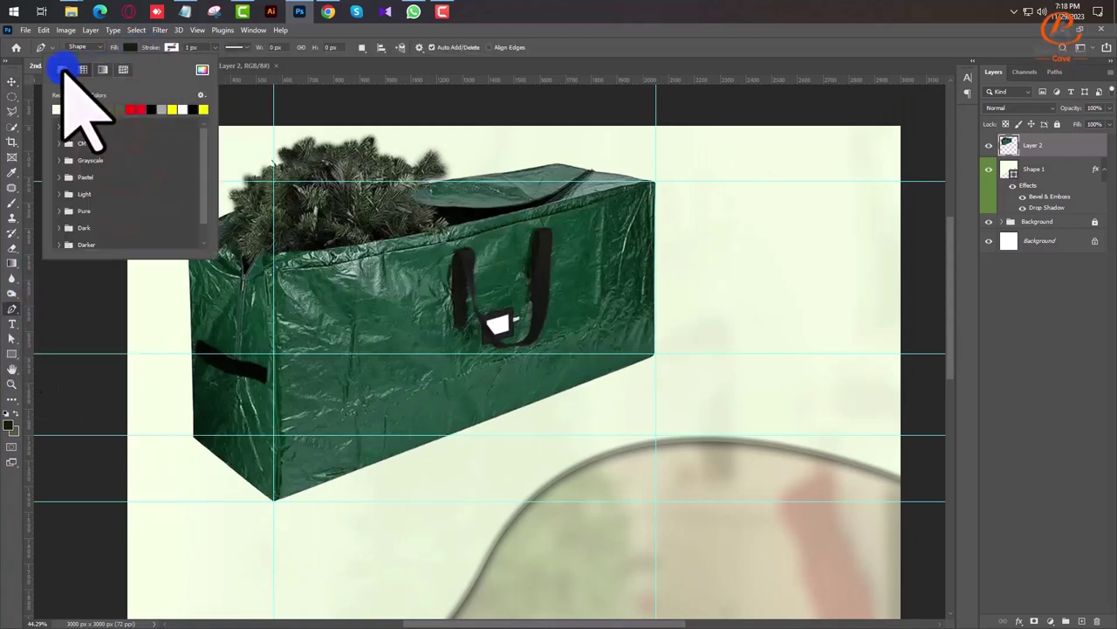
pyautogui.click(171, 47)
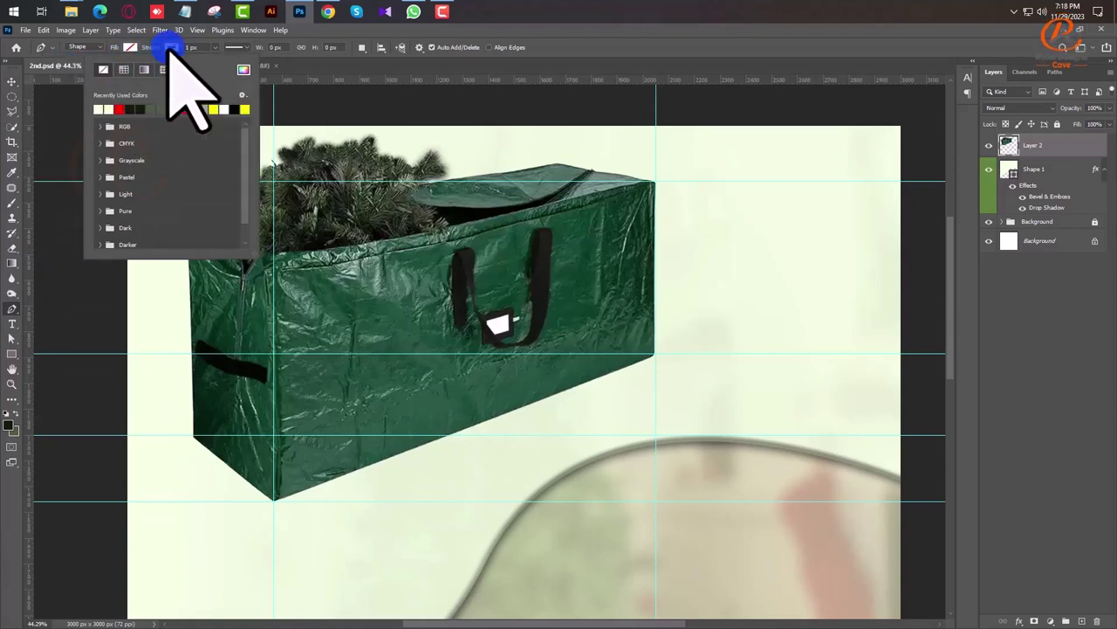
pyautogui.click(194, 108)
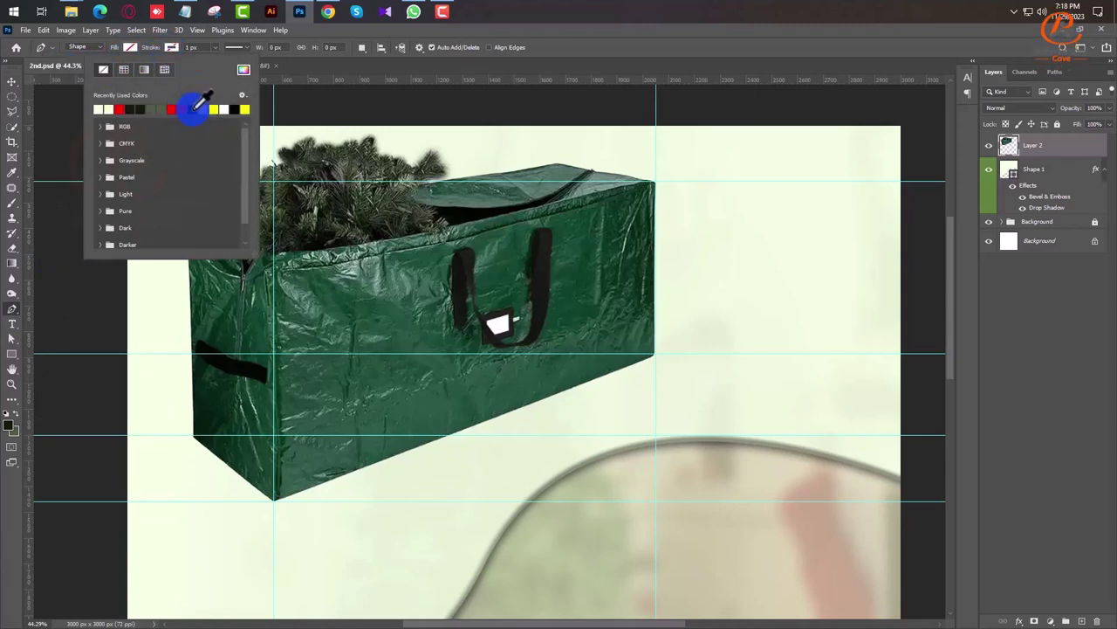
pyautogui.click(183, 49)
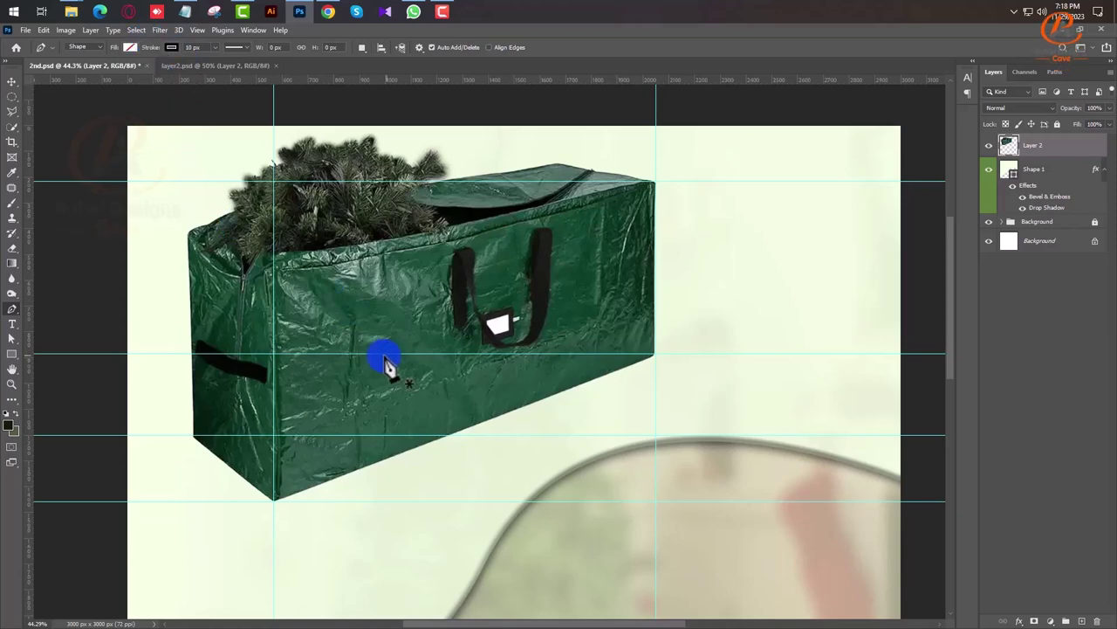
# - Draw a black line along the bag's bottom edge, from its bottom corner to bottom right
pyautogui.scroll(2, 371, 371)
pyautogui.moveTo(412, 449); pyautogui.dragTo(351, 332)
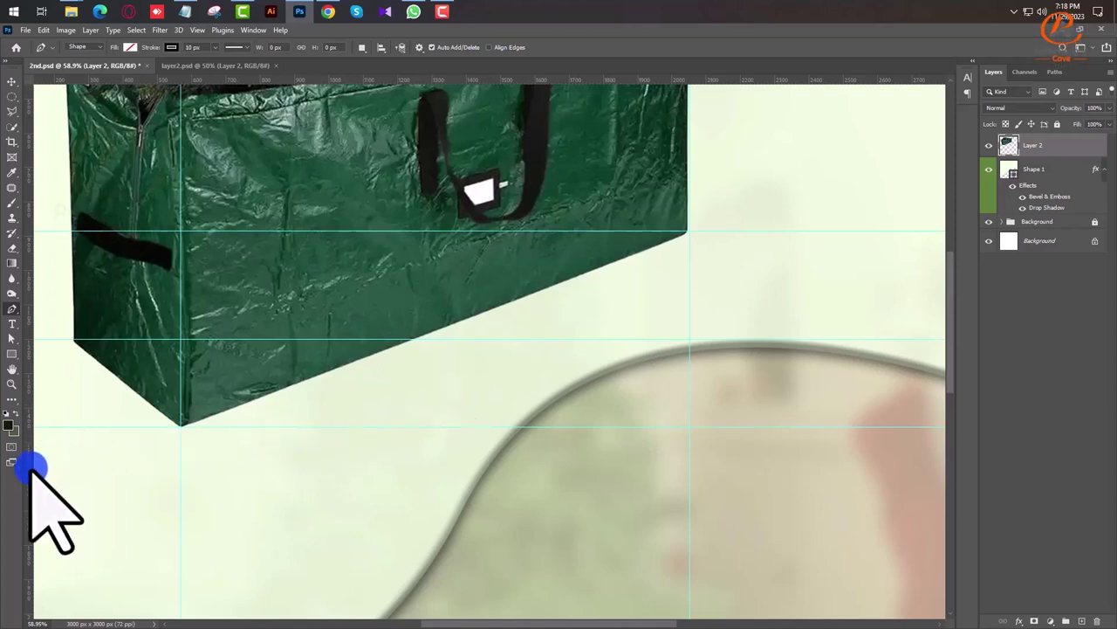
pyautogui.click(204, 439)
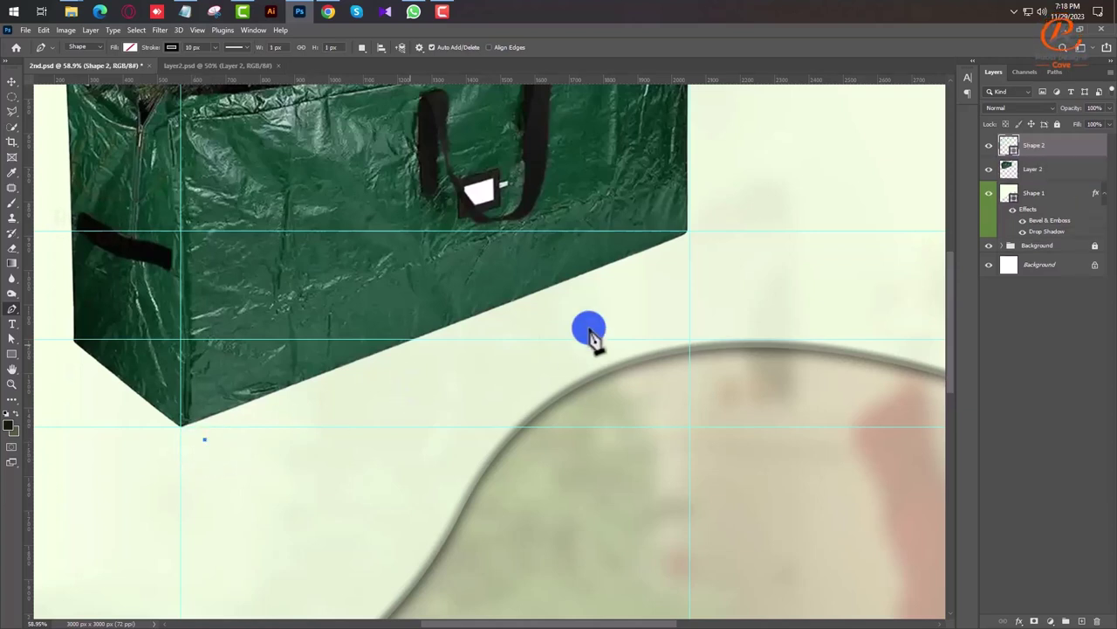
pyautogui.click(689, 254)
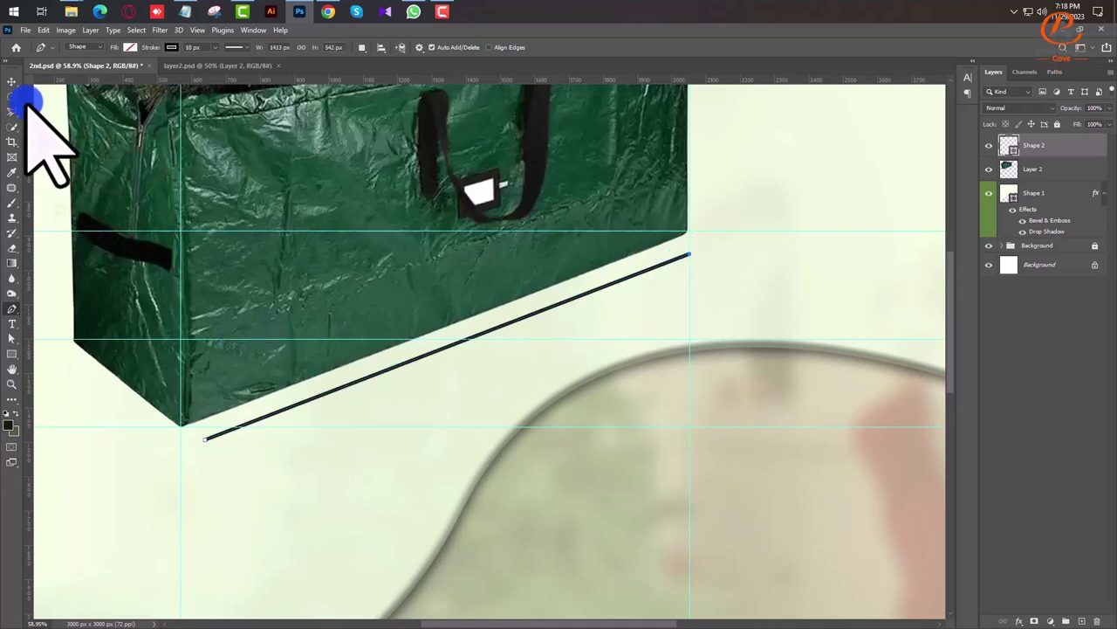
pyautogui.click(1045, 172)
pyautogui.moveTo(244, 373); pyautogui.dragTo(524, 429)
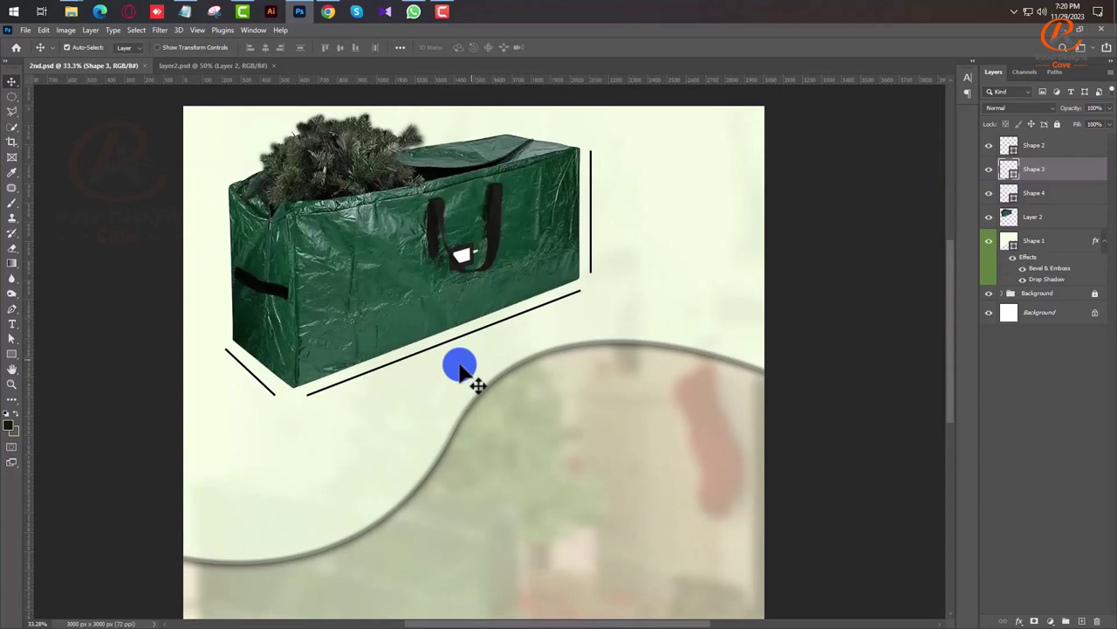
# - Create a solid black triangle with the Triangle tool and move it toward the bag
pyautogui.click(13, 354)
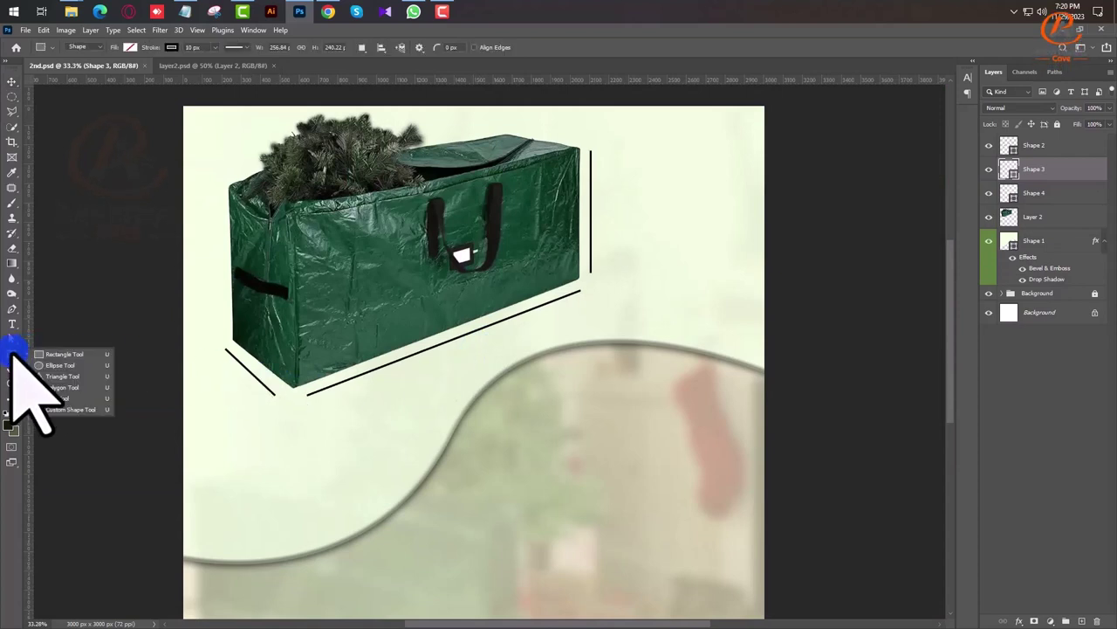
pyautogui.click(42, 375)
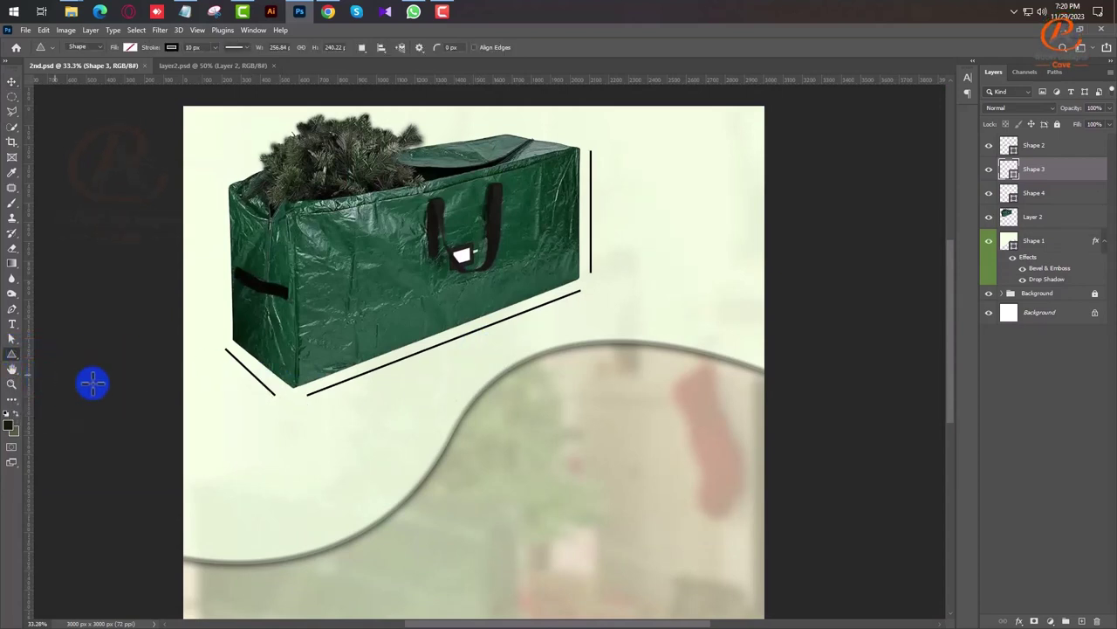
pyautogui.click(324, 445)
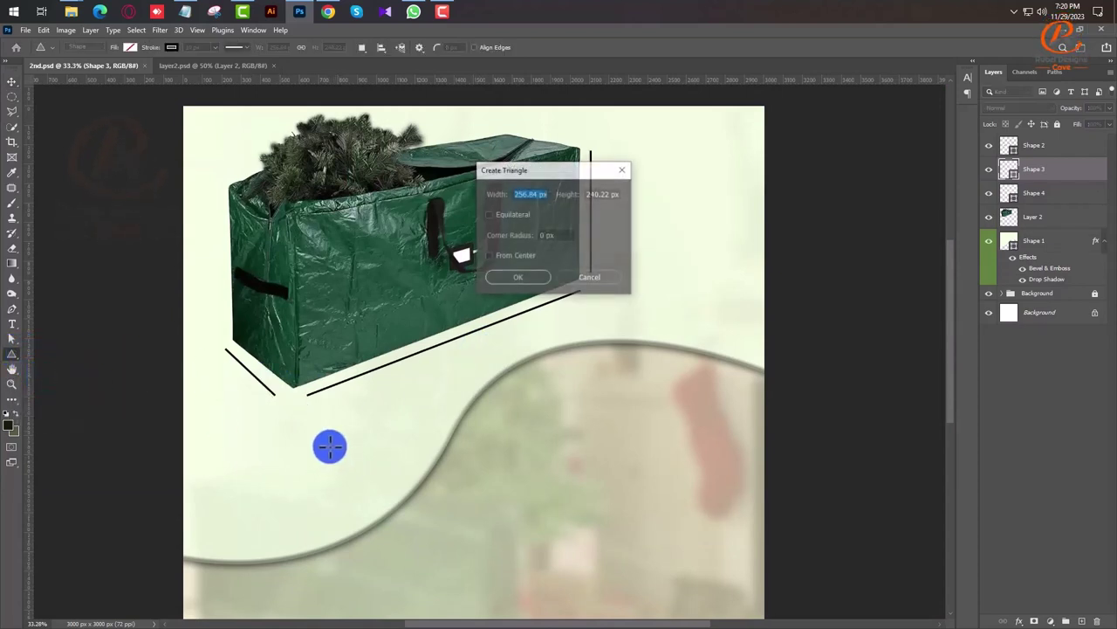
pyautogui.click(515, 277)
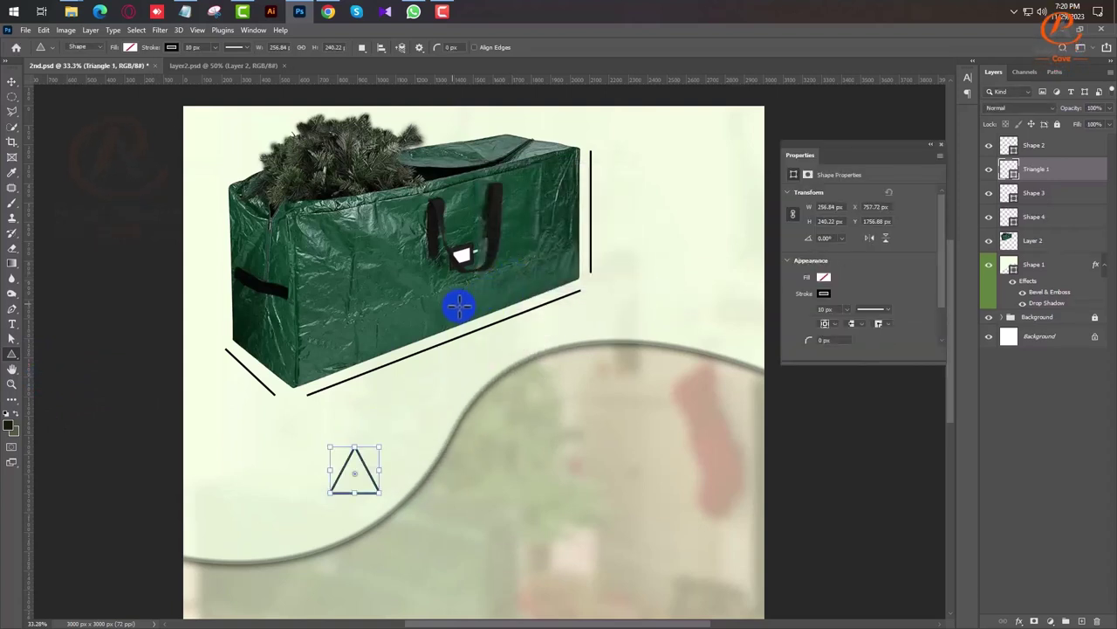
pyautogui.click(821, 279)
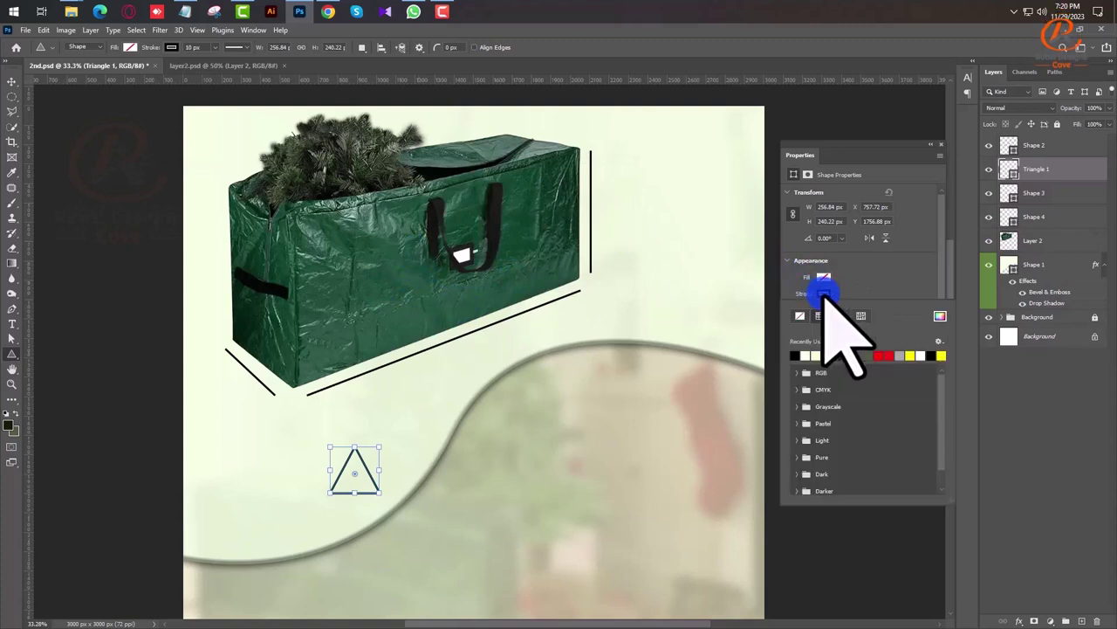
pyautogui.click(823, 278)
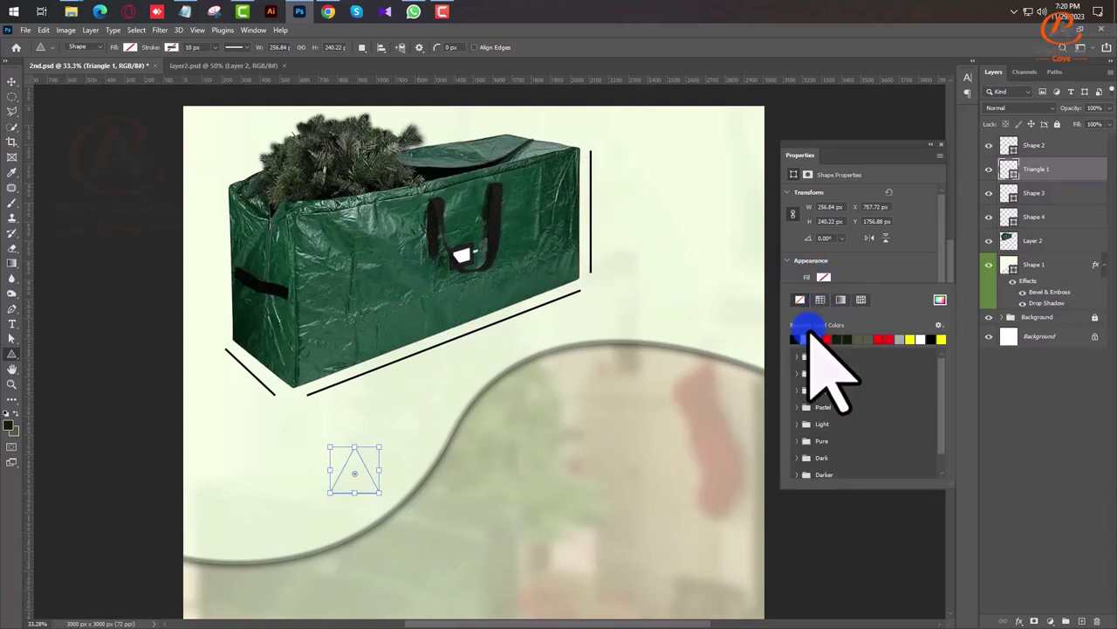
pyautogui.click(13, 81)
pyautogui.moveTo(351, 454)
pyautogui.mouseDown()
pyautogui.moveTo(349, 432)
pyautogui.moveTo(355, 442)
pyautogui.mouseUp()
# - Scale the triangle down and move it near the bottom line
pyautogui.hotkey('ctrl', 't')
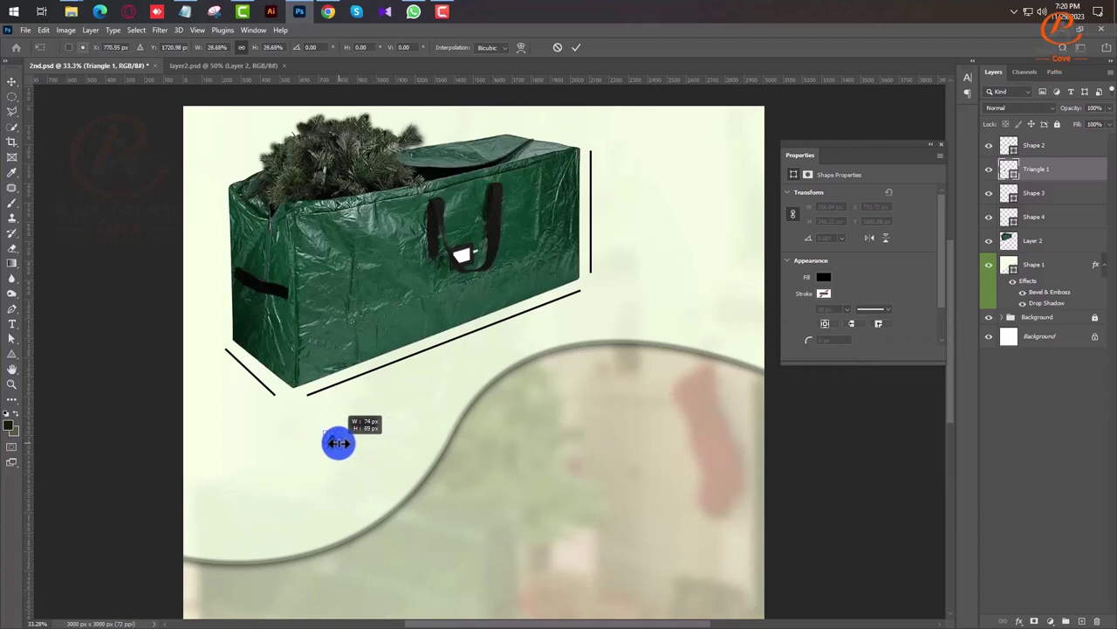
pyautogui.press('Return')
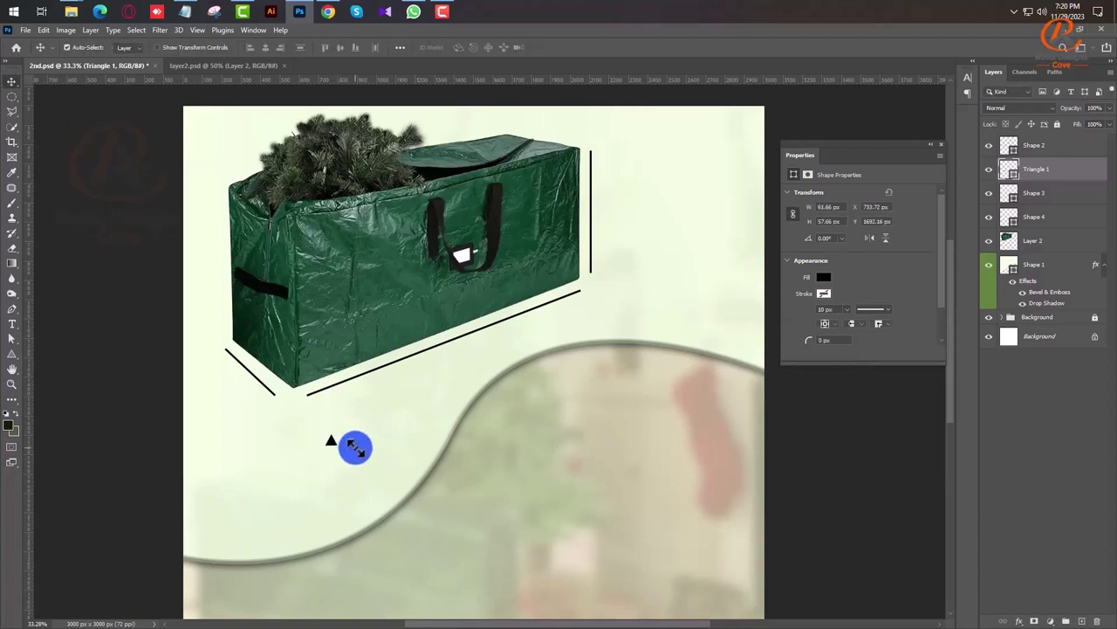
pyautogui.moveTo(337, 450); pyautogui.dragTo(328, 419)
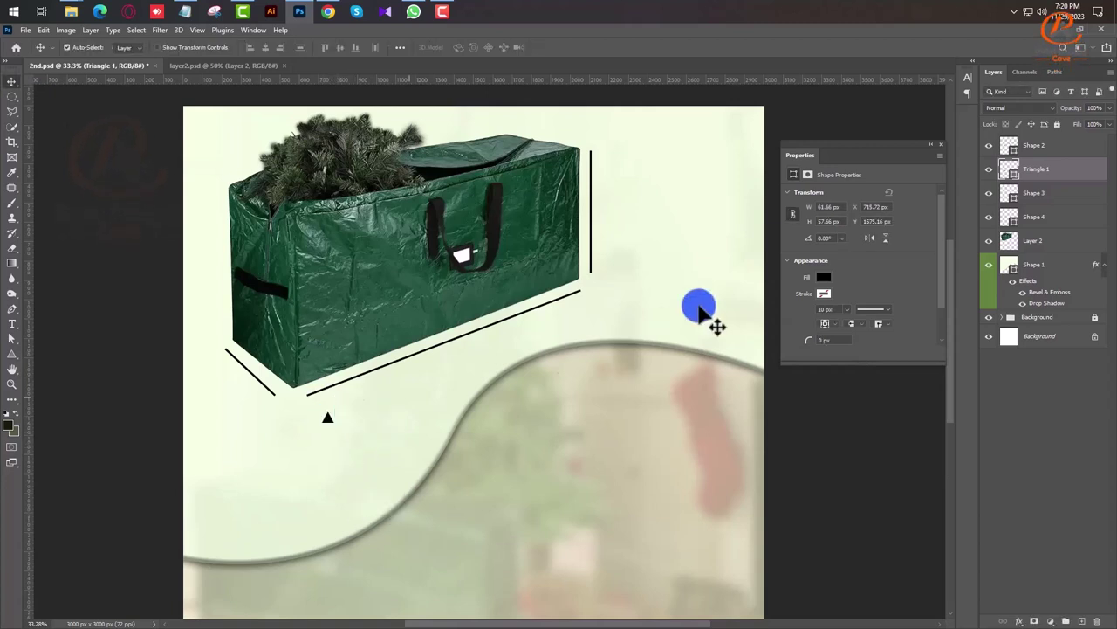
pyautogui.click(941, 144)
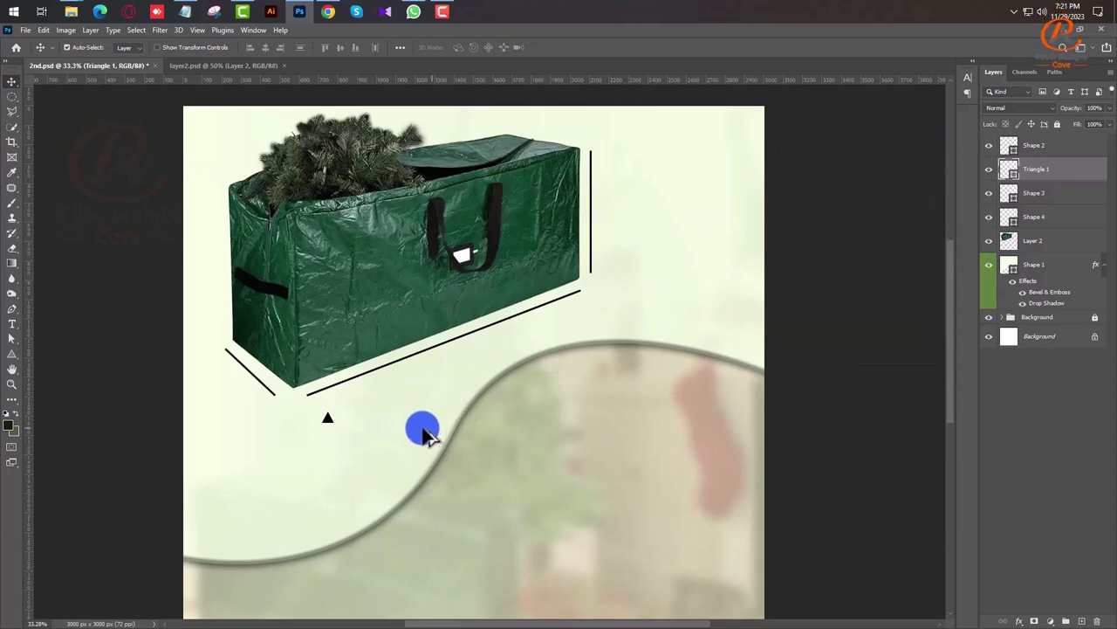
pyautogui.scroll(3, 425, 432)
pyautogui.moveTo(375, 381); pyautogui.dragTo(563, 420)
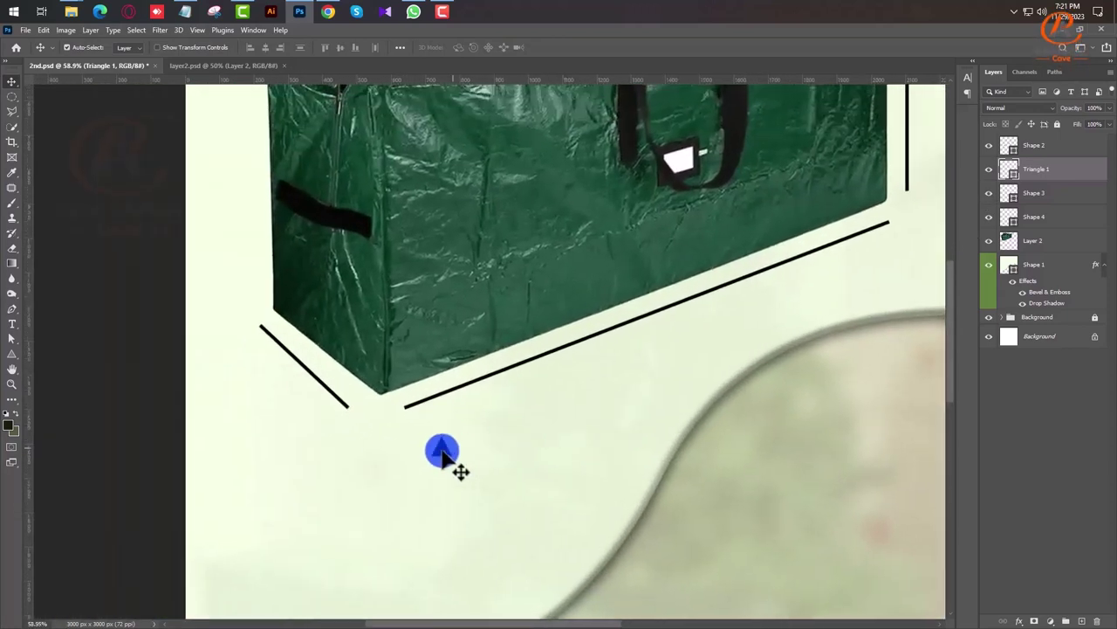
# - Shrink the triangle further, rotate it along the line, and place it as the arrowhead
pyautogui.hotkey('ctrl', 't')
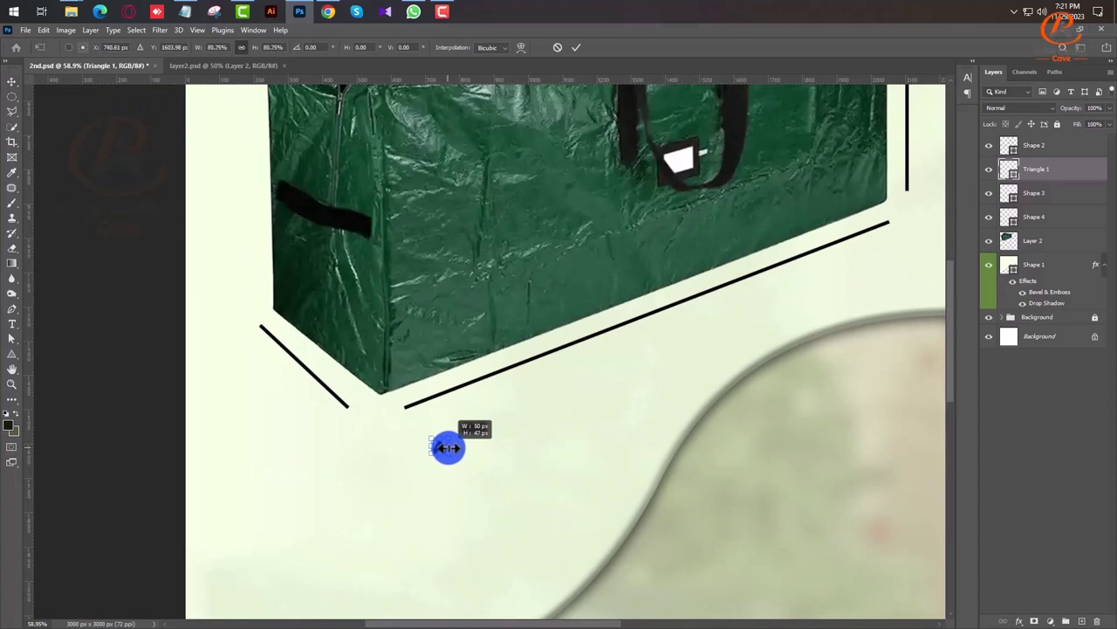
pyautogui.press('Return')
pyautogui.moveTo(442, 448); pyautogui.dragTo(458, 439)
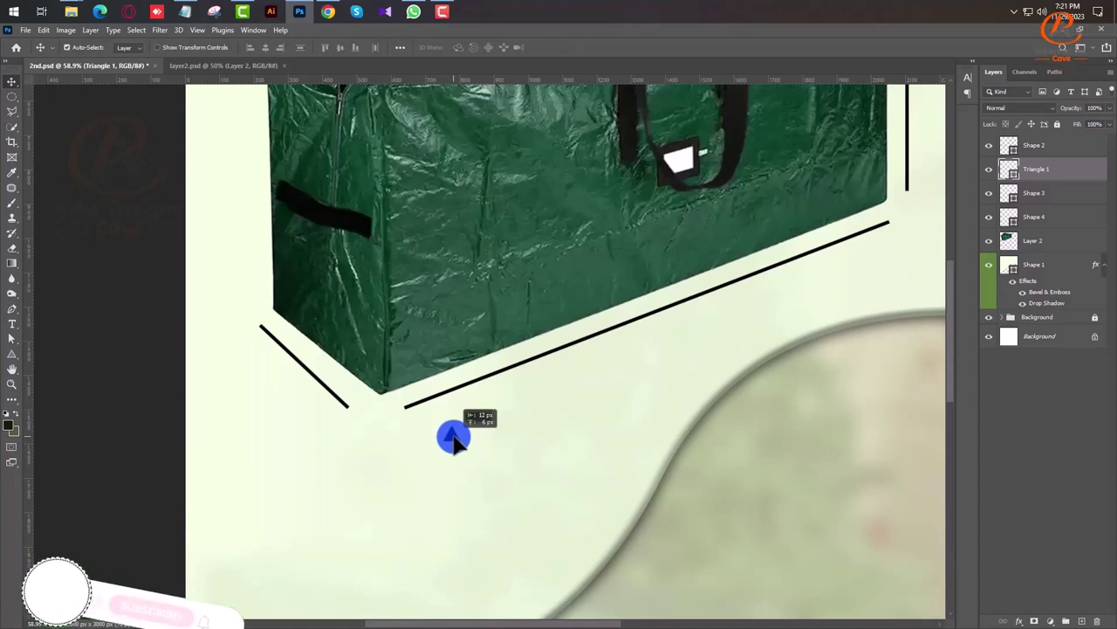
pyautogui.hotkey('ctrl', 't')
pyautogui.moveTo(459, 449); pyautogui.dragTo(469, 417)
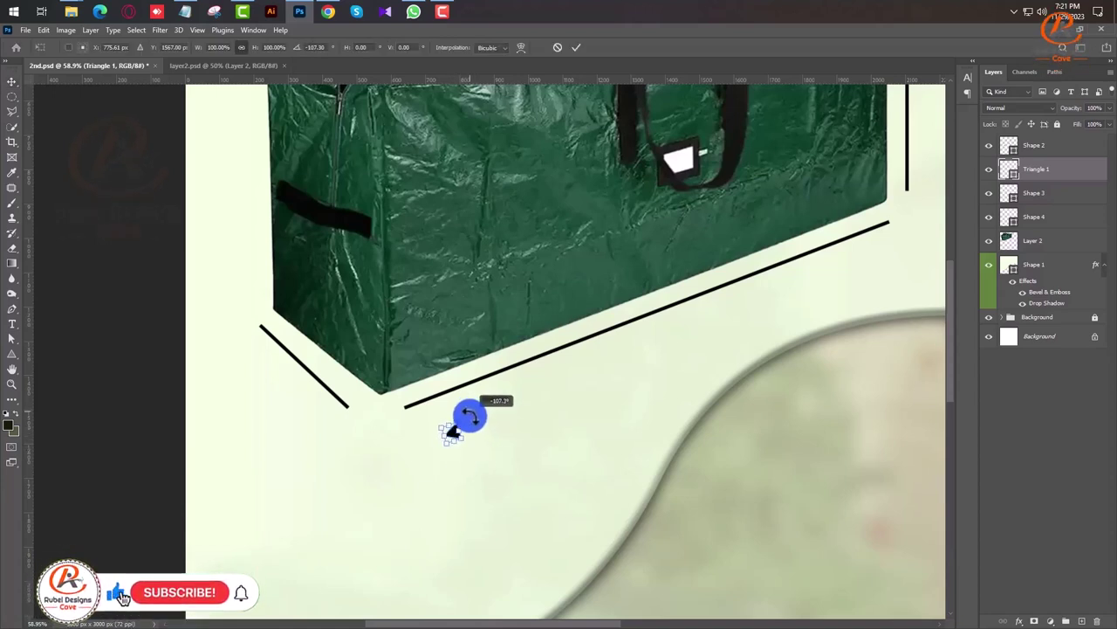
pyautogui.press('Return')
pyautogui.moveTo(474, 453); pyautogui.dragTo(407, 411)
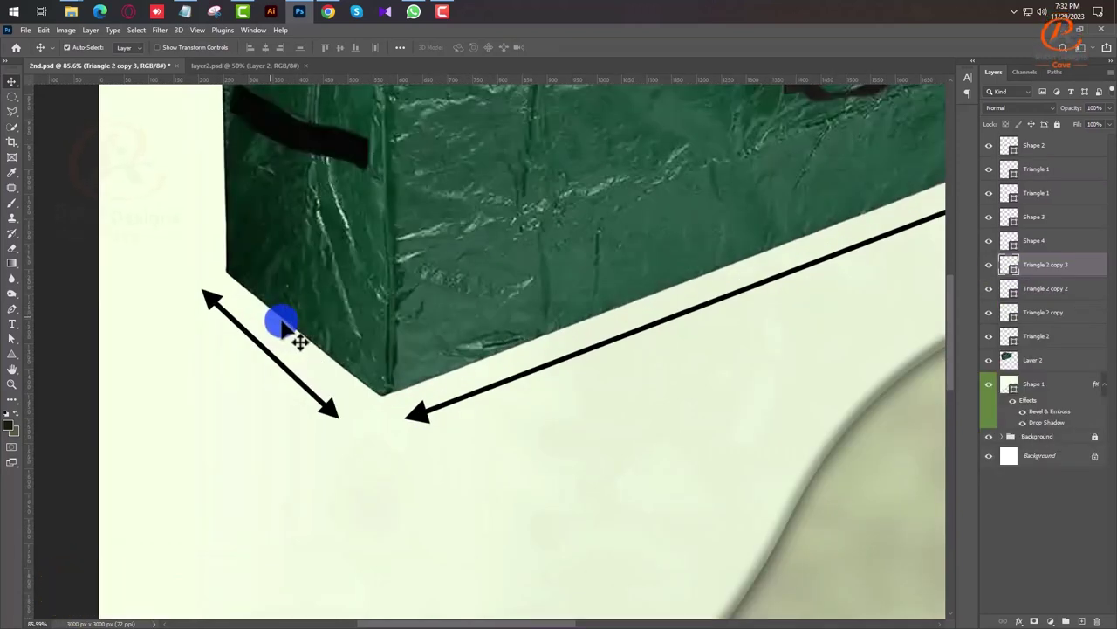
pyautogui.scroll(-6, 394, 350)
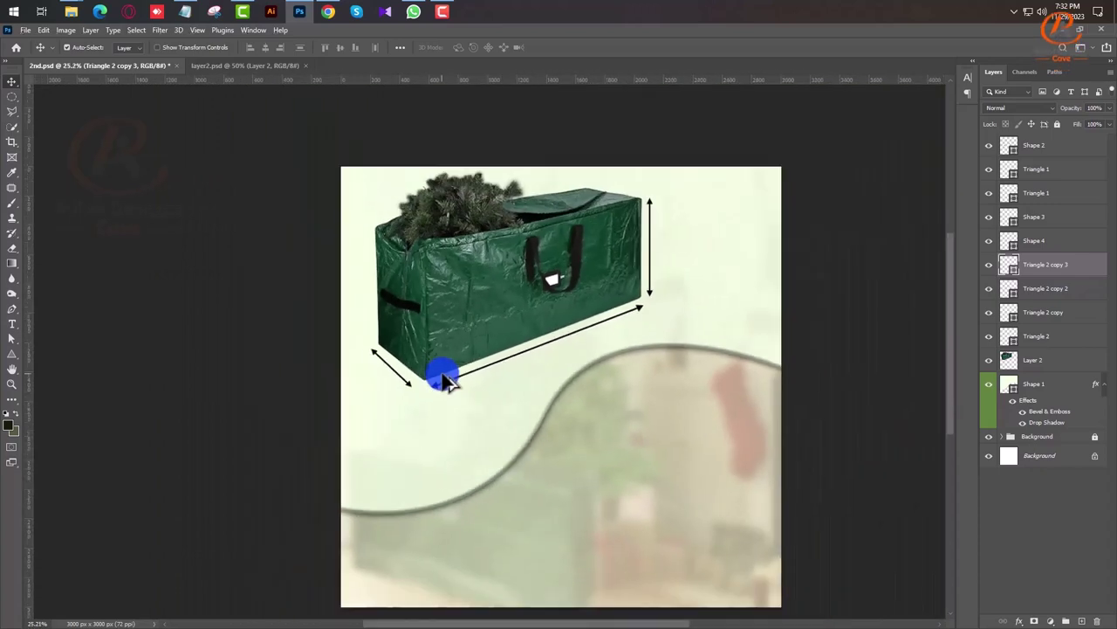
# - Commit the 47.24" (120 cm) label and place it on the length arrow below the bag
pyautogui.moveTo(552, 321); pyautogui.dragTo(437, 364)
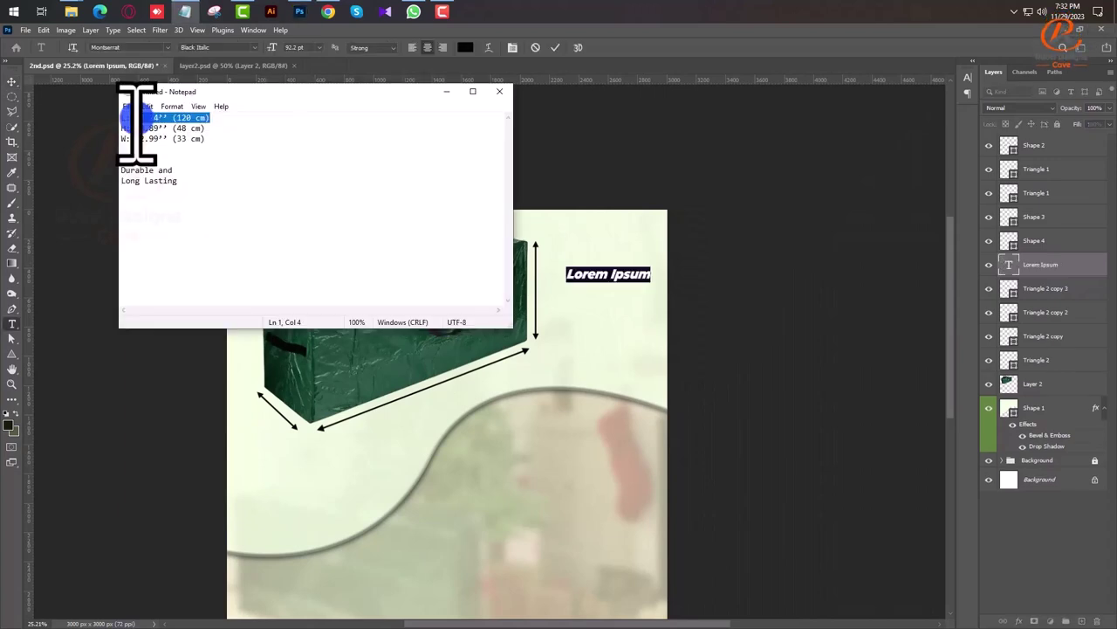
pyautogui.click(1002, 260)
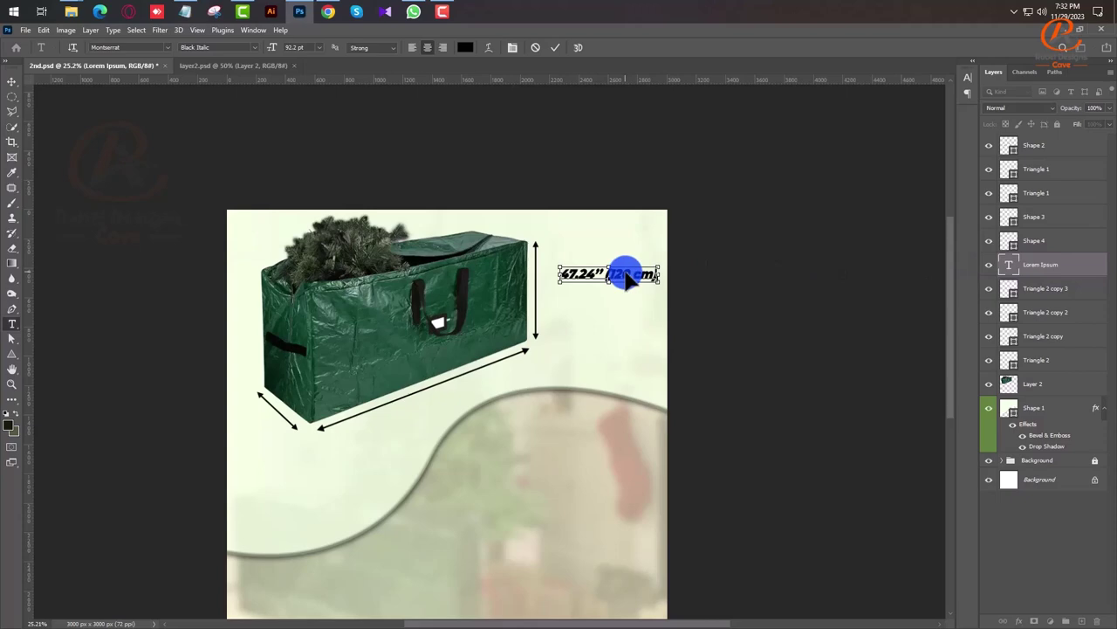
pyautogui.click(1008, 264)
pyautogui.doubleClick(1013, 266)
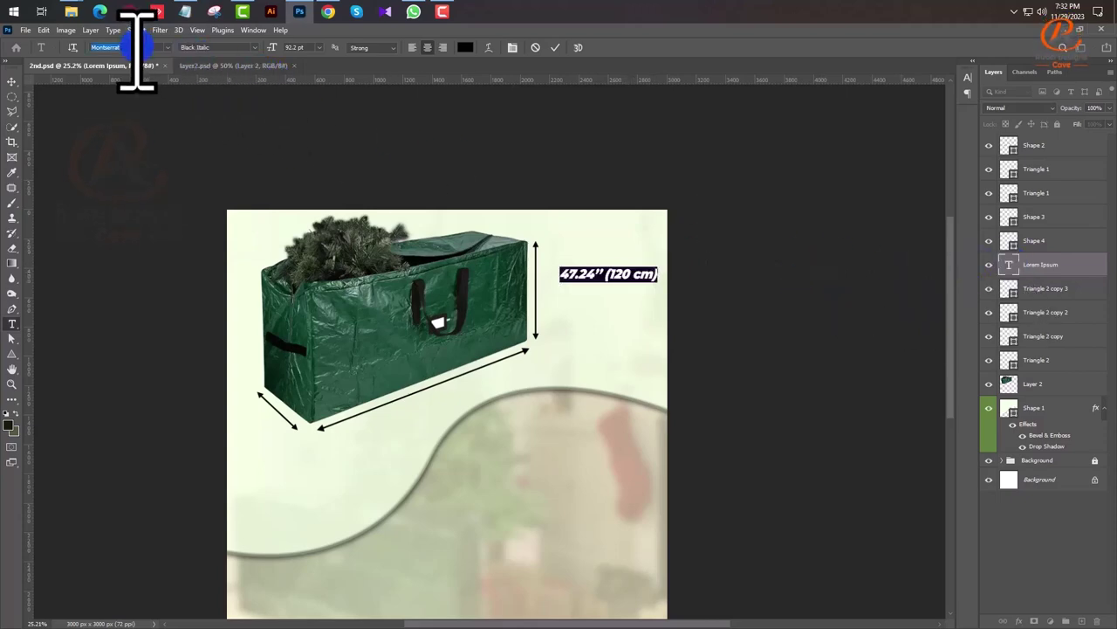
pyautogui.write('robo')
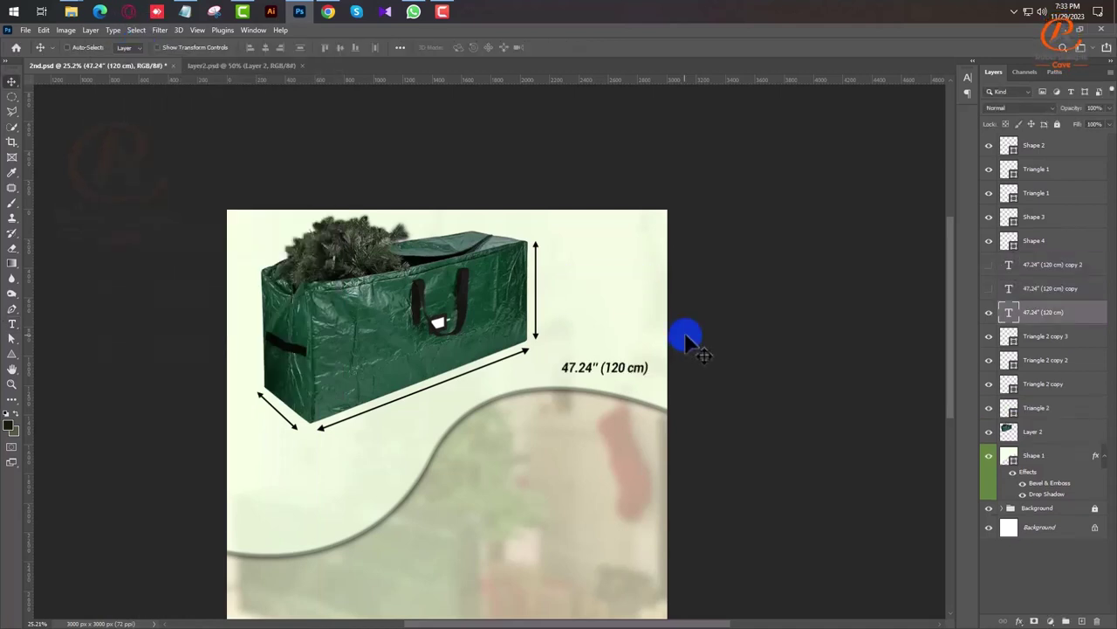
pyautogui.hotkey('ctrl', 't')
pyautogui.moveTo(628, 367)
pyautogui.mouseDown()
pyautogui.moveTo(451, 415)
pyautogui.moveTo(478, 398)
pyautogui.mouseUp()
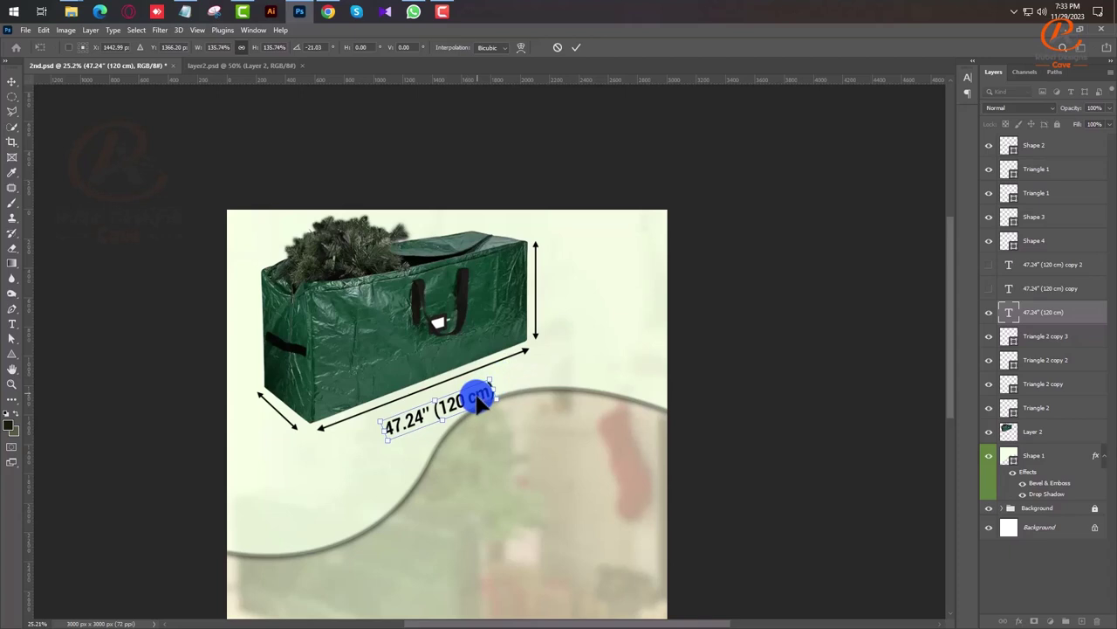
pyautogui.moveTo(479, 402); pyautogui.dragTo(475, 391)
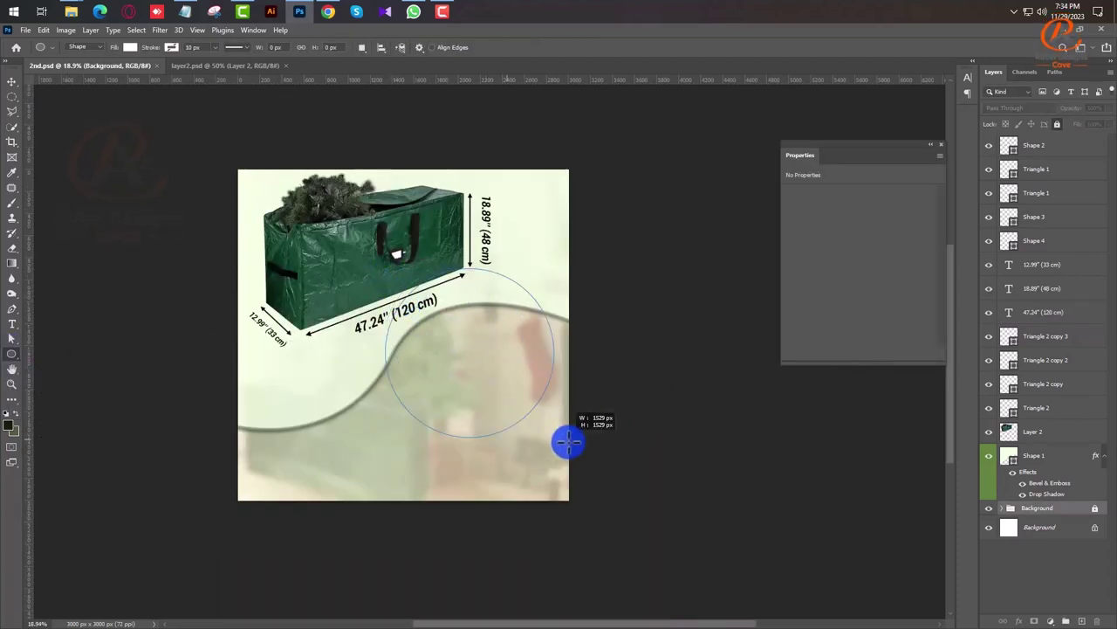
# - Draw a white circle over the lower right of the canvas
pyautogui.moveTo(404, 290); pyautogui.dragTo(620, 479)
pyautogui.press('v')
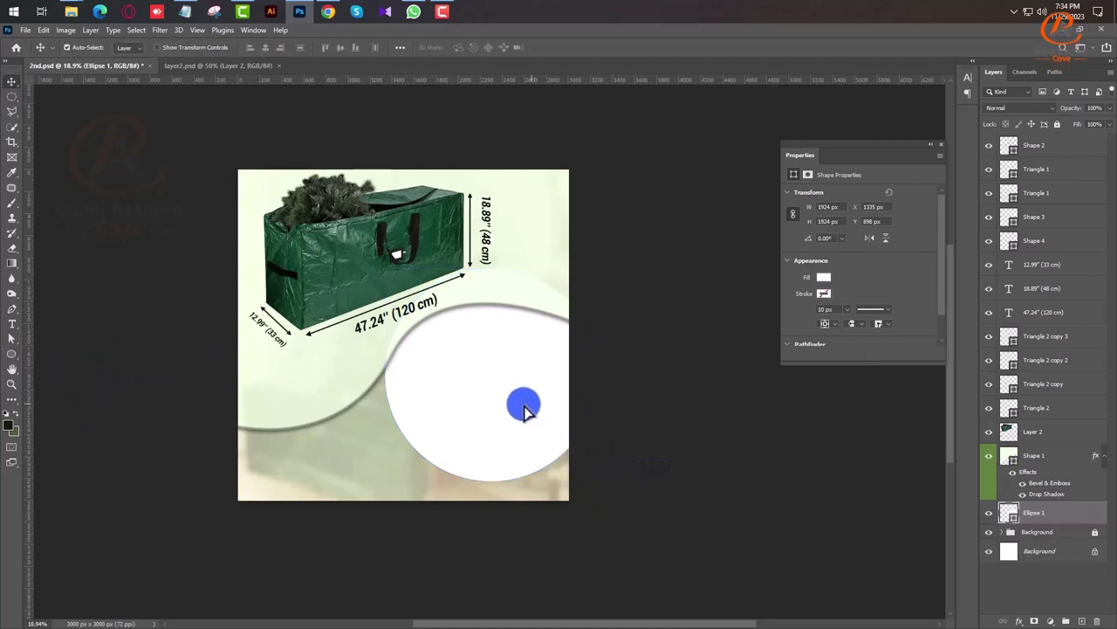
pyautogui.moveTo(535, 407); pyautogui.dragTo(506, 413)
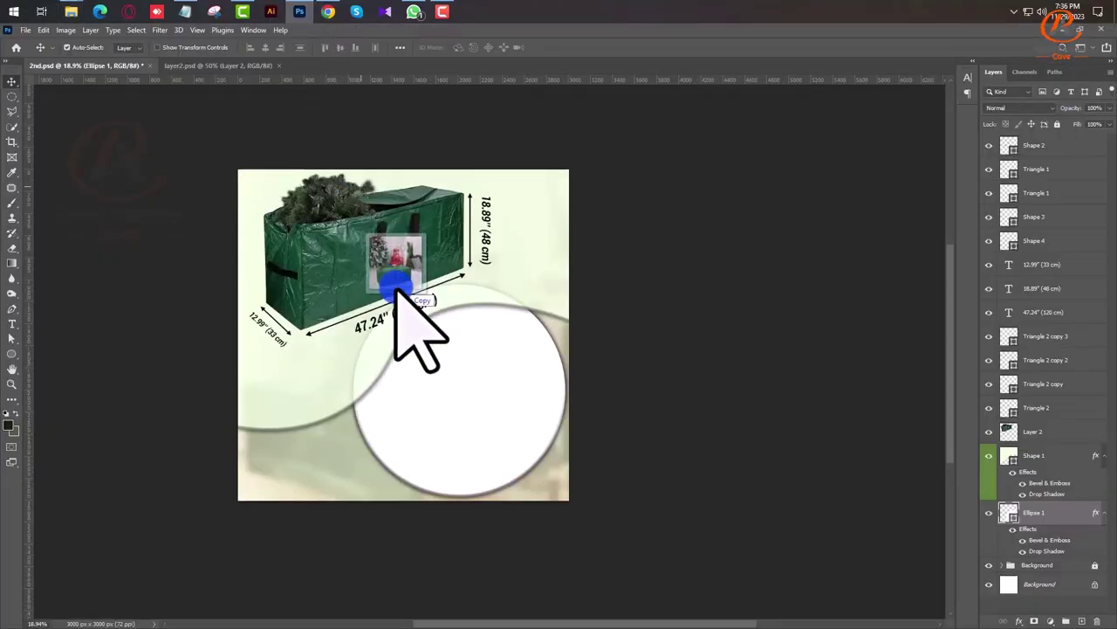
# - Place the lifestyle photo at about 122% and clip it inside the white circle
pyautogui.moveTo(297, 13)
pyautogui.mouseDown()
pyautogui.moveTo(423, 358)
pyautogui.moveTo(502, 448)
pyautogui.mouseUp()
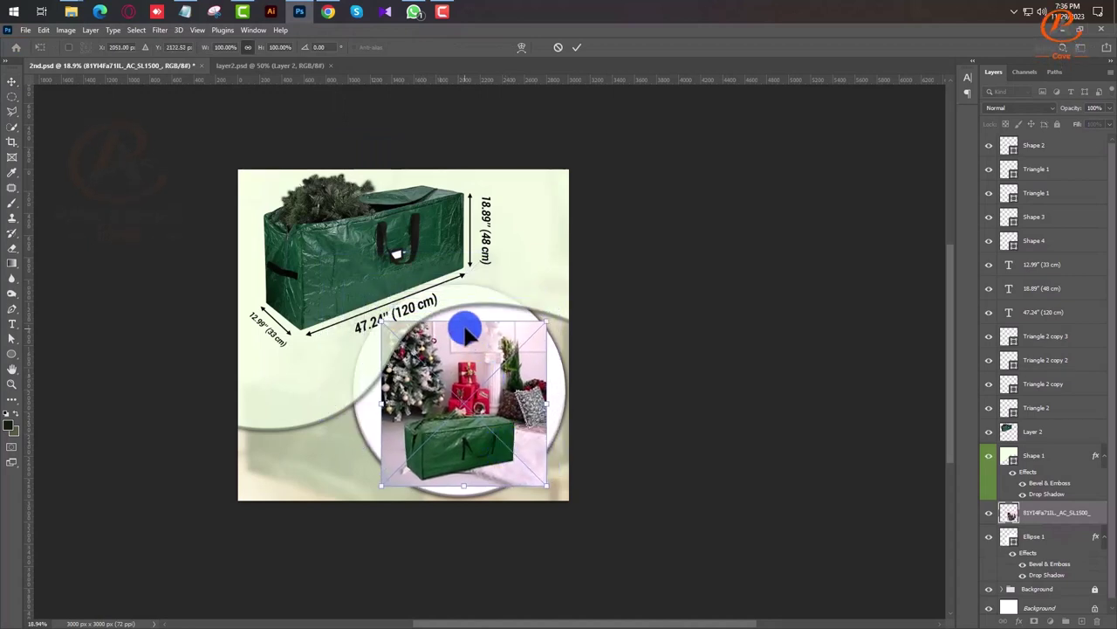
pyautogui.moveTo(464, 326); pyautogui.dragTo(464, 289)
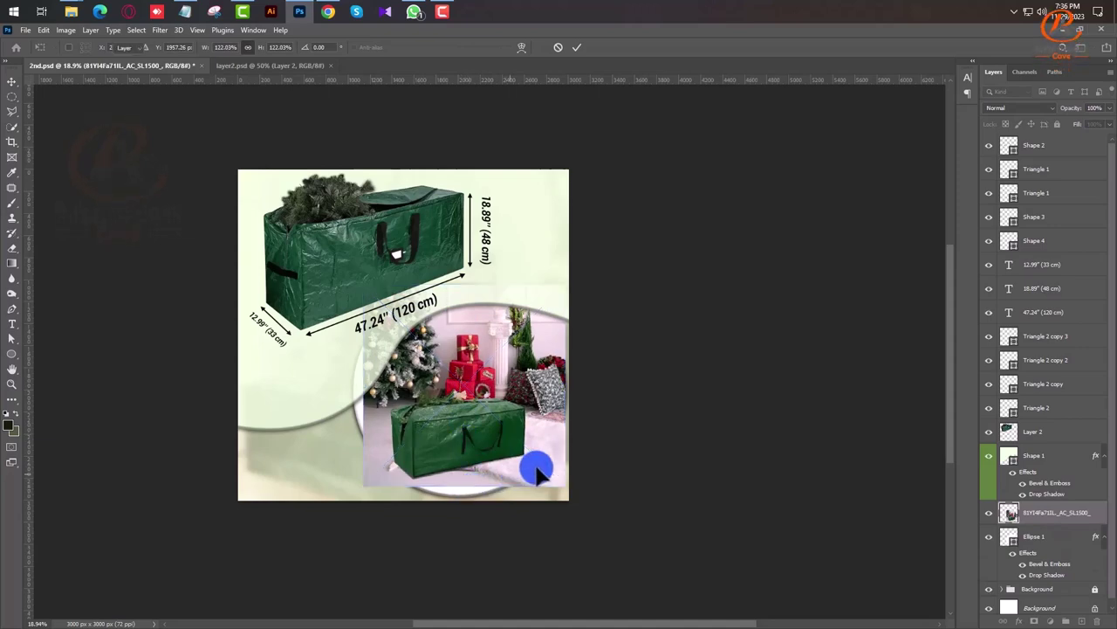
pyautogui.press('Return')
pyautogui.rightClick(1067, 516)
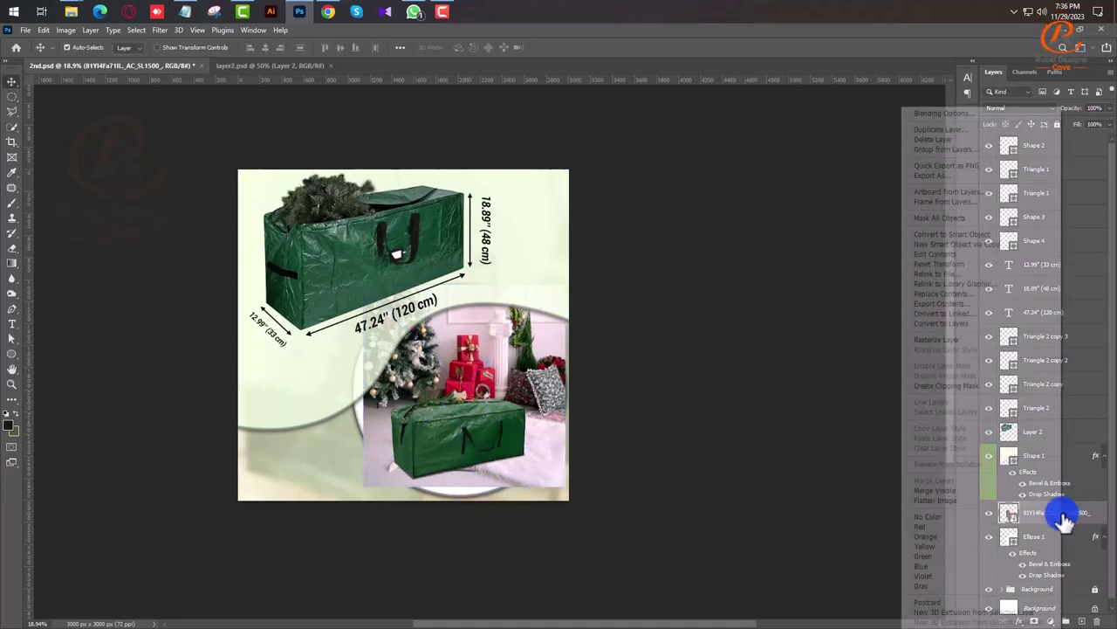
pyautogui.click(969, 386)
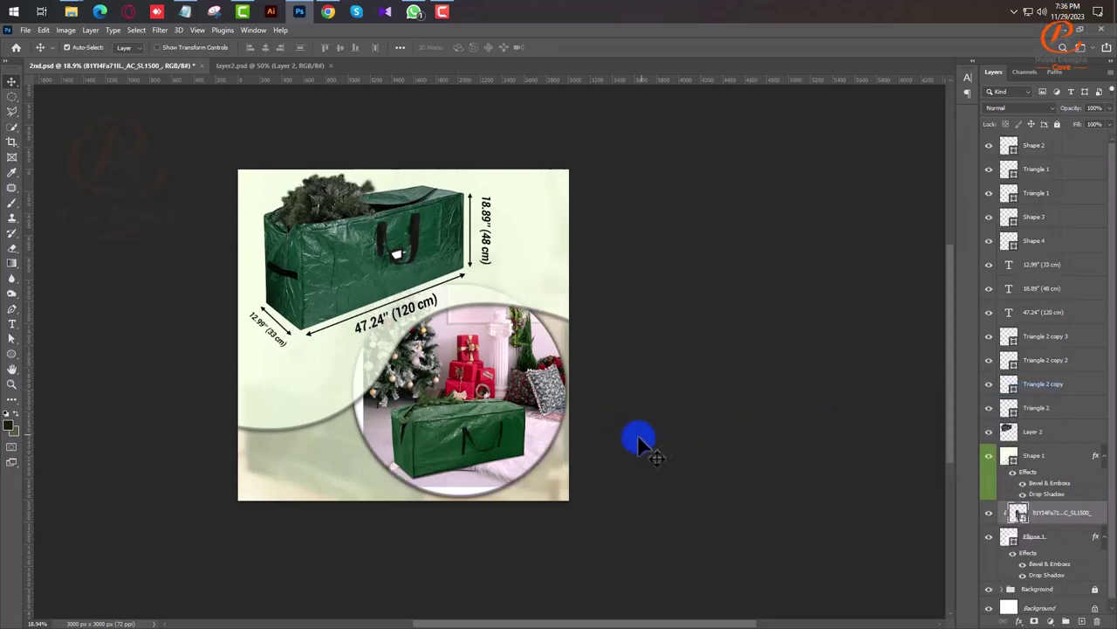
pyautogui.scroll(2, 589, 461)
pyautogui.scroll(1, 589, 461)
pyautogui.scroll(1, 589, 461)
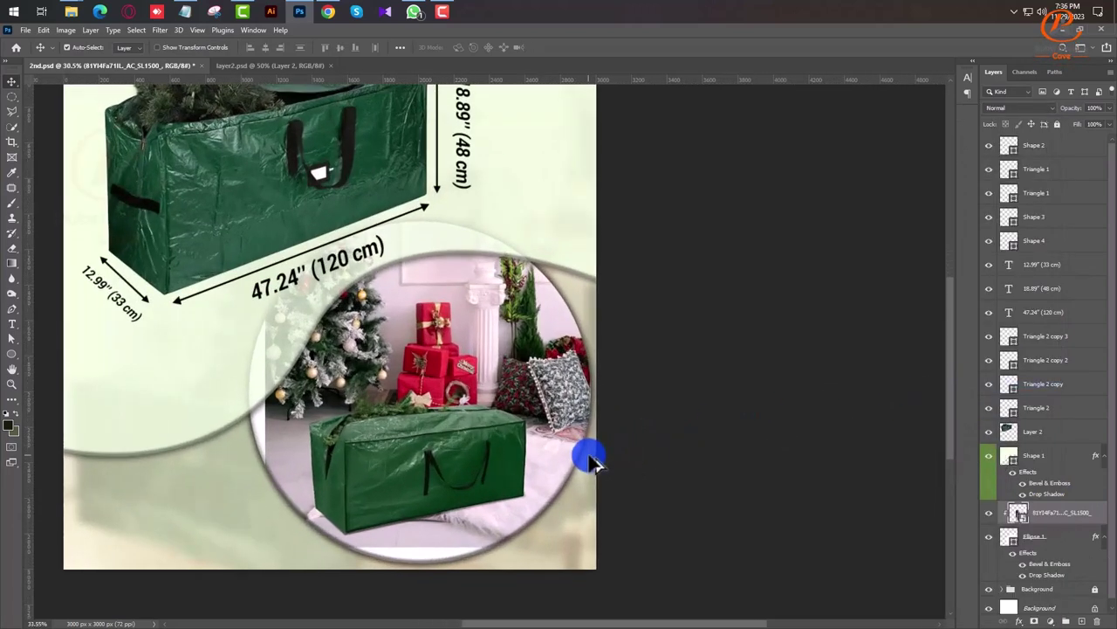
pyautogui.scroll(1, 590, 461)
pyautogui.moveTo(563, 445); pyautogui.dragTo(591, 399)
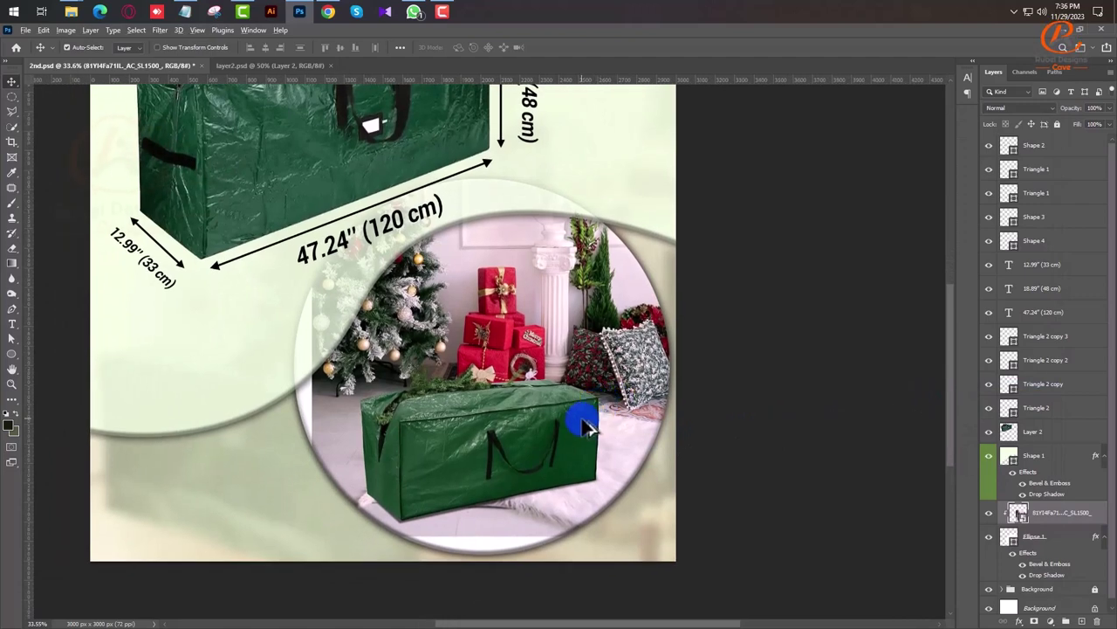
pyautogui.scroll(1, 587, 426)
pyautogui.scroll(1, 586, 426)
pyautogui.scroll(1, 587, 426)
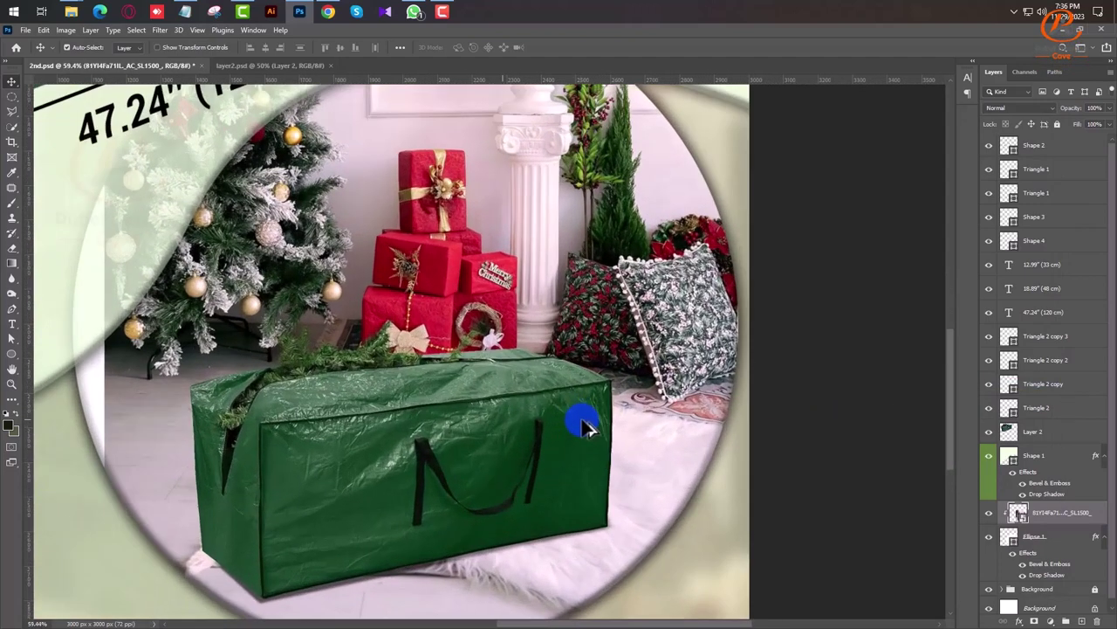
pyautogui.moveTo(571, 456); pyautogui.dragTo(644, 332)
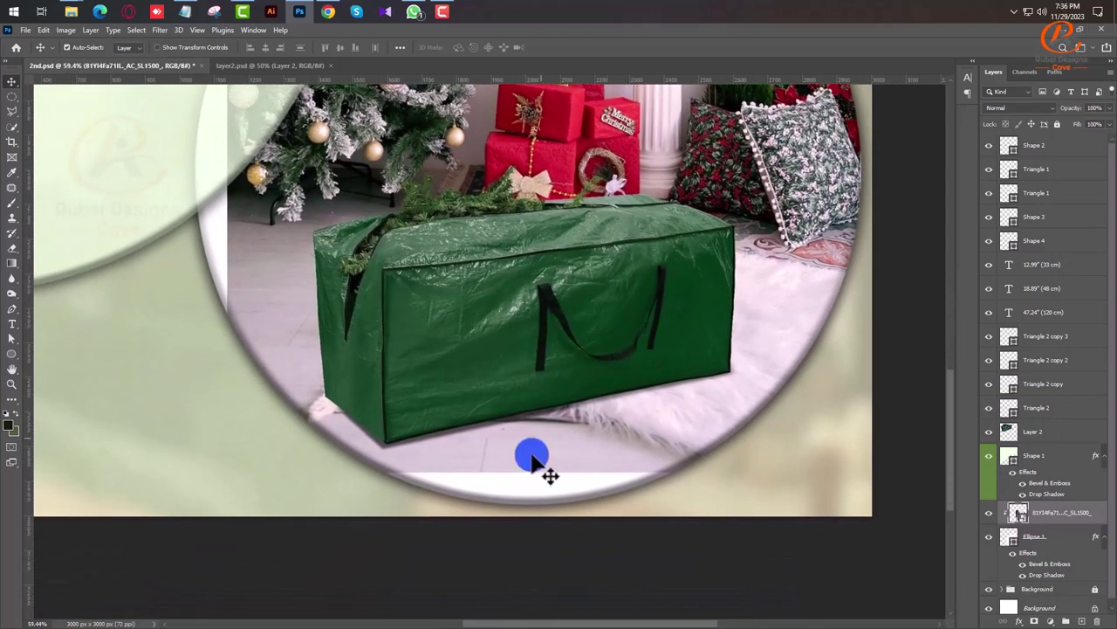
pyautogui.moveTo(531, 450); pyautogui.dragTo(556, 419)
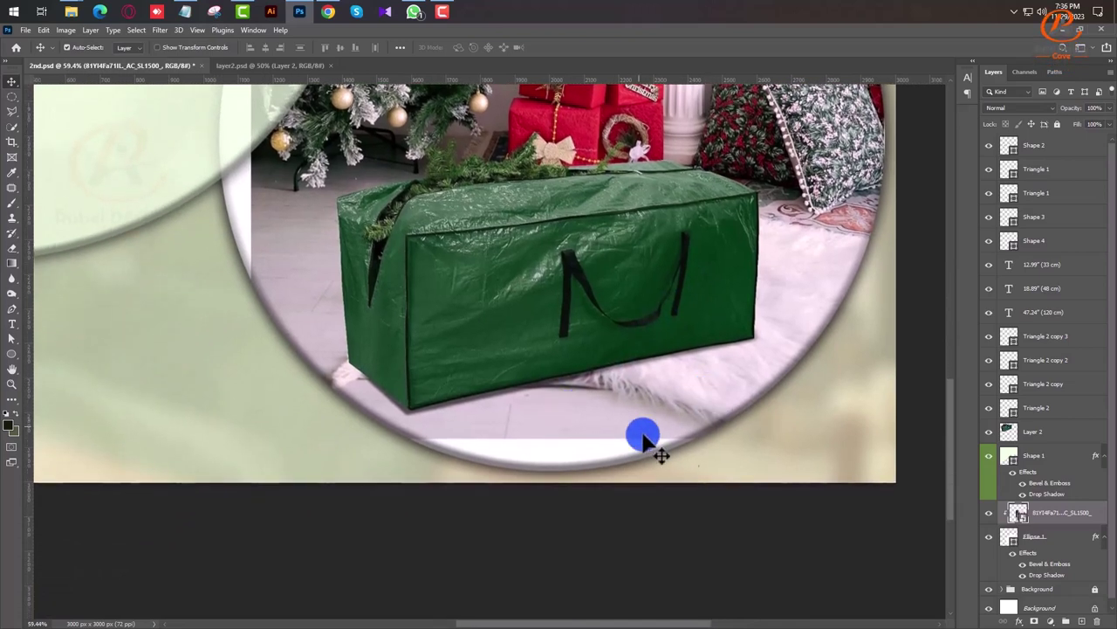
# - Rasterize the lifestyle photo and clone floor over the white strip with a 100 px Clone Stamp
pyautogui.rightClick(1072, 517)
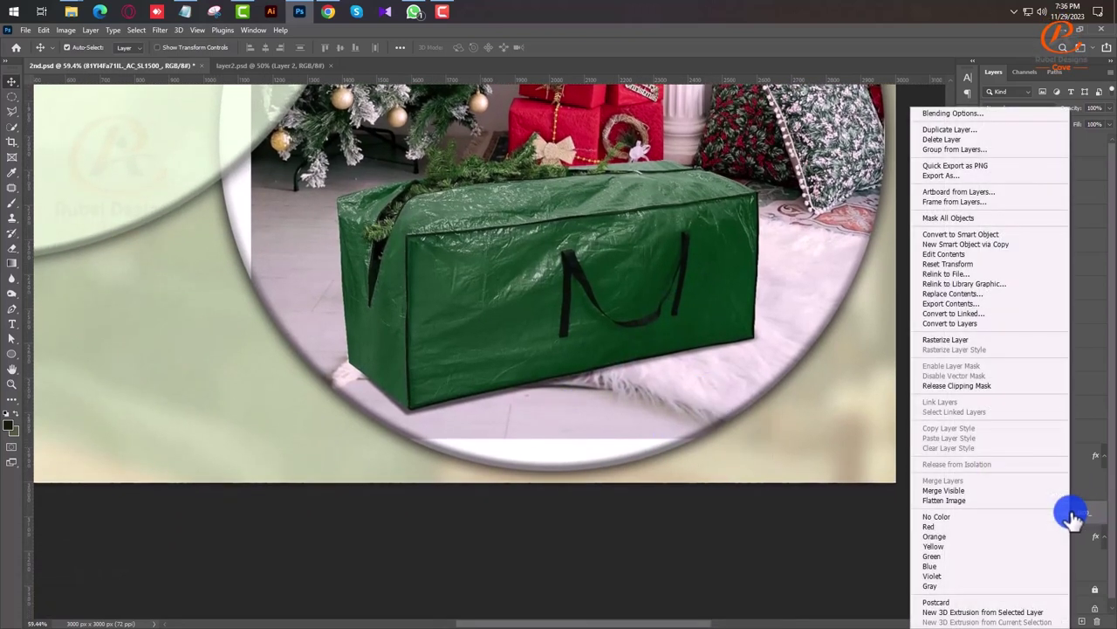
pyautogui.click(964, 340)
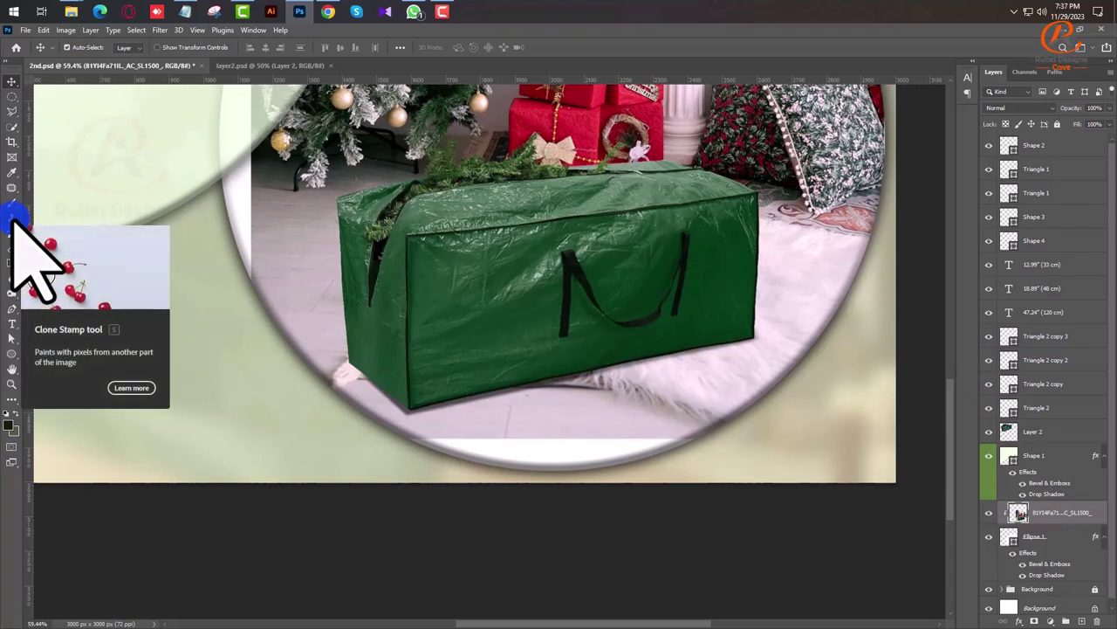
pyautogui.click(12, 217)
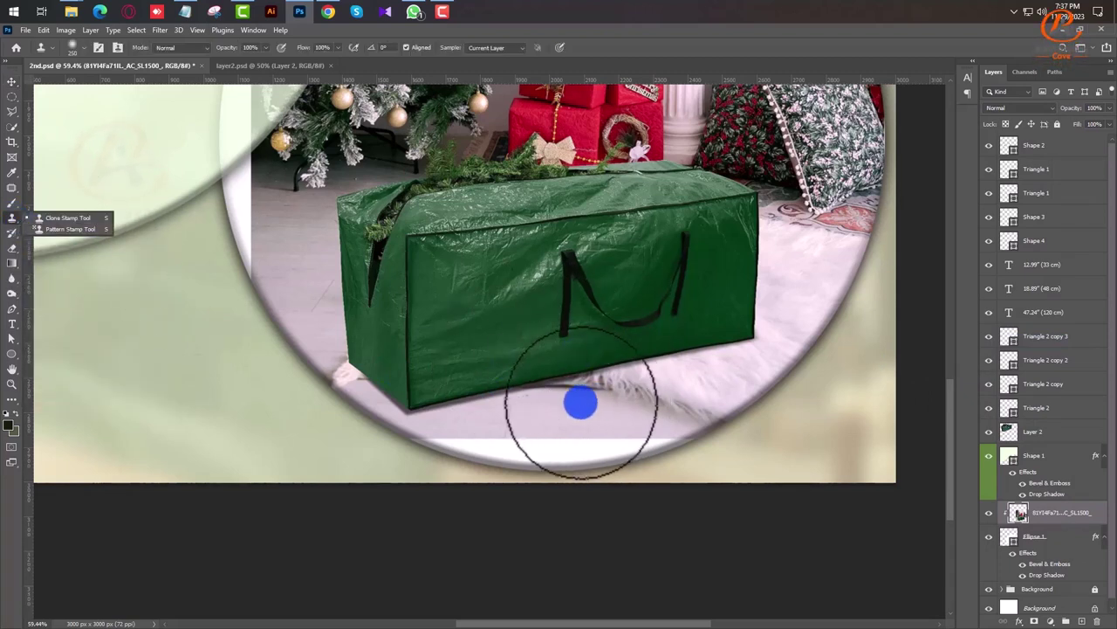
pyautogui.press('[')
pyautogui.press('[')
pyautogui.press('[')
pyautogui.press('[')
pyautogui.press('[')
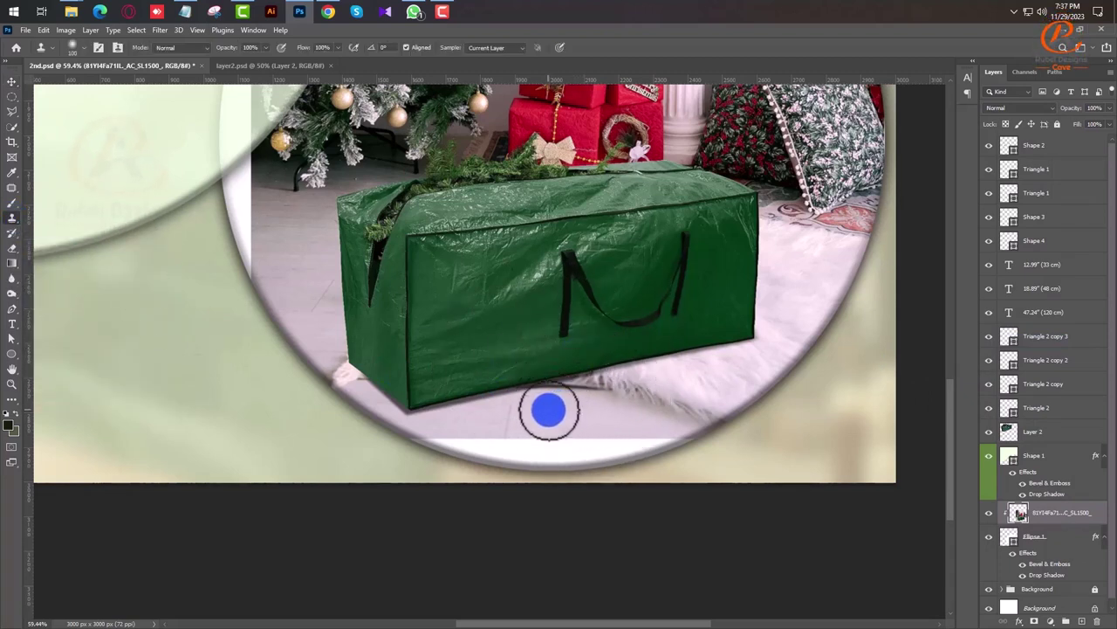
pyautogui.moveTo(546, 436)
pyautogui.mouseDown()
pyautogui.moveTo(529, 445)
pyautogui.moveTo(553, 449)
pyautogui.moveTo(541, 454)
pyautogui.moveTo(549, 460)
pyautogui.moveTo(569, 442)
pyautogui.moveTo(582, 441)
pyautogui.moveTo(566, 447)
pyautogui.moveTo(582, 461)
pyautogui.moveTo(591, 442)
pyautogui.moveTo(629, 445)
pyautogui.moveTo(591, 426)
pyautogui.moveTo(579, 466)
pyautogui.mouseUp()
pyautogui.keyDown('alt'); pyautogui.click(562, 420); pyautogui.keyUp('alt')
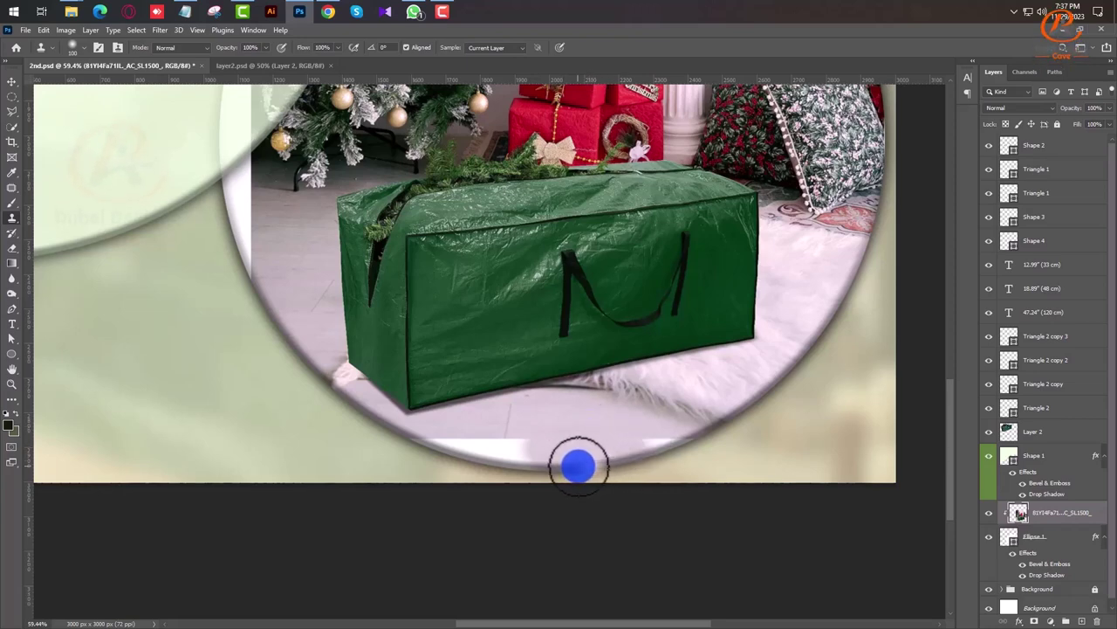
pyautogui.scroll(-2, 488, 373)
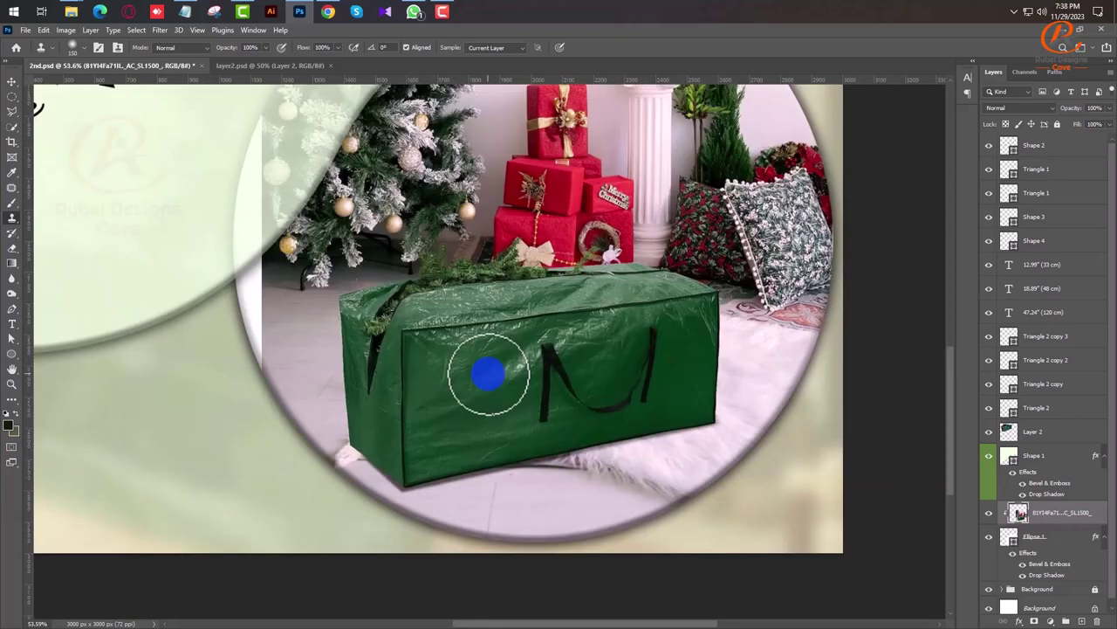
pyautogui.press('v')
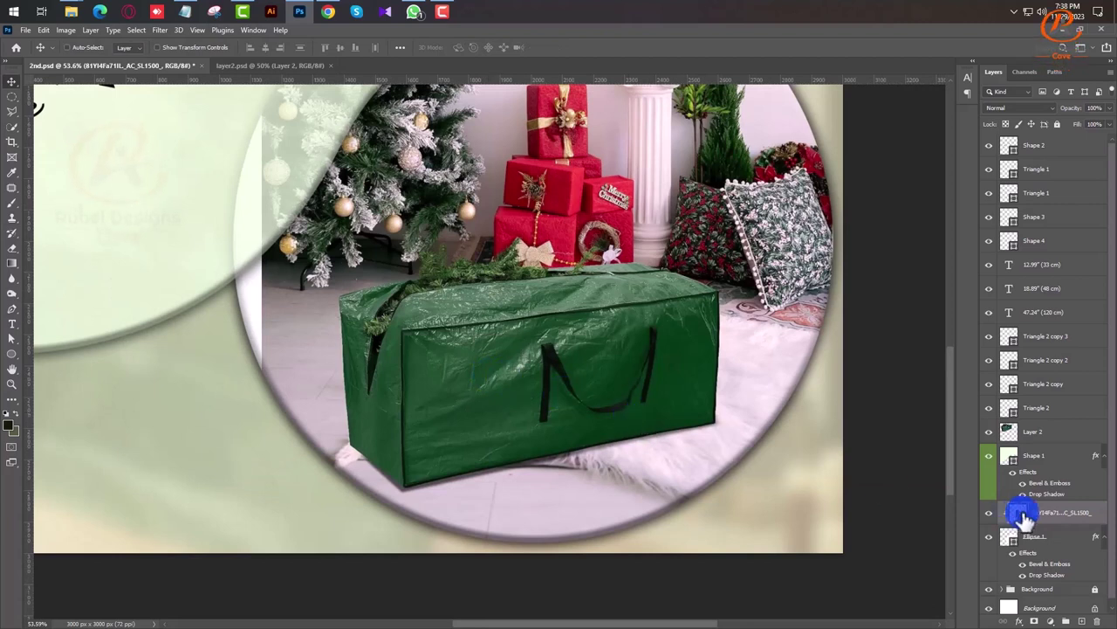
# - Duplicate the photo, flip the copy horizontally, slide it left, and stack it beneath the original
pyautogui.moveTo(1025, 515); pyautogui.dragTo(1012, 513)
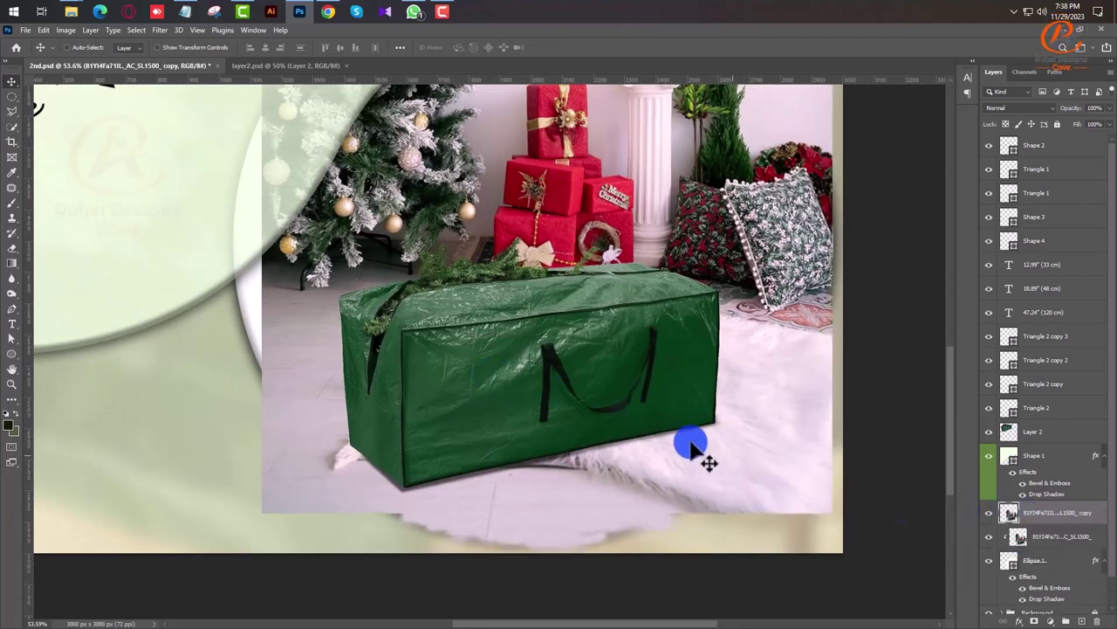
pyautogui.hotkey('ctrl', 't')
pyautogui.rightClick(590, 367)
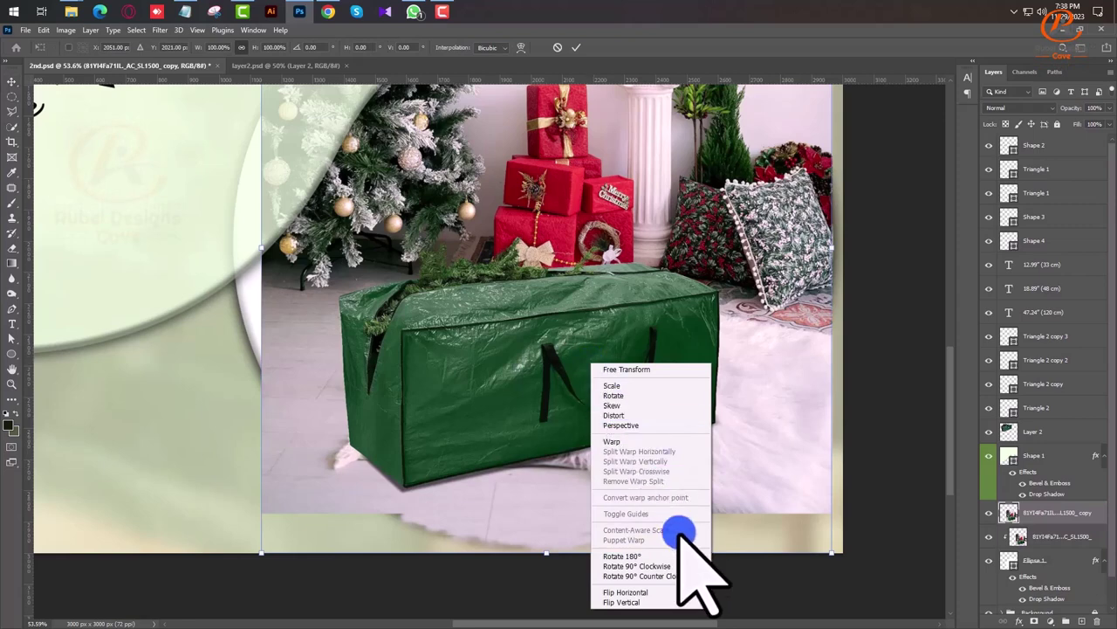
pyautogui.click(641, 592)
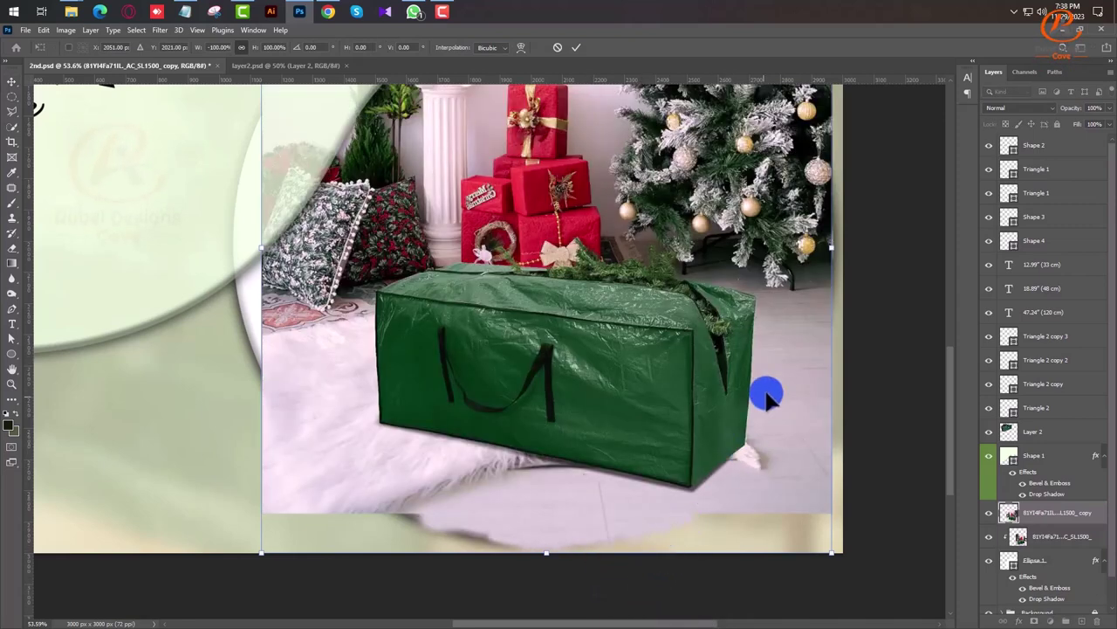
pyautogui.moveTo(772, 373)
pyautogui.mouseDown()
pyautogui.moveTo(365, 384)
pyautogui.moveTo(199, 367)
pyautogui.moveTo(244, 368)
pyautogui.mouseUp()
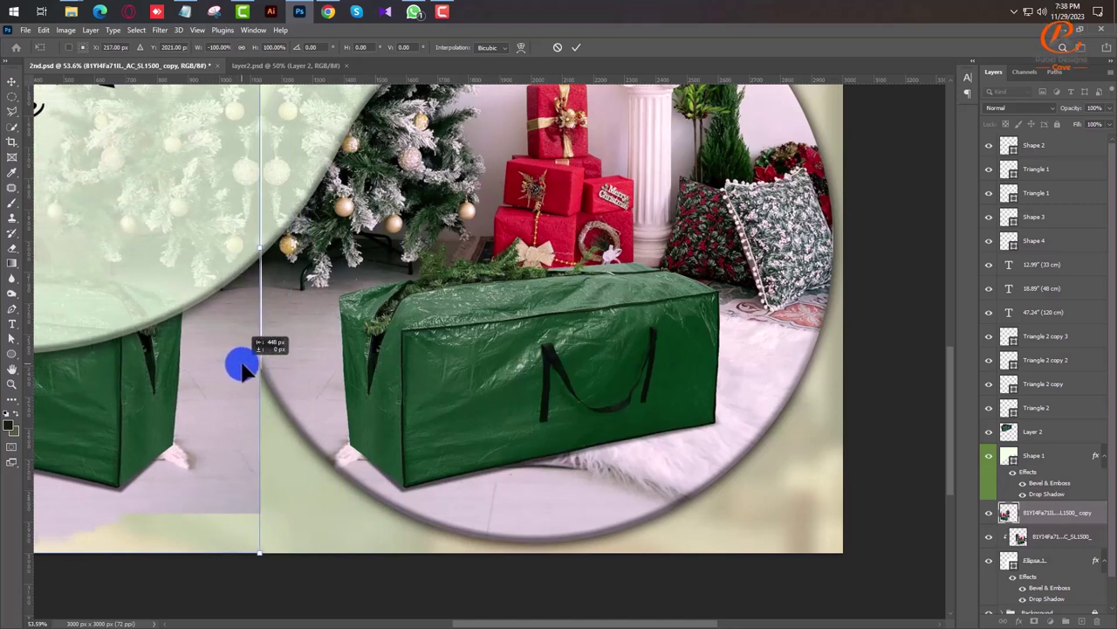
pyautogui.press('Return')
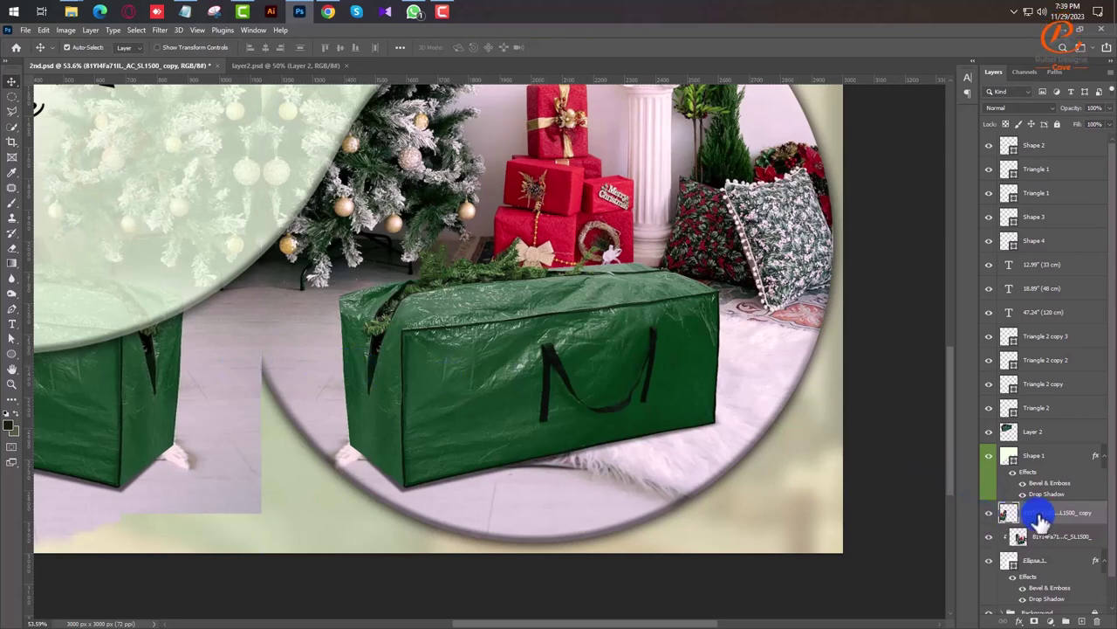
pyautogui.moveTo(1051, 519); pyautogui.dragTo(1047, 543)
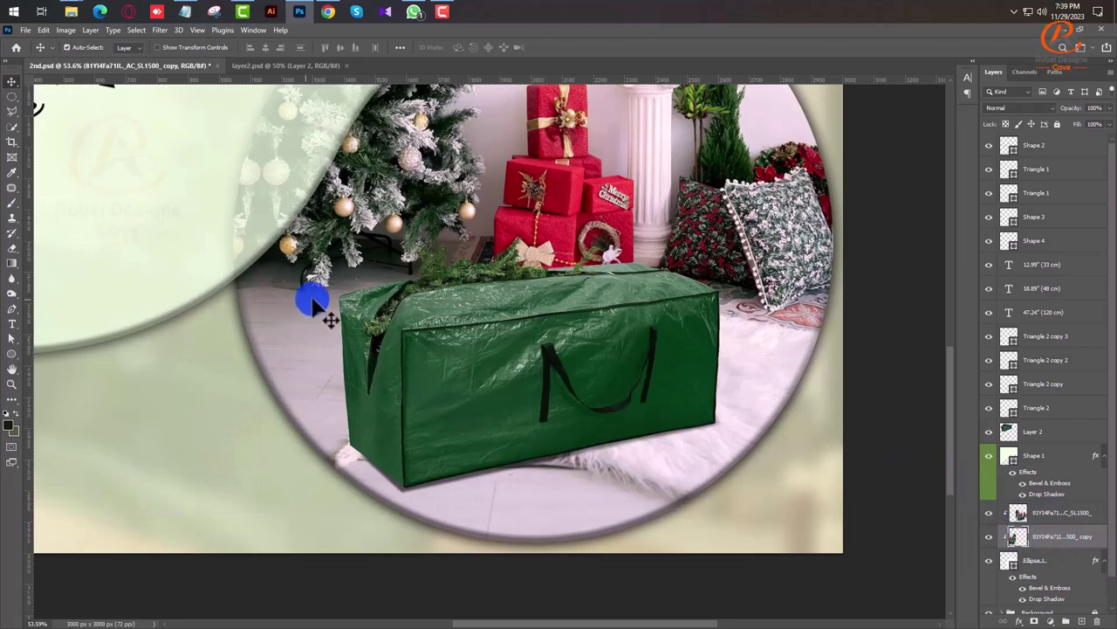
pyautogui.scroll(1, 342, 354)
pyautogui.scroll(1, 342, 354)
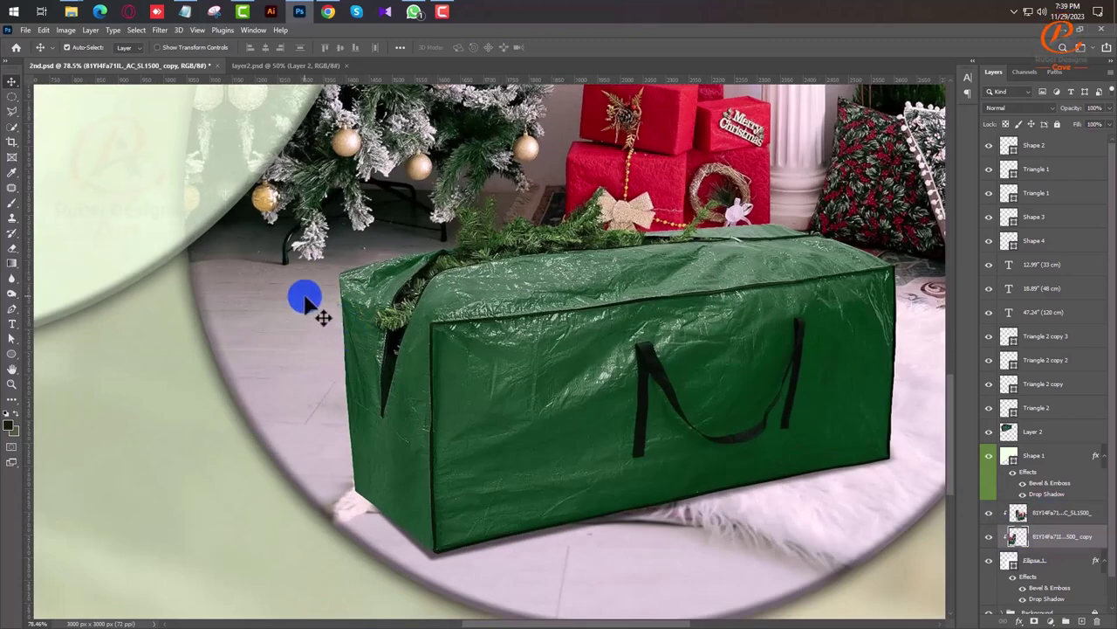
pyautogui.scroll(1, 445, 355)
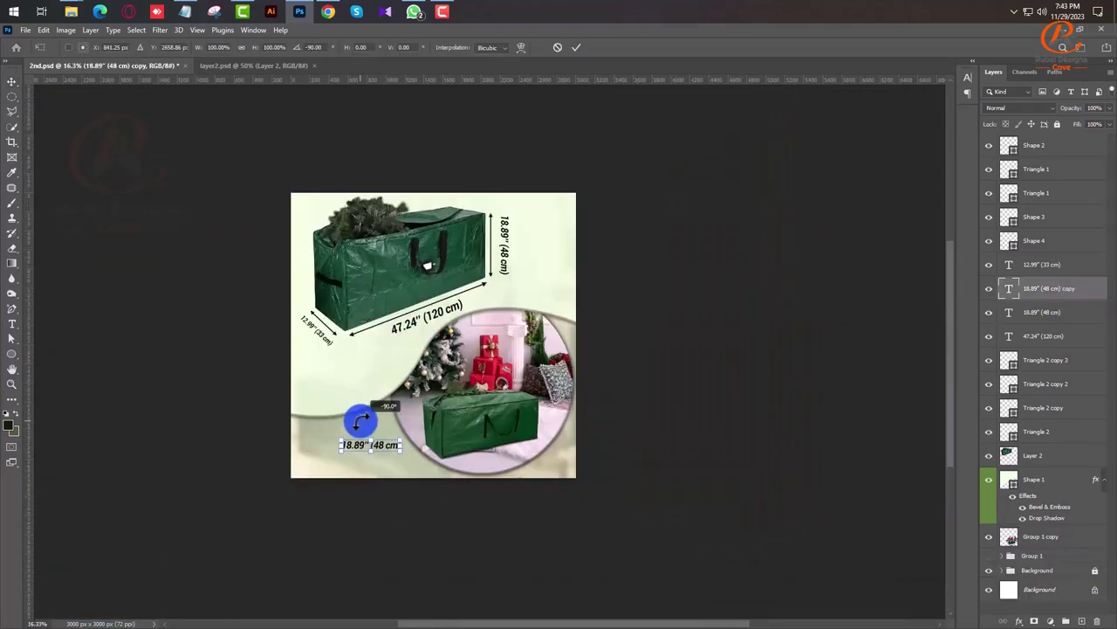
# - Commit the rotated 18.89" (48 cm) label and copy 'Durable and Long Lasting' from the notes
pyautogui.moveTo(384, 447); pyautogui.dragTo(352, 449)
pyautogui.click(337, 275)
pyautogui.click(186, 11)
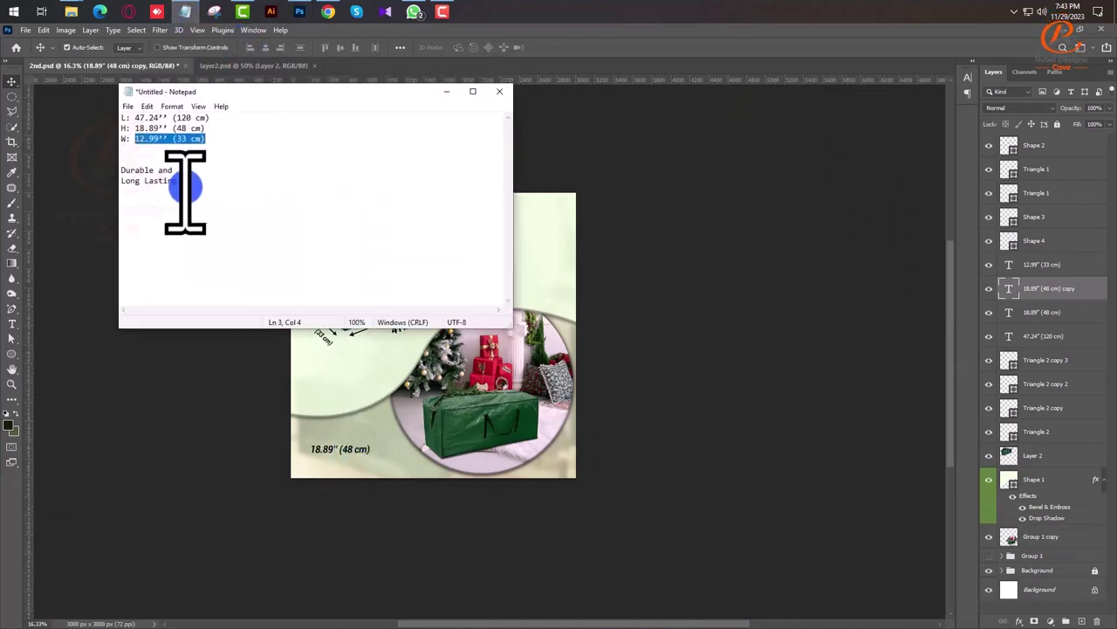
pyautogui.moveTo(178, 181)
pyautogui.mouseDown()
pyautogui.moveTo(121, 181)
pyautogui.moveTo(122, 171)
pyautogui.mouseUp()
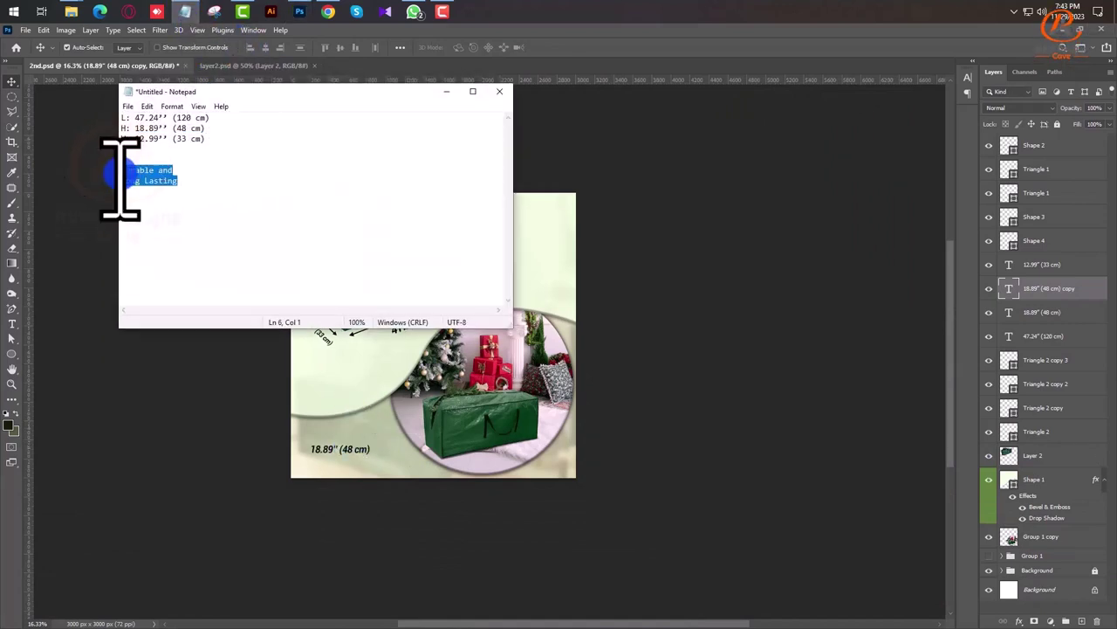
pyautogui.click(446, 91)
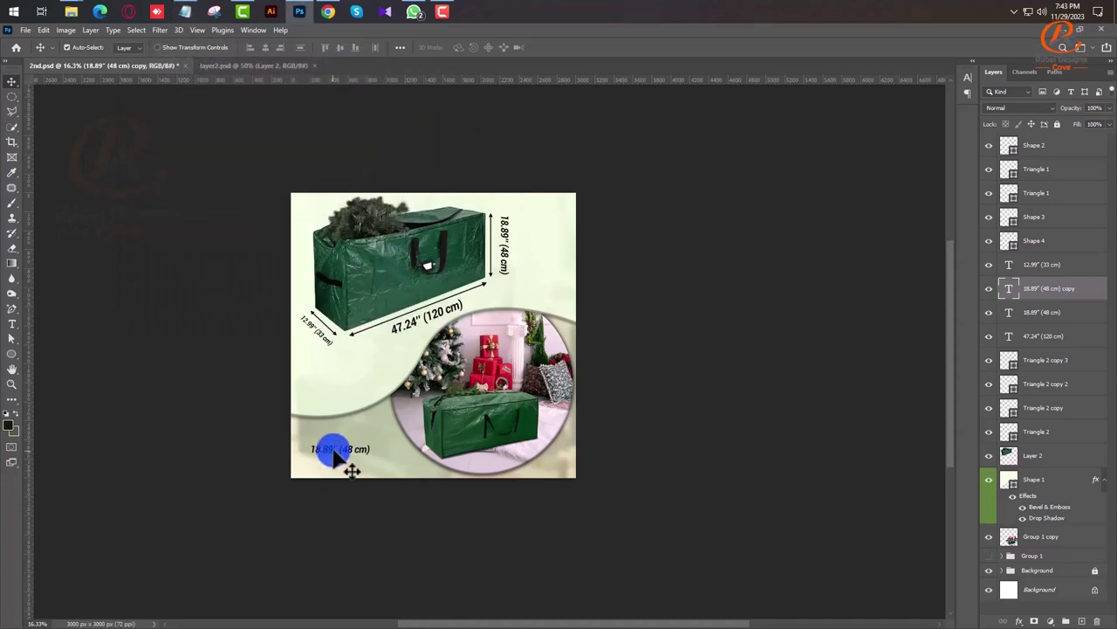
# - Replace the copied label's text with 'Durable and Long Lasting', then reposition and enlarge it
pyautogui.doubleClick(336, 450)
pyautogui.hotkey('ctrl', 'v')
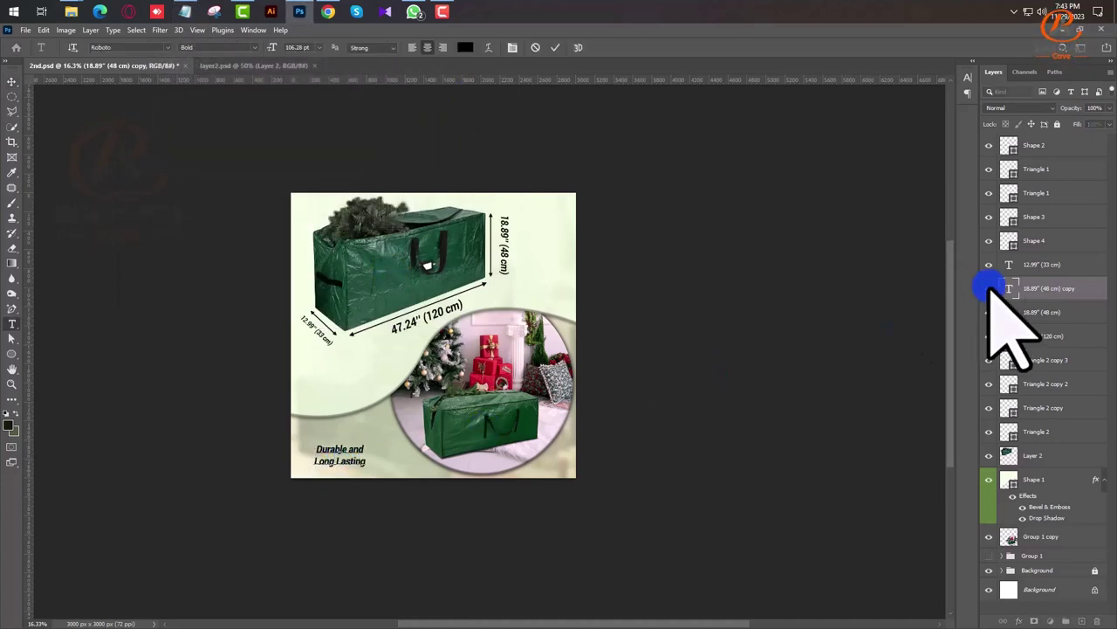
pyautogui.hotkey('ctrl', 'Return')
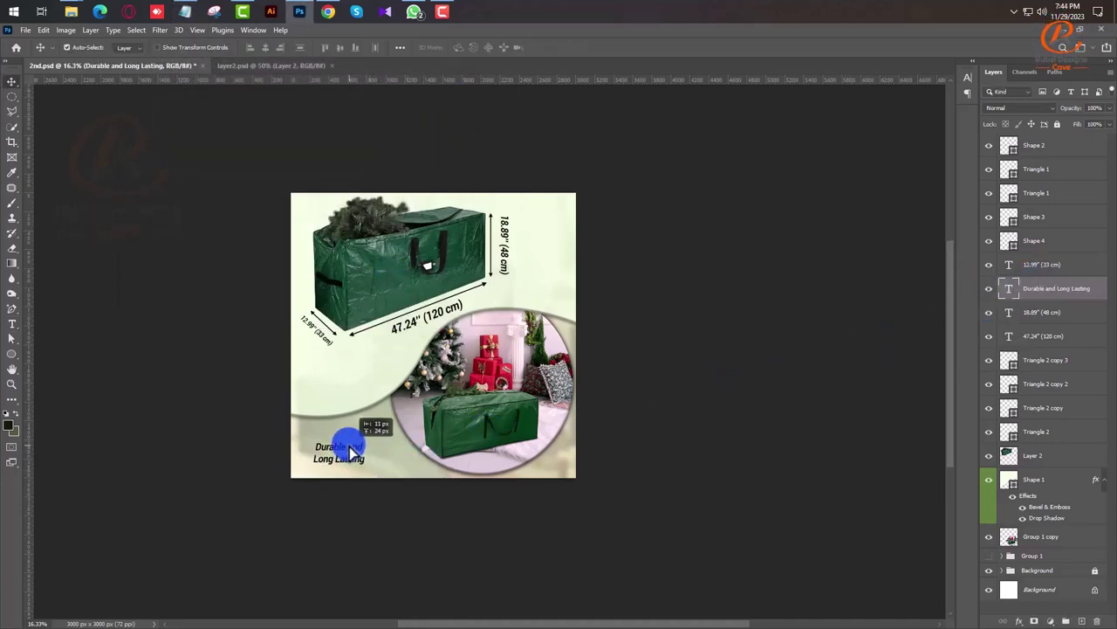
pyautogui.moveTo(358, 457)
pyautogui.mouseDown()
pyautogui.moveTo(348, 447)
pyautogui.moveTo(379, 448)
pyautogui.mouseUp()
pyautogui.hotkey('ctrl', 't')
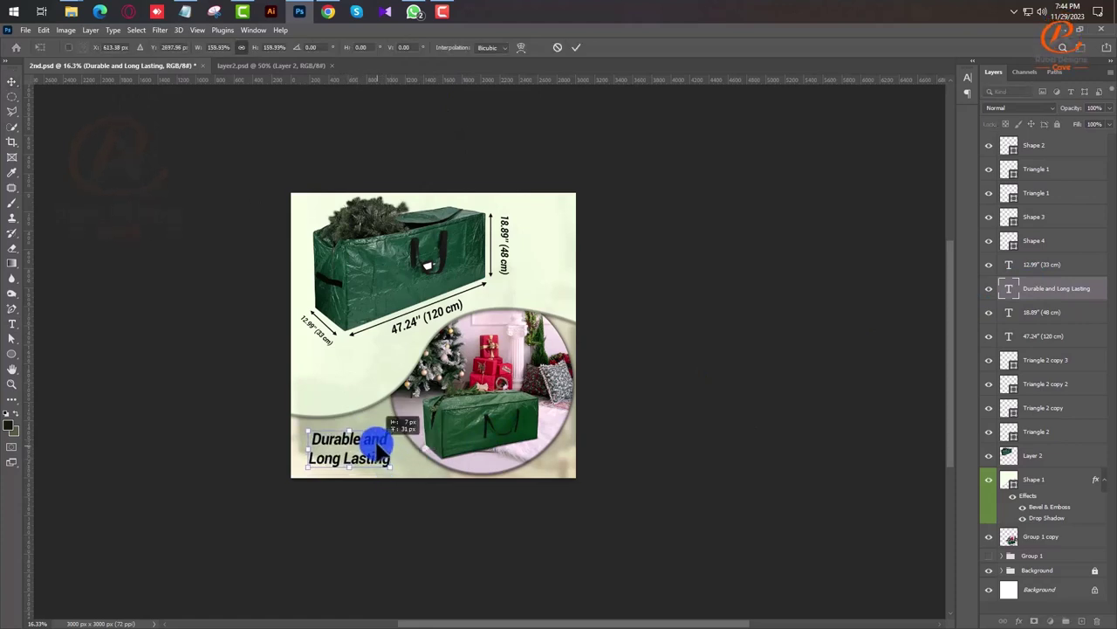
pyautogui.press('Return')
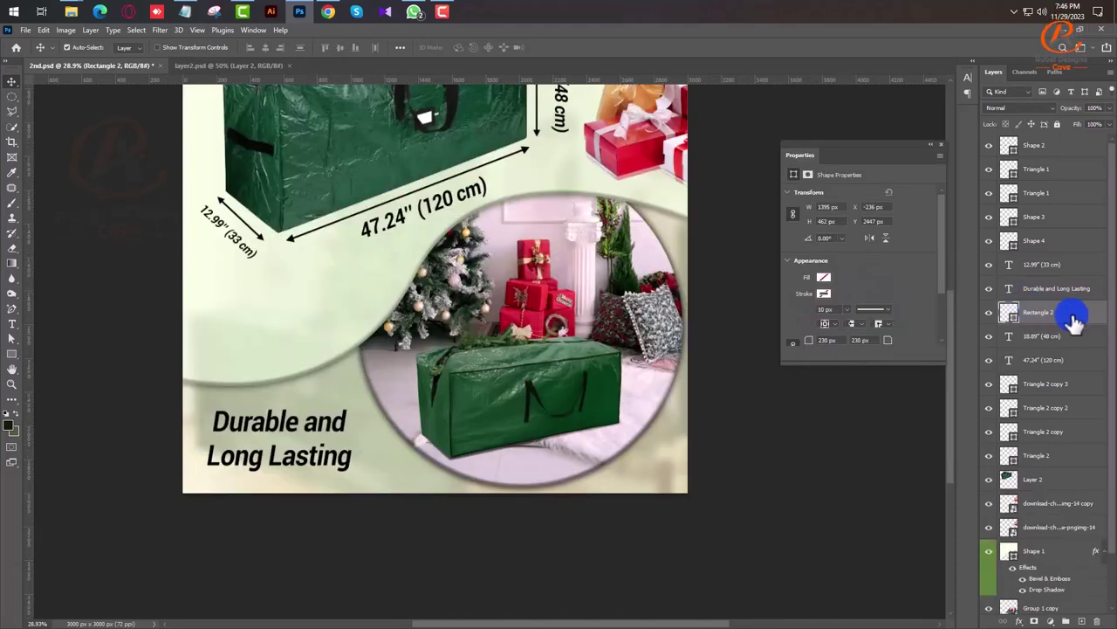
# - Give the Rectangle 2 panel a drop shadow and bevel and emboss
pyautogui.doubleClick(1072, 316)
pyautogui.click(586, 322)
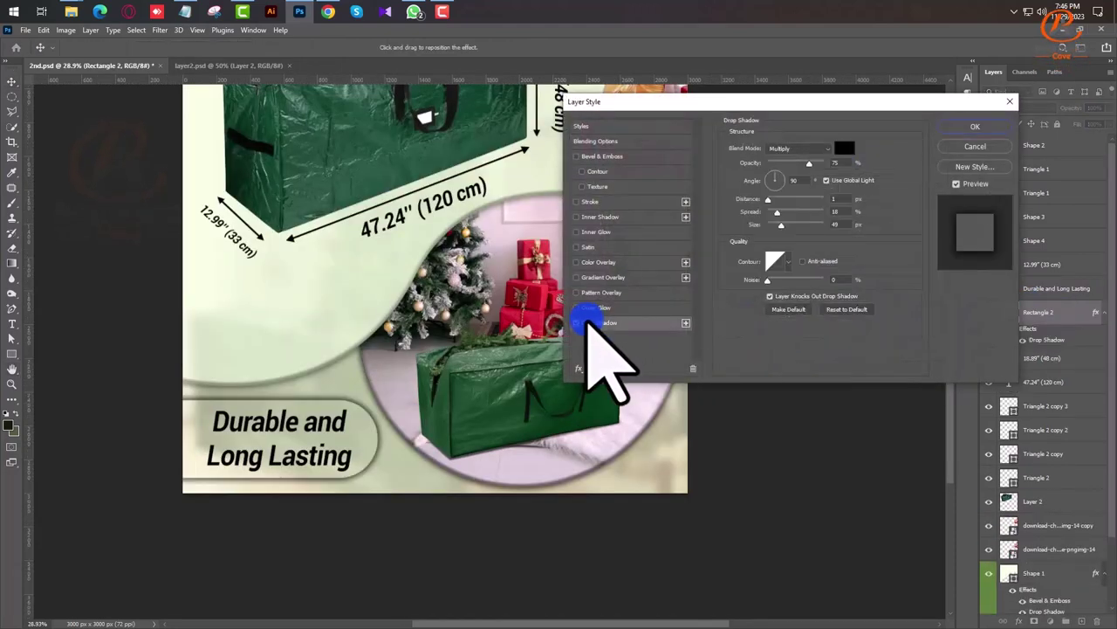
pyautogui.click(585, 156)
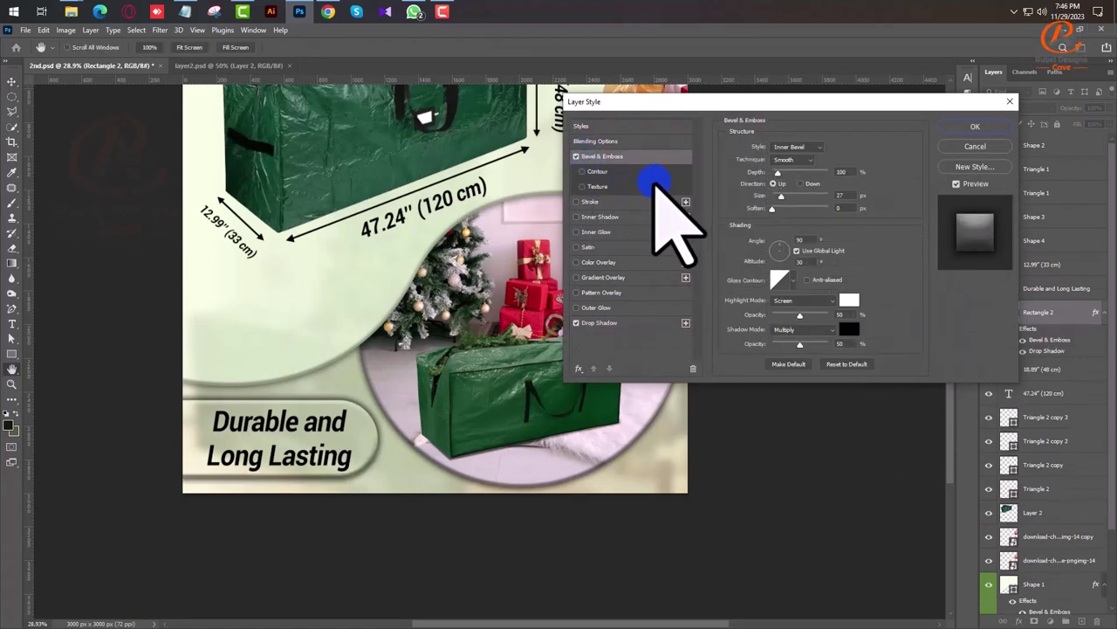
pyautogui.click(975, 127)
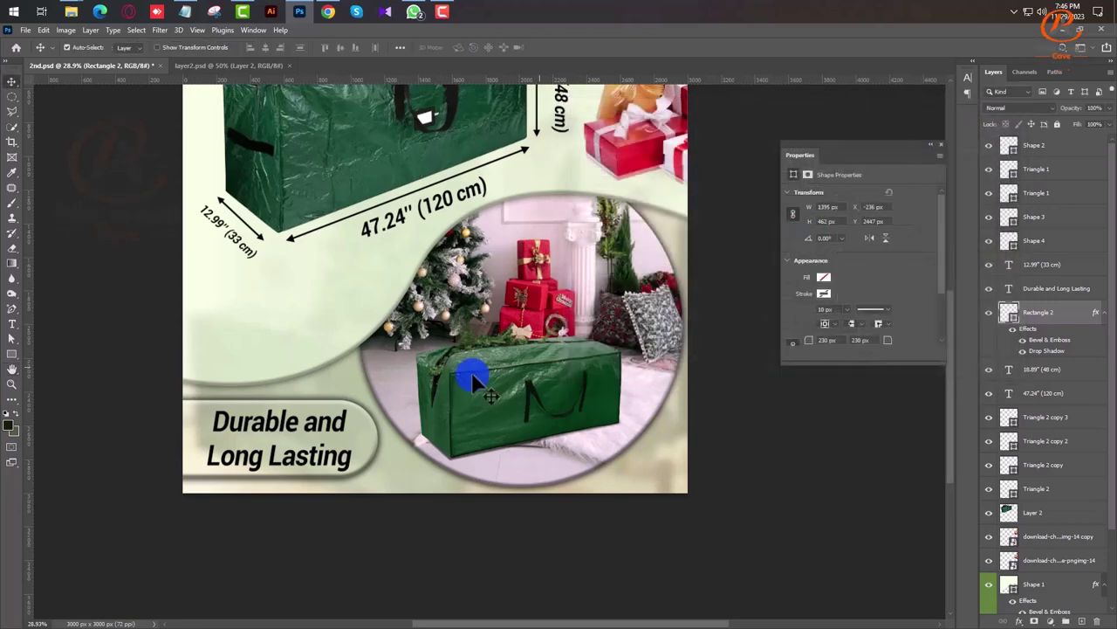
# - Nudge the 'Durable and Long Lasting' label left and give it an outer glow
pyautogui.click(343, 422)
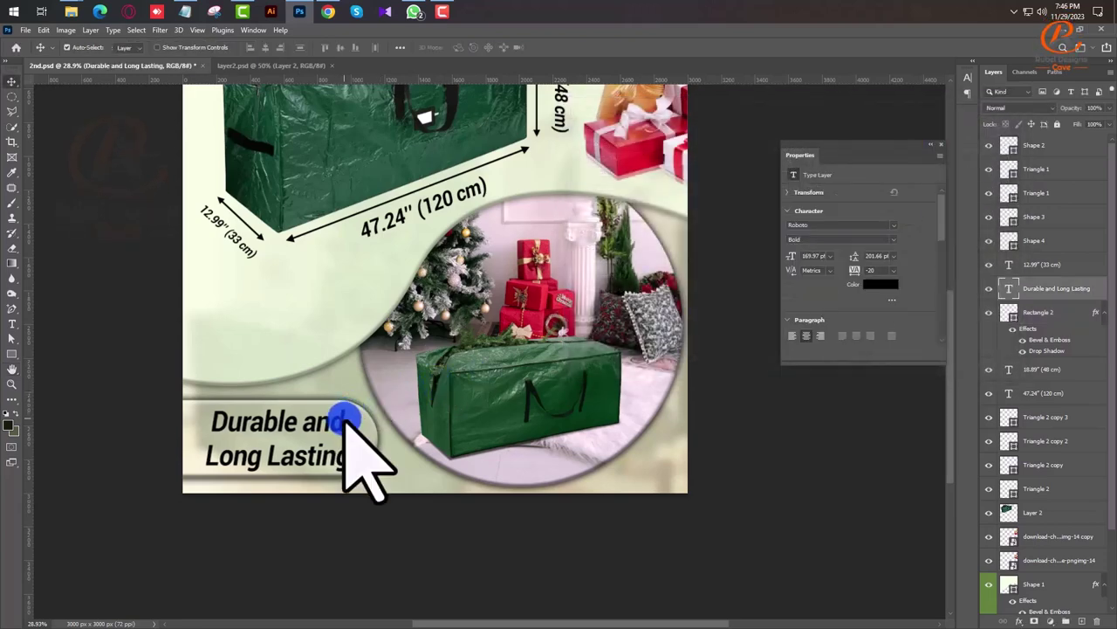
pyautogui.moveTo(347, 423); pyautogui.dragTo(342, 421)
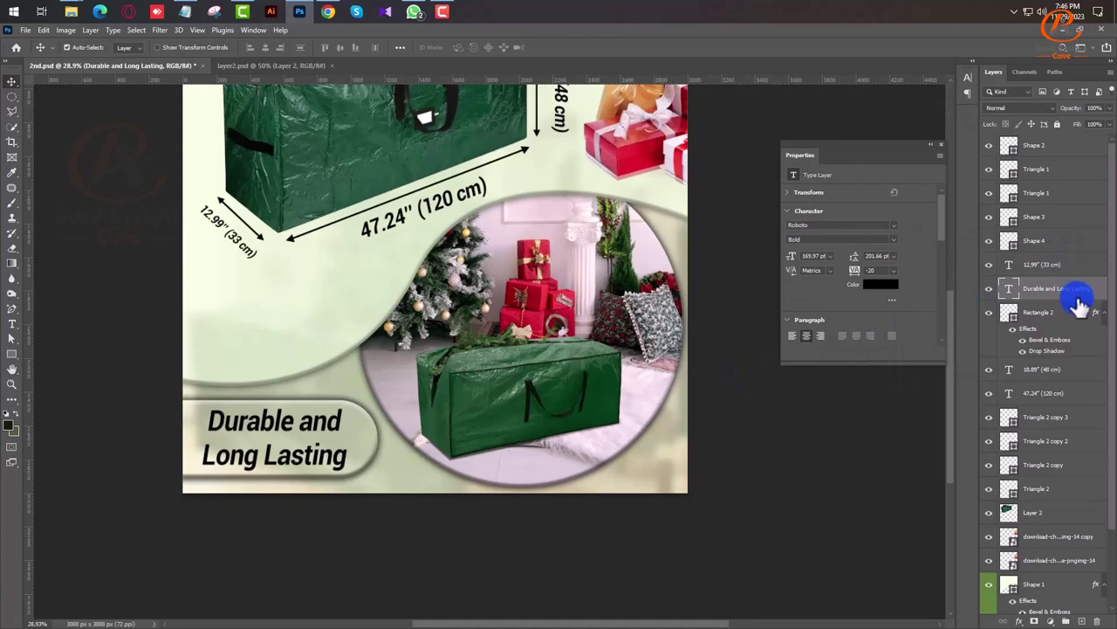
pyautogui.doubleClick(1039, 294)
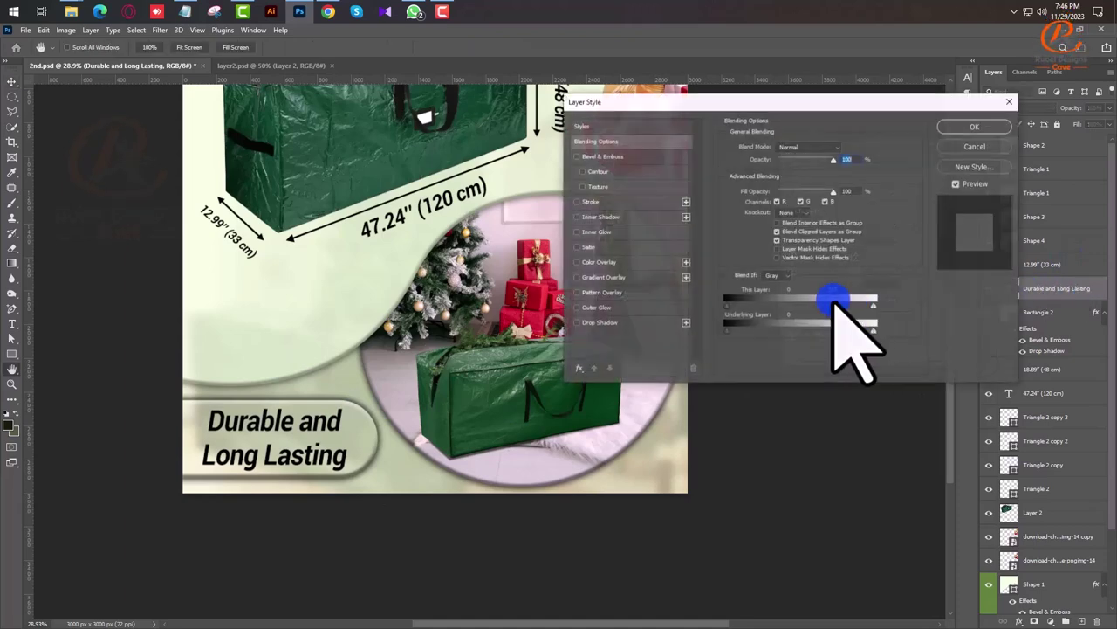
pyautogui.click(579, 307)
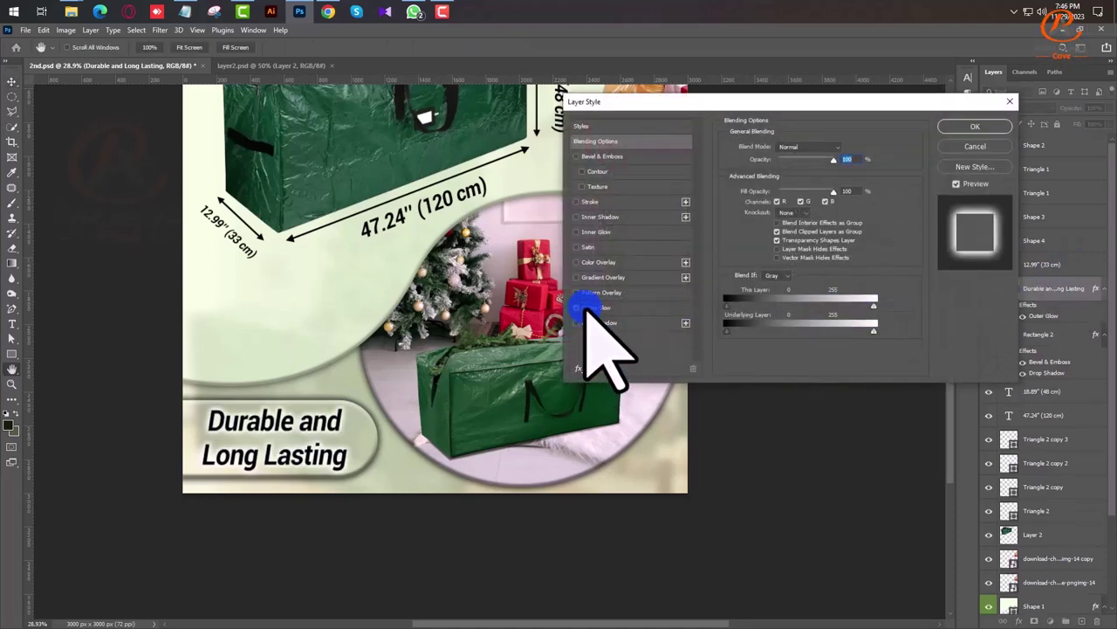
pyautogui.click(991, 122)
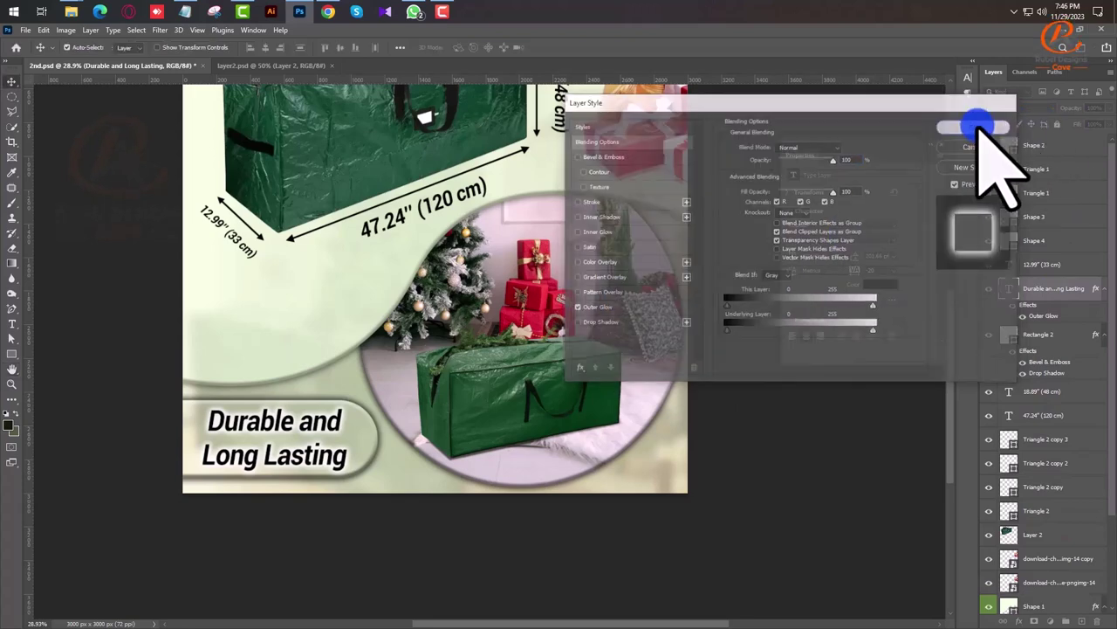
pyautogui.click(940, 144)
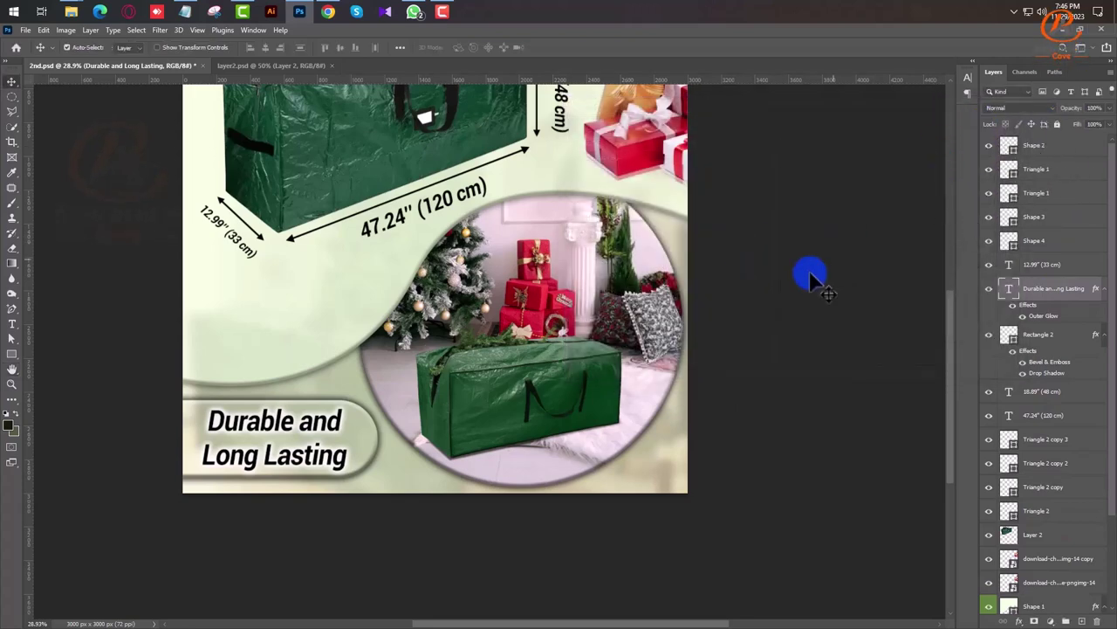
pyautogui.scroll(-1, 794, 293)
pyautogui.scroll(-2, 786, 297)
# - Nudge the 47.24" (120 cm) label and its length arrow four steps down and right
pyautogui.moveTo(733, 280); pyautogui.dragTo(690, 285)
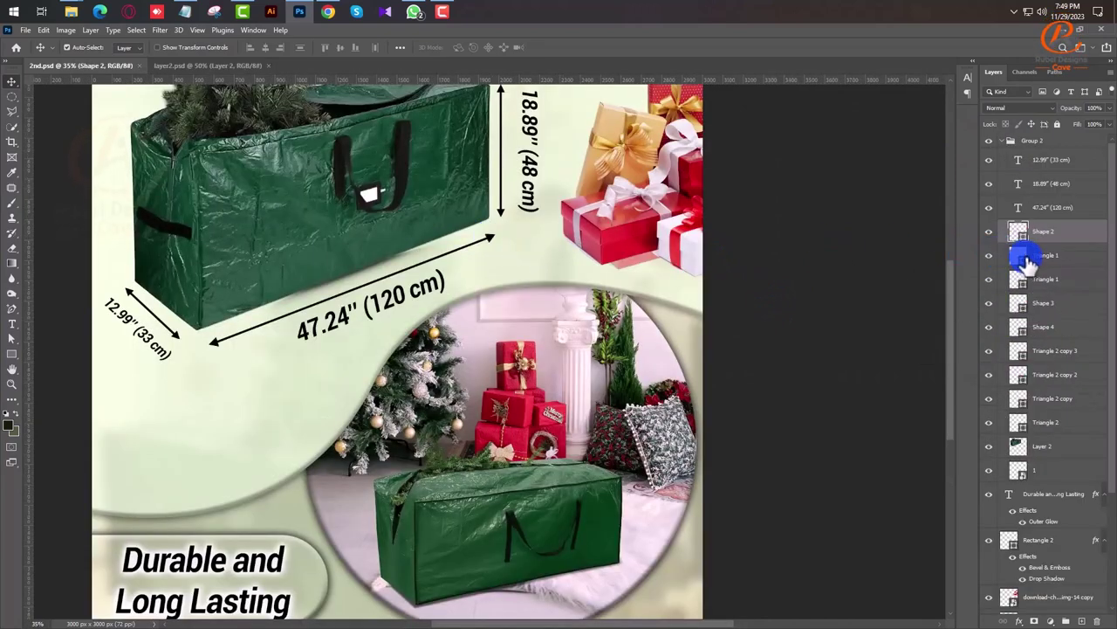
pyautogui.keyDown('shift'); pyautogui.click(1048, 280); pyautogui.keyUp('shift')
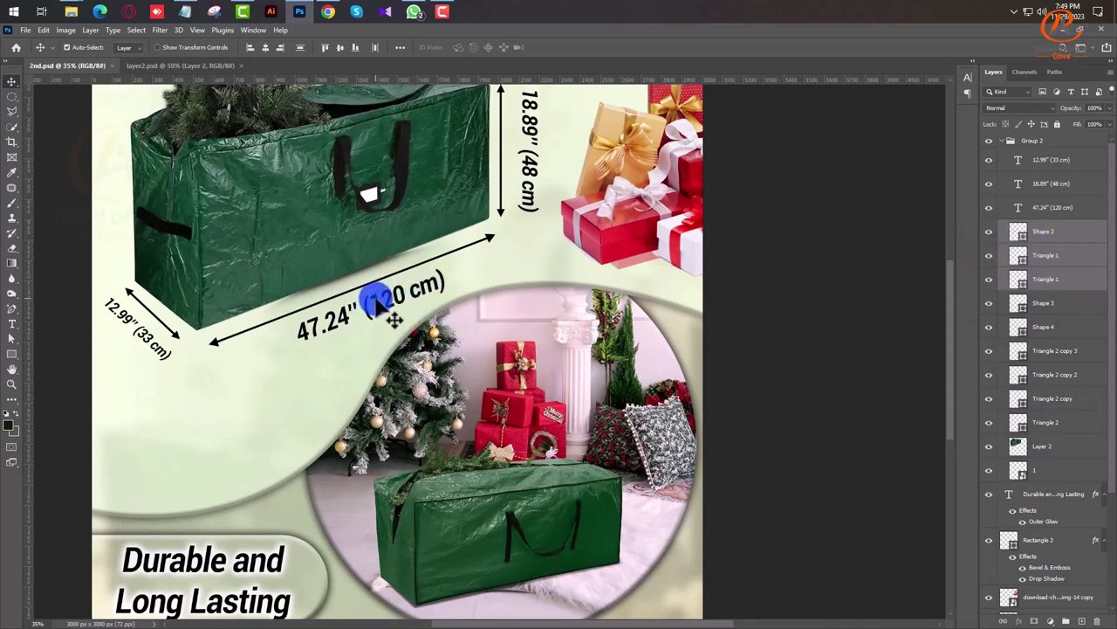
pyautogui.keyDown('shift'); pyautogui.click(380, 301); pyautogui.keyUp('shift')
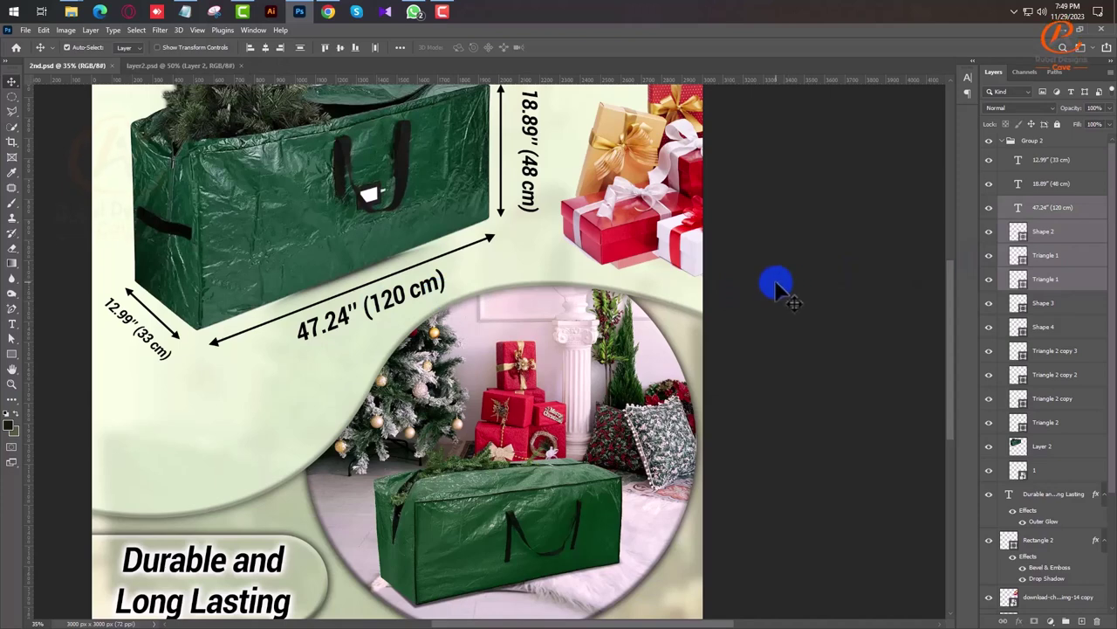
pyautogui.press('Down')
pyautogui.press('Down')
pyautogui.press('Down')
pyautogui.press('Right')
pyautogui.press('Right')
pyautogui.press('Right')
pyautogui.press('Down')
pyautogui.press('Down')
pyautogui.press('Down')
pyautogui.press('Right')
pyautogui.press('Right')
pyautogui.press('Right')
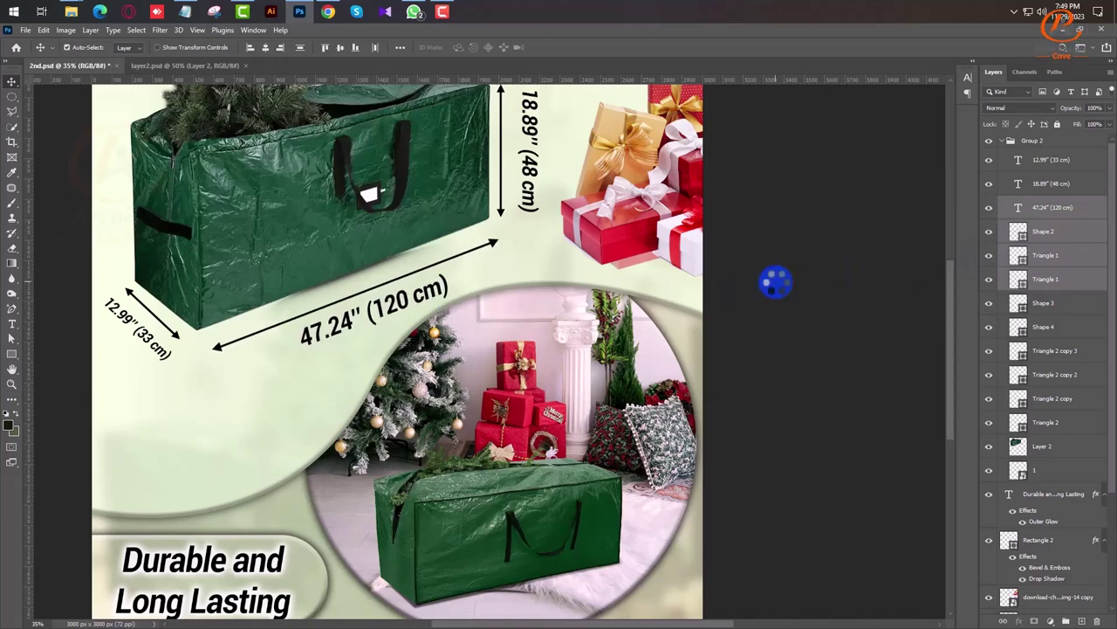
pyautogui.press('Down')
pyautogui.press('Right')
pyautogui.press('Down')
pyautogui.press('Right')
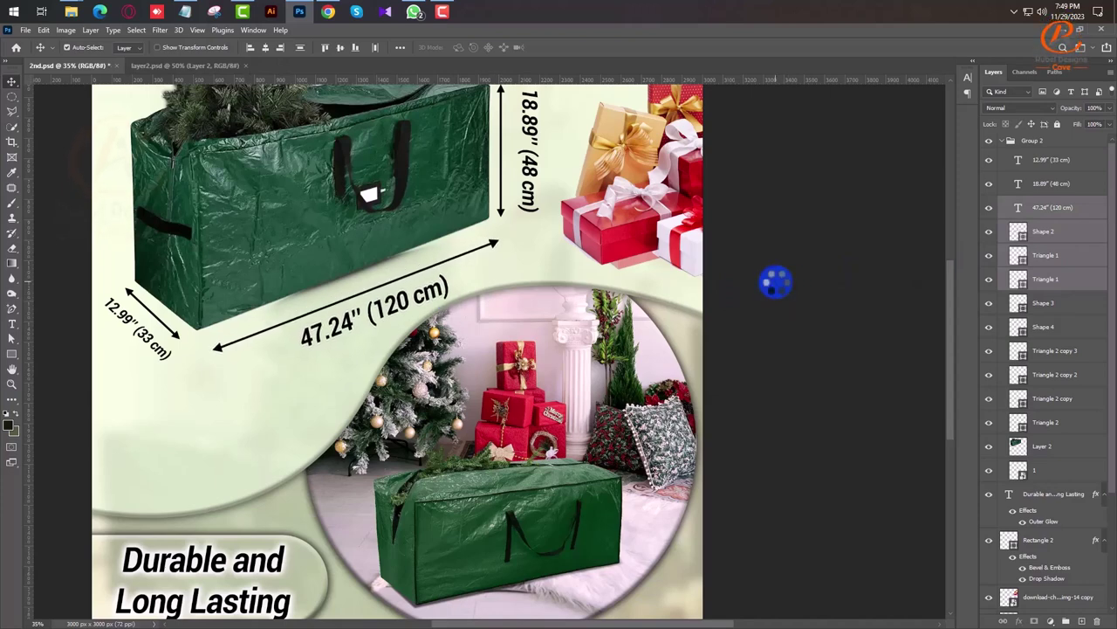
# - Save 2nd.psd with only the 47.24" label selected, and collapse Group 2
pyautogui.scroll(-3, 834, 276)
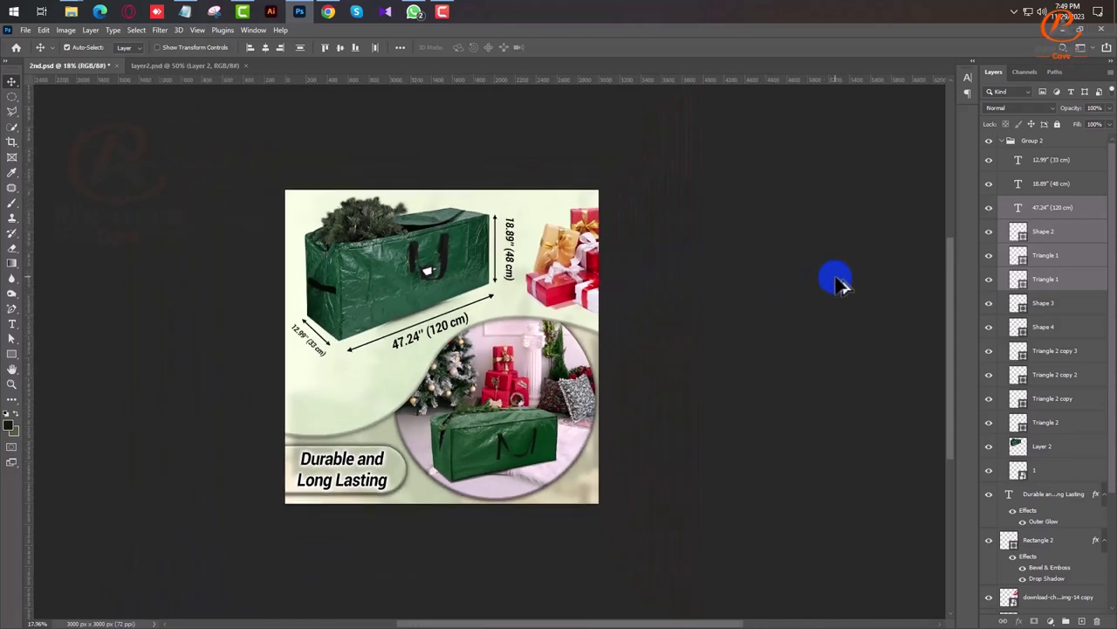
pyautogui.click(1054, 209)
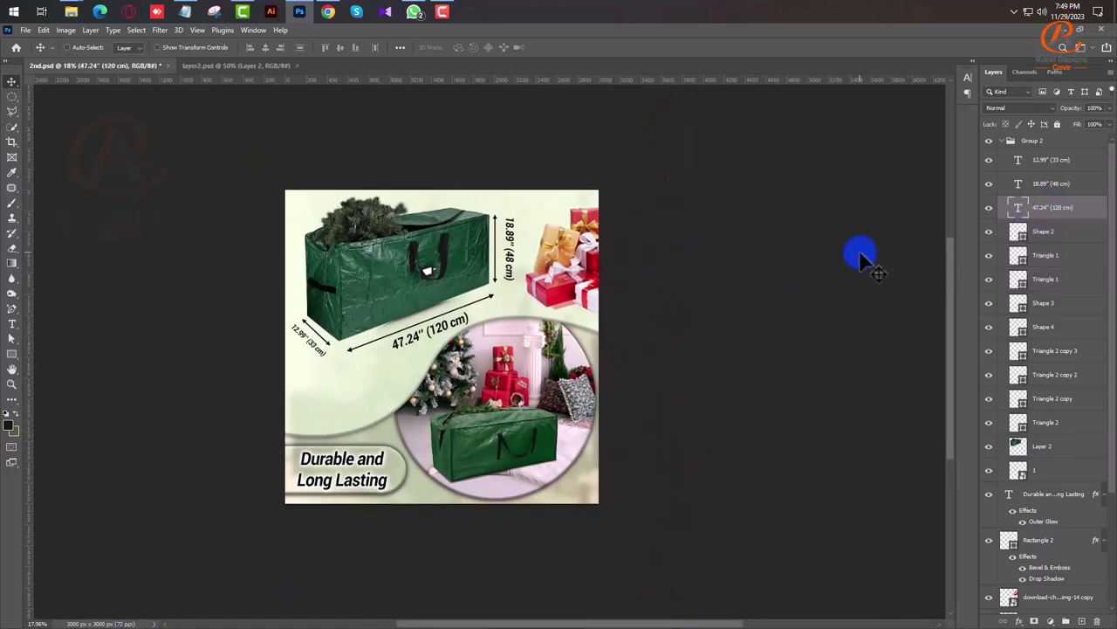
pyautogui.hotkey('ctrl', 's')
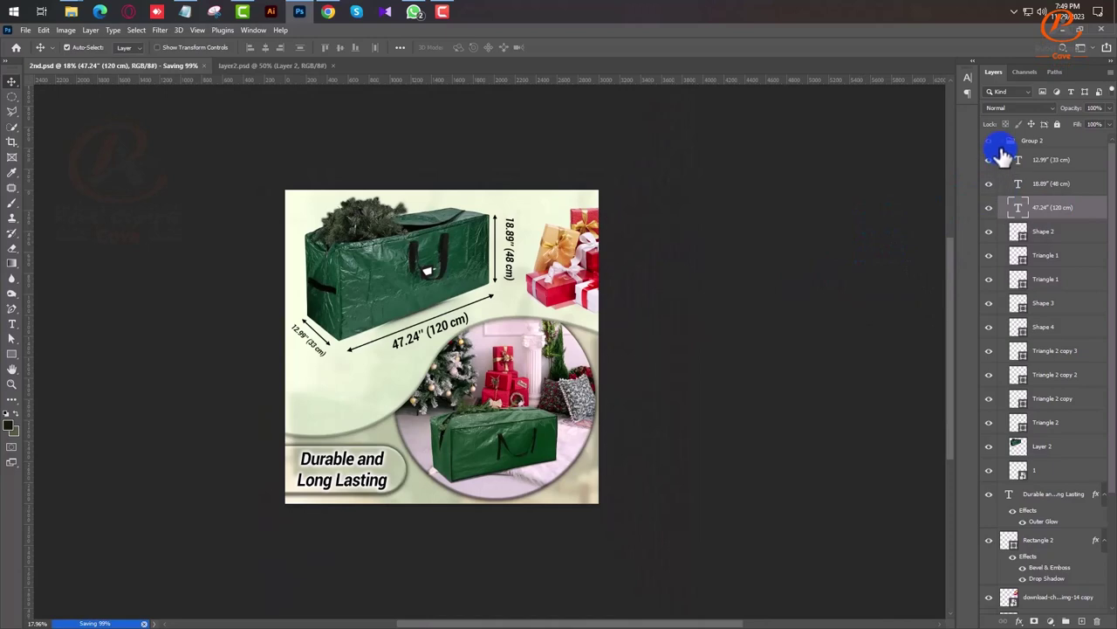
pyautogui.click(999, 143)
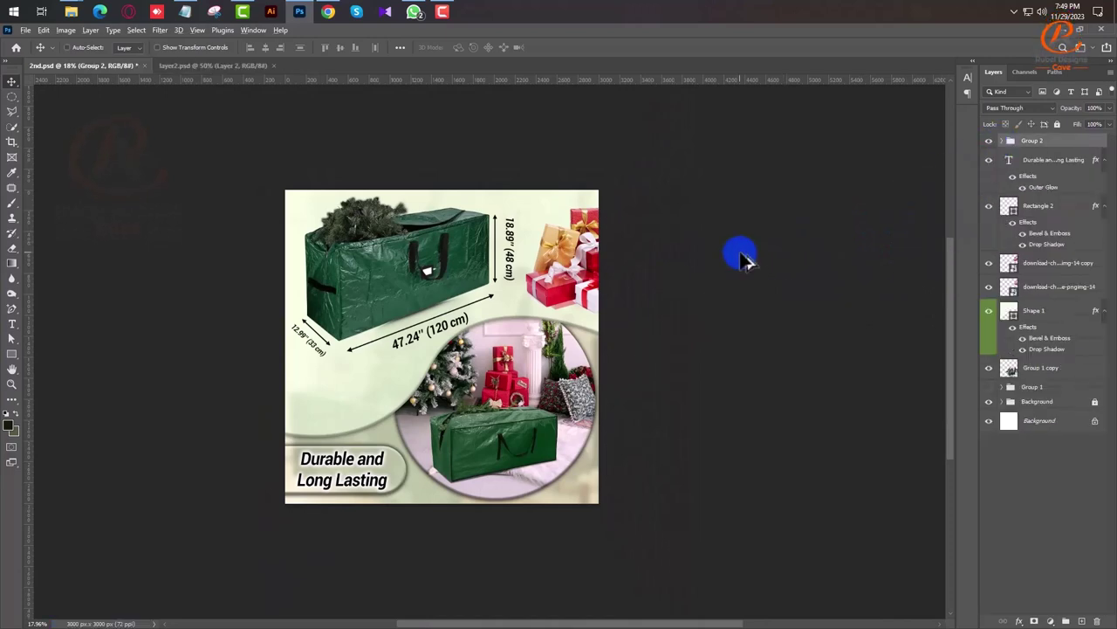
# - Export the design as 2nd.jpg (JPEG Maximum) into Desktop > Mat Main Images, then reopen Save for Web
pyautogui.hotkey('ctrl', 'alt', 'shift', 's')
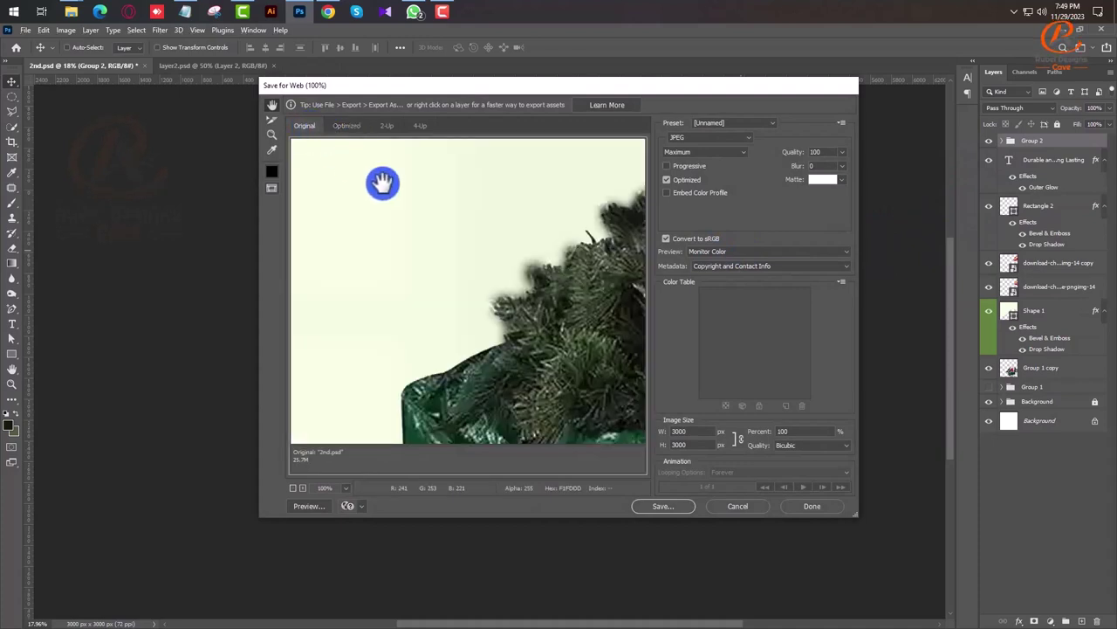
pyautogui.press('Return')
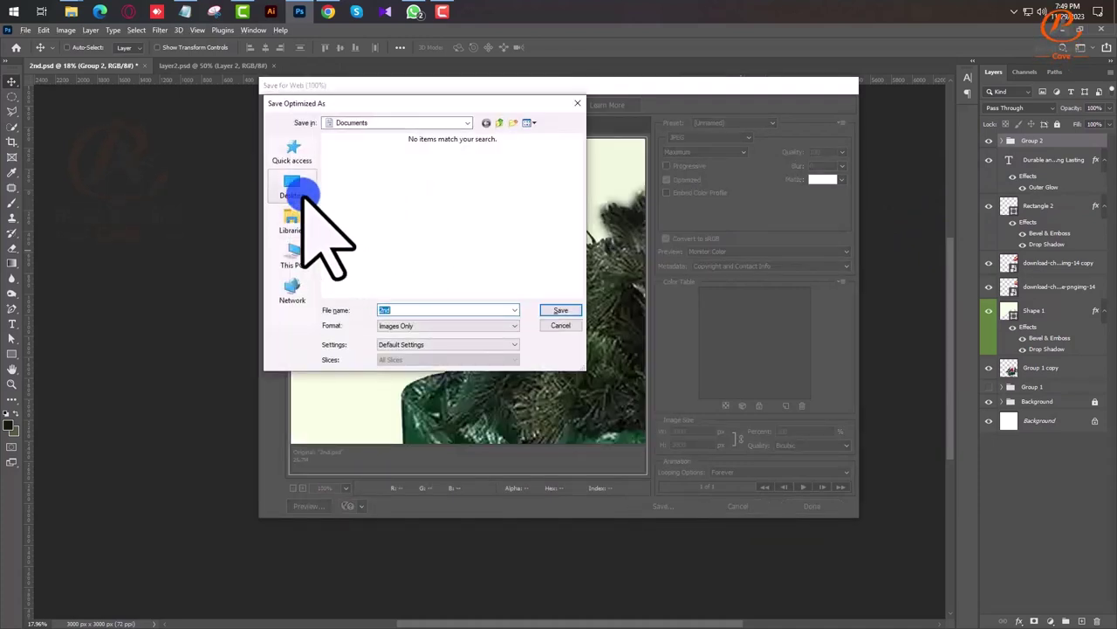
pyautogui.click(293, 186)
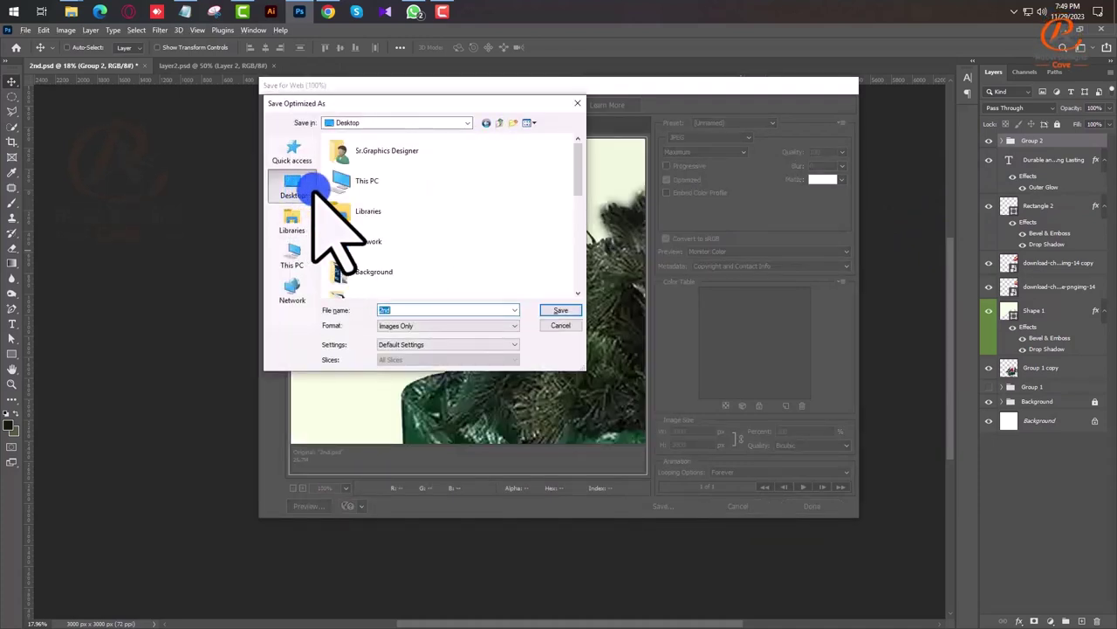
pyautogui.scroll(-3, 407, 262)
pyautogui.doubleClick(393, 207)
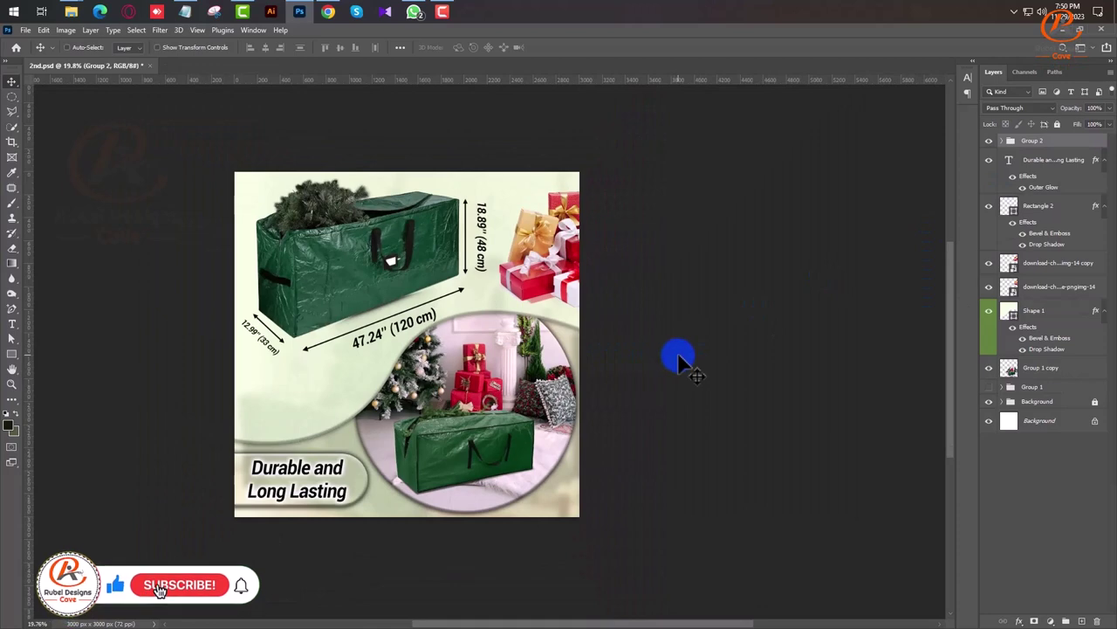
pyautogui.hotkey('ctrl', 's')
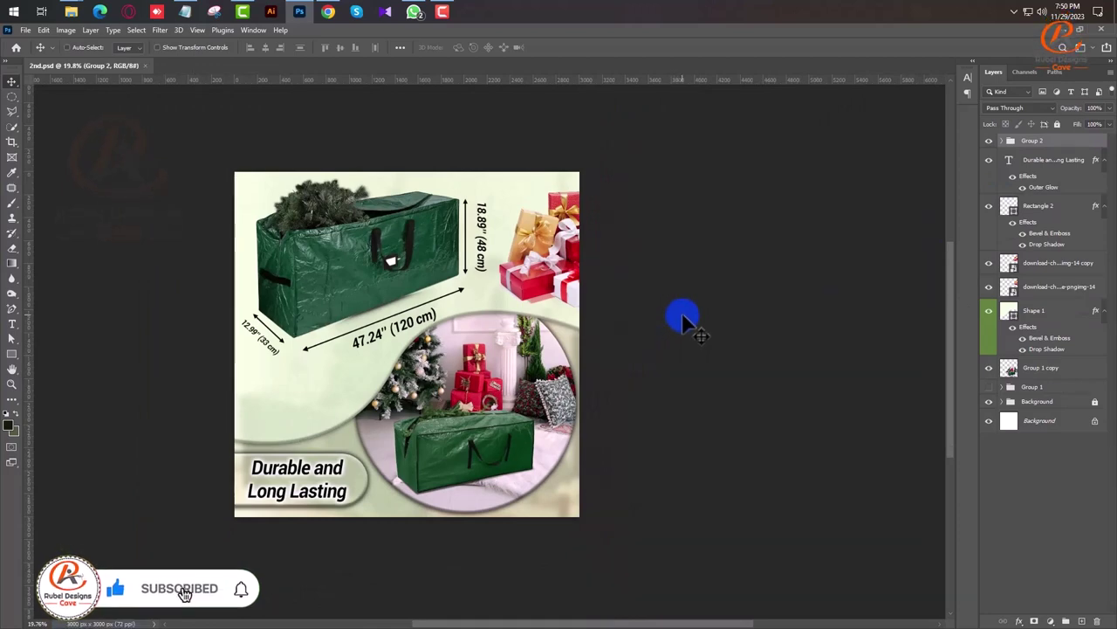
pyautogui.hotkey('ctrl', 'alt', 'shift', 's')
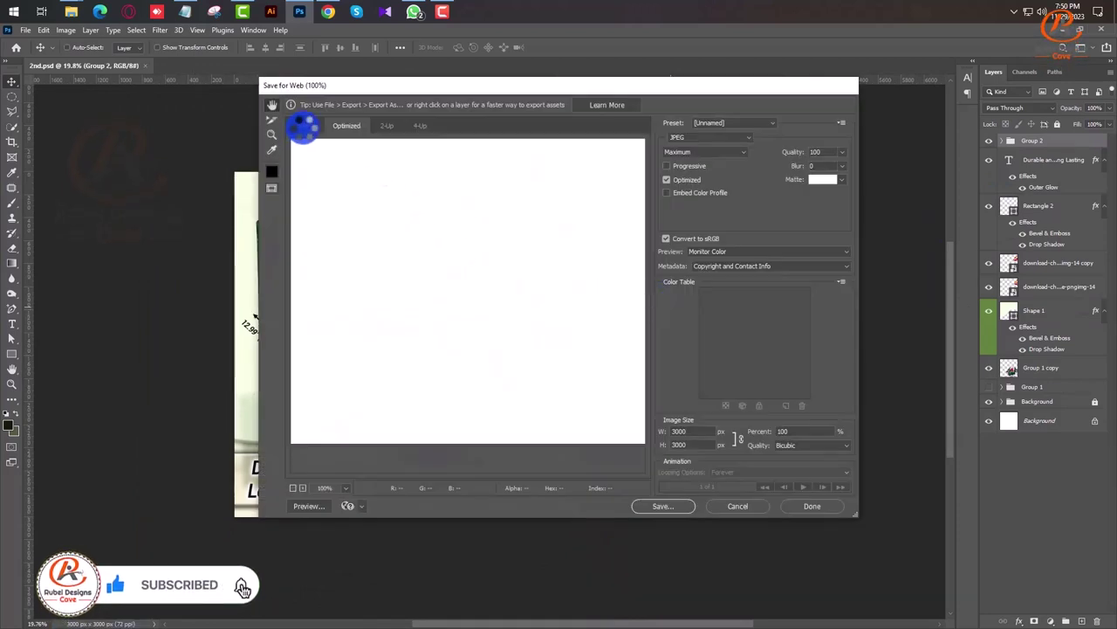